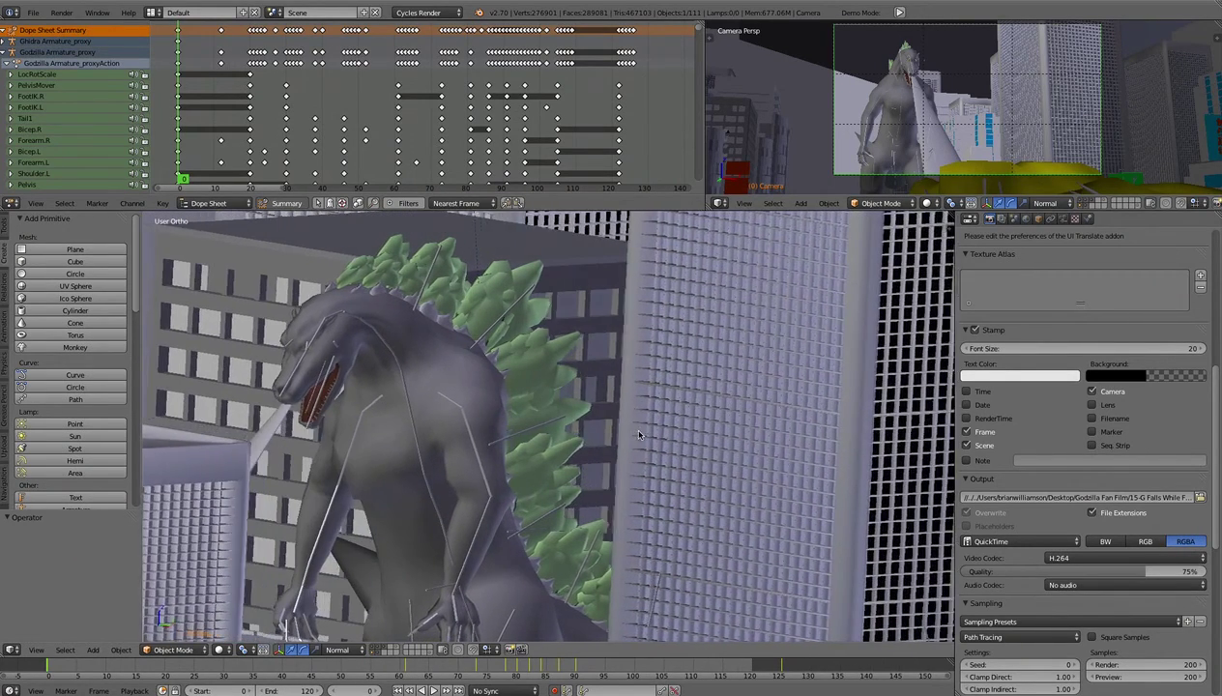
# Start the Screencast Keys display in the main 3D view
pyautogui.press('n')
pyautogui.scroll(-5, 881, 424)
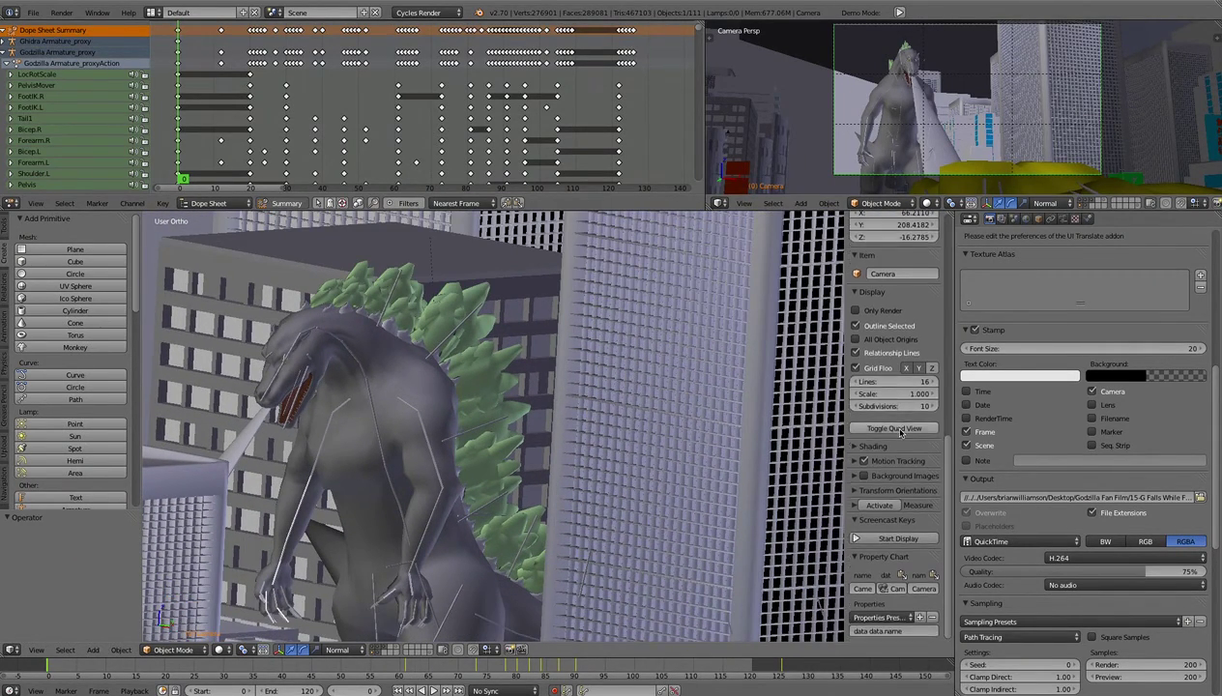
pyautogui.click(888, 540)
pyautogui.moveTo(519, 458); pyautogui.dragTo(553, 440, button='middle')
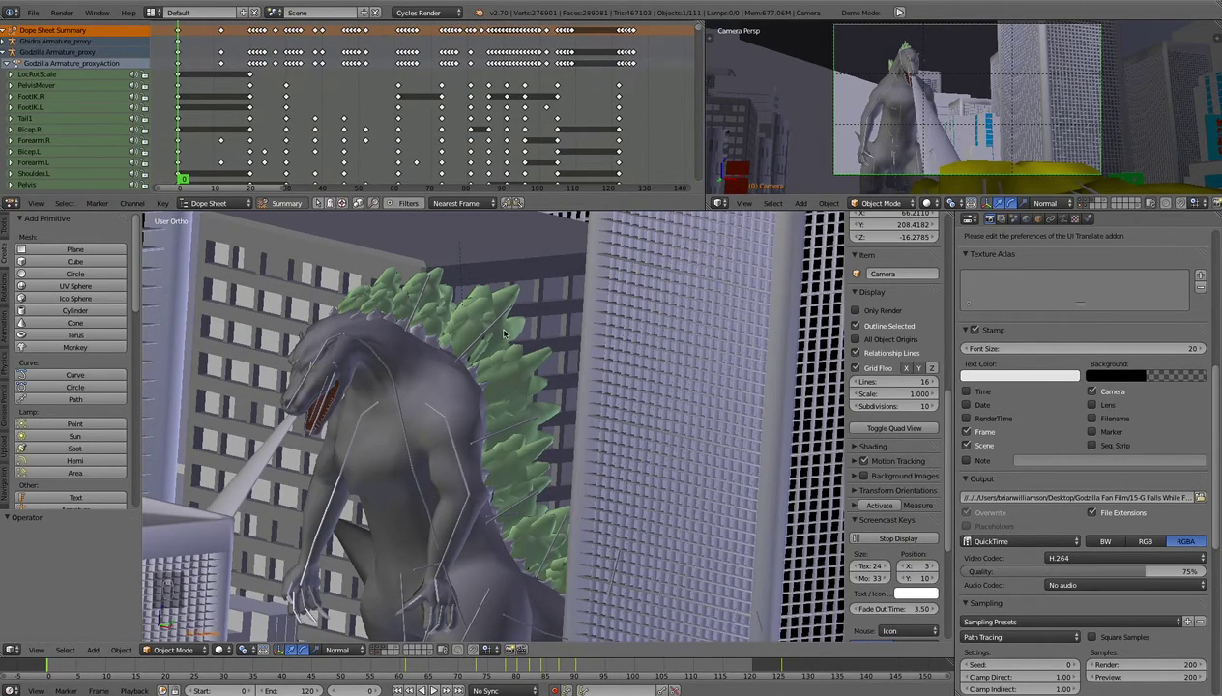
# Look over the scene files in the Godzilla Fan Film folder and leave the file browser without opening any
pyautogui.click(33, 12)
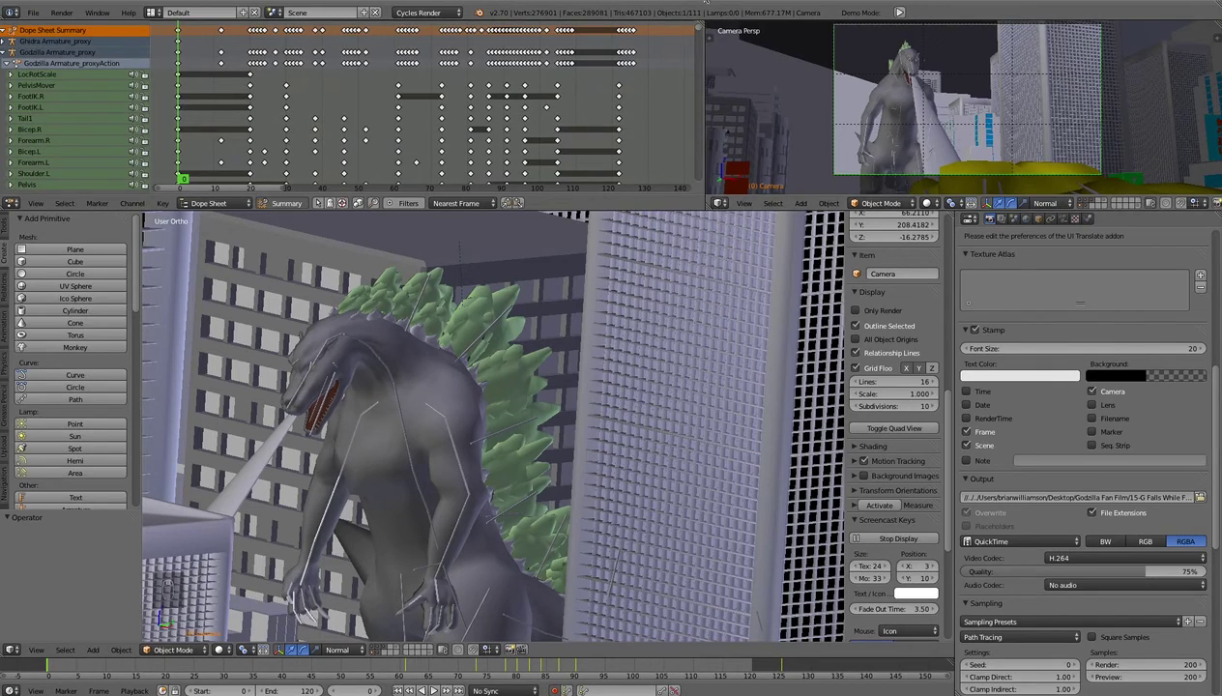
pyautogui.click(33, 11)
pyautogui.click(48, 70)
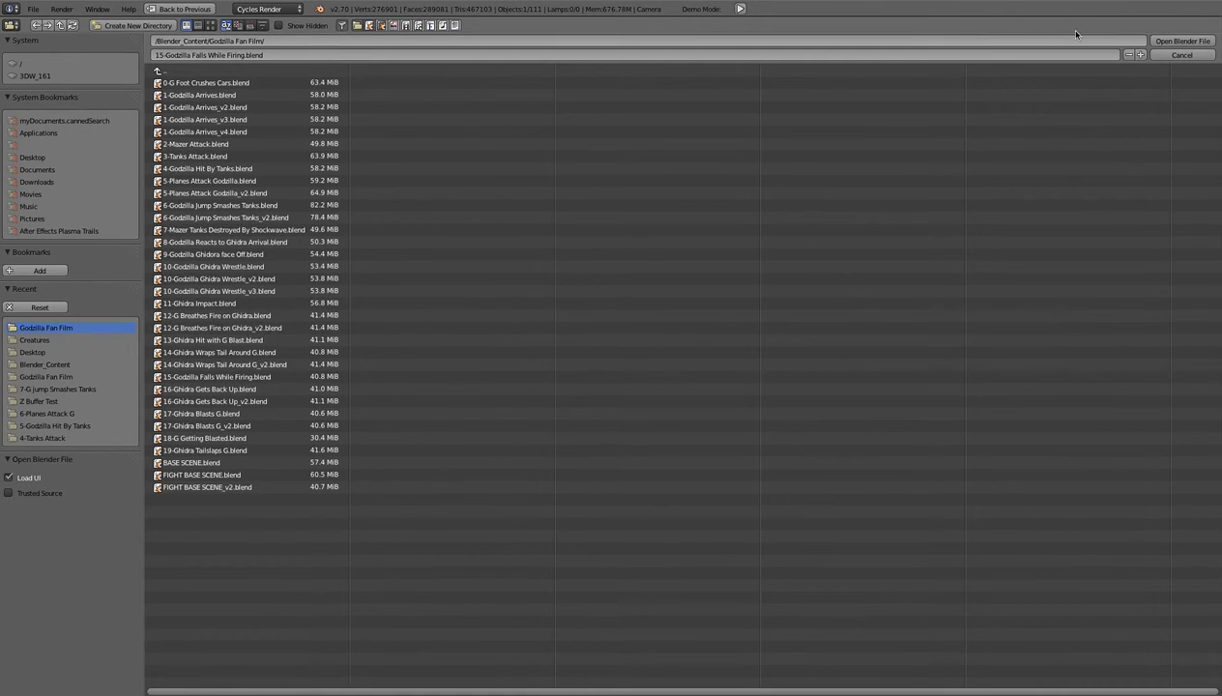
pyautogui.click(1183, 55)
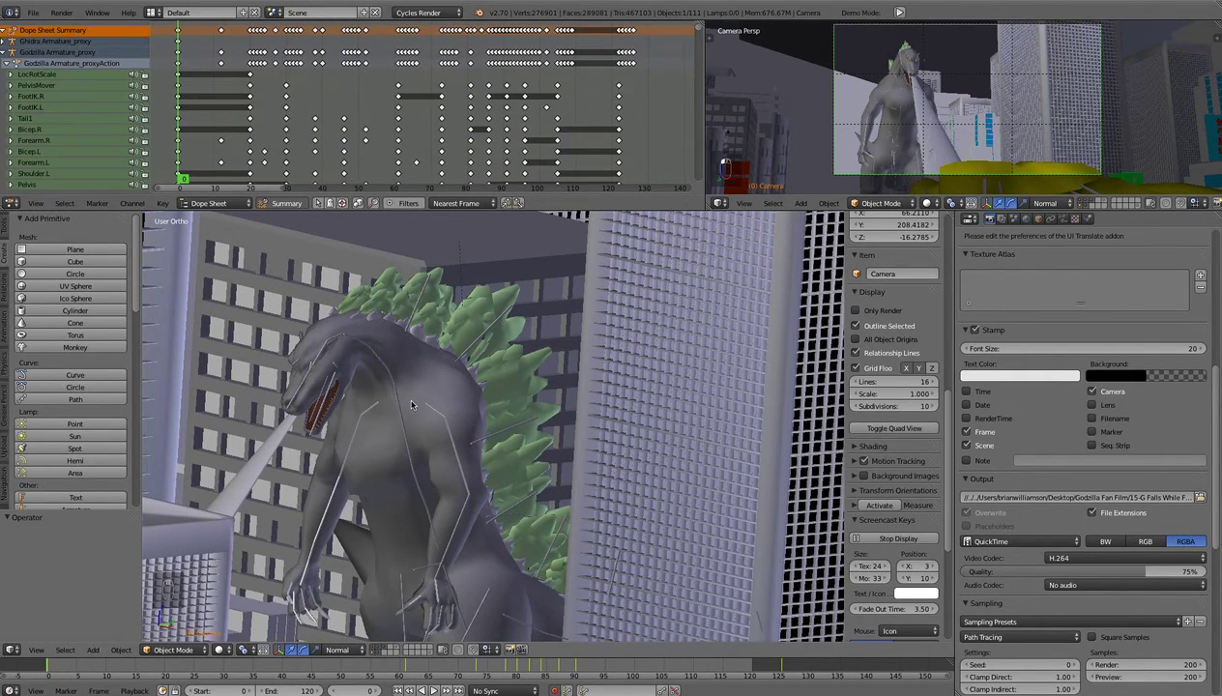
# Review the Godzilla animation at frames 54 and 26, viewing the posed character from different angles
pyautogui.moveTo(455, 410); pyautogui.dragTo(401, 380, button='middle')
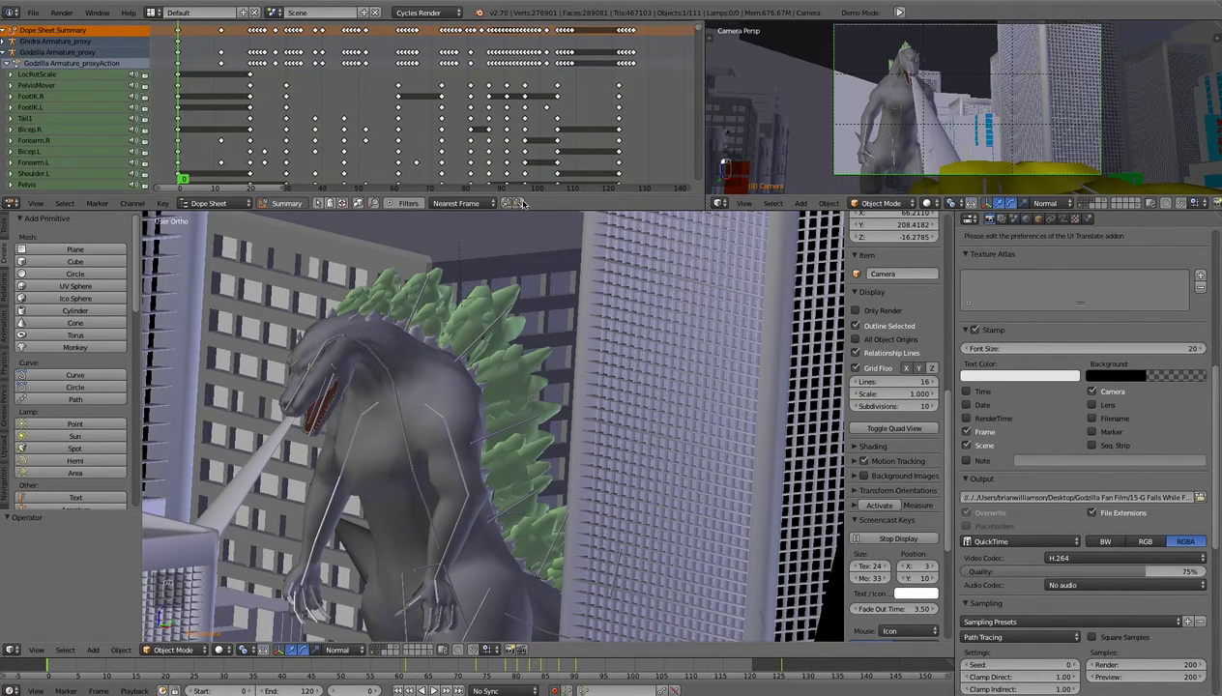
pyautogui.click(56, 666)
pyautogui.moveTo(56, 669)
pyautogui.mouseDown()
pyautogui.moveTo(585, 667)
pyautogui.moveTo(418, 683)
pyautogui.moveTo(42, 682)
pyautogui.mouseUp()
pyautogui.moveTo(79, 675); pyautogui.dragTo(20, 669, button='middle')
pyautogui.moveTo(19, 669); pyautogui.dragTo(331, 669)
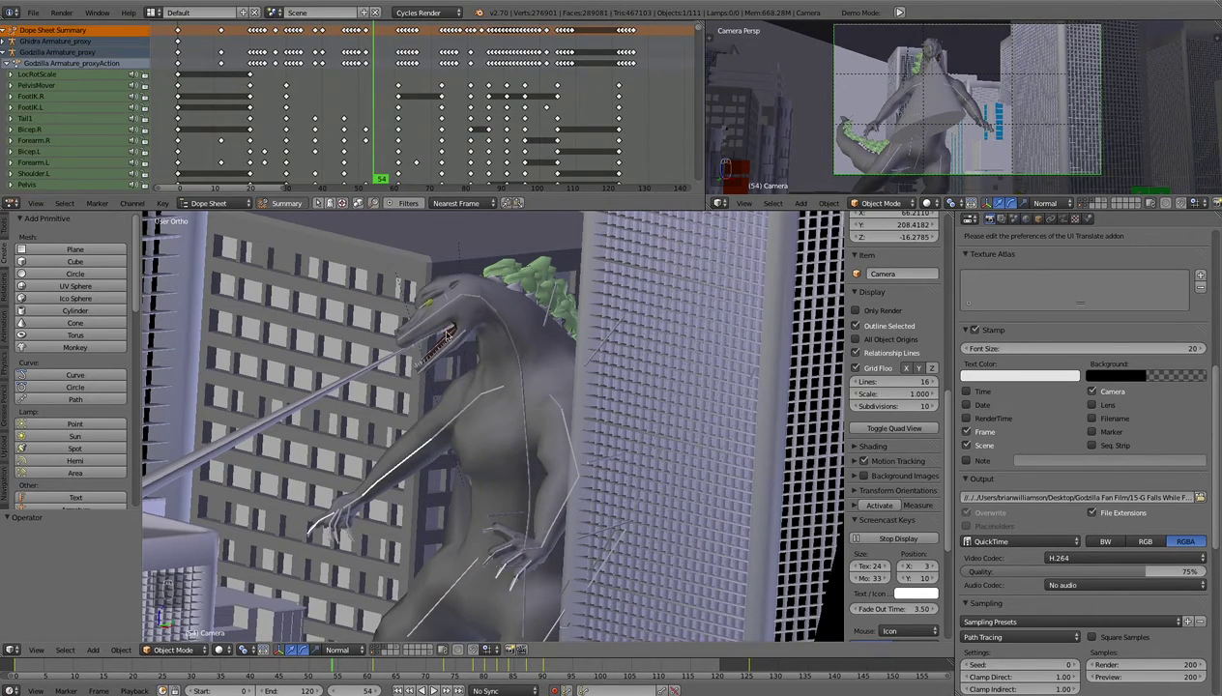
pyautogui.moveTo(441, 335); pyautogui.dragTo(485, 454, button='middle')
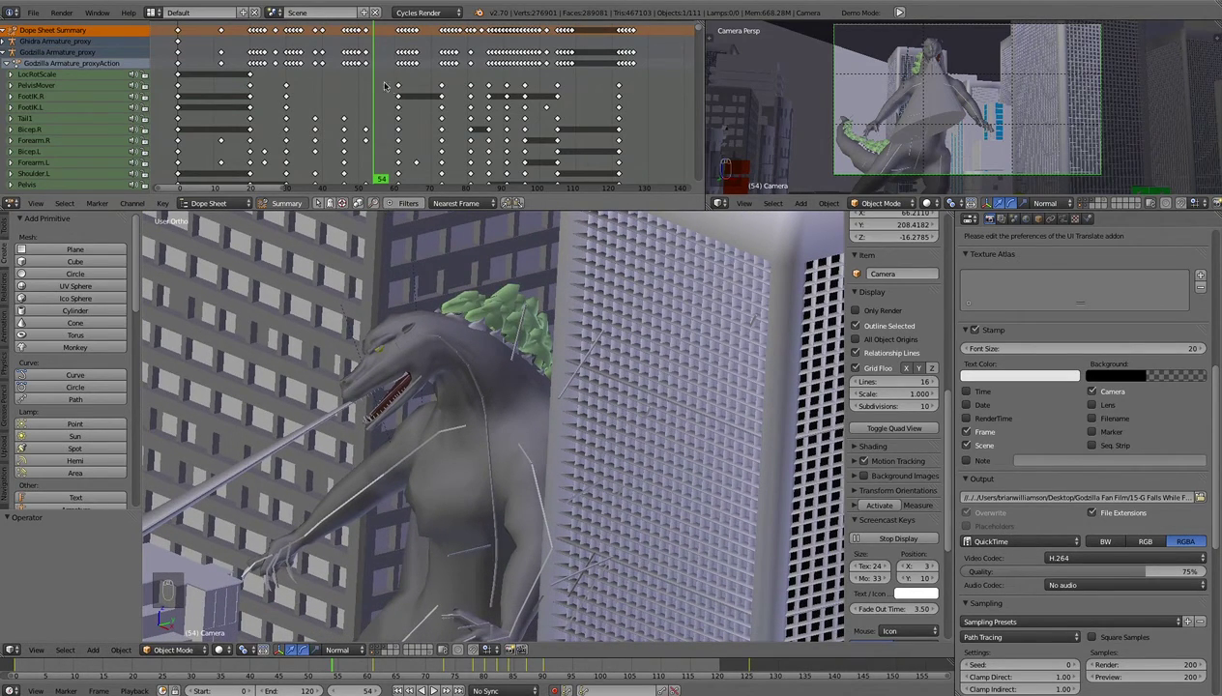
pyautogui.moveTo(376, 85); pyautogui.dragTo(268, 399)
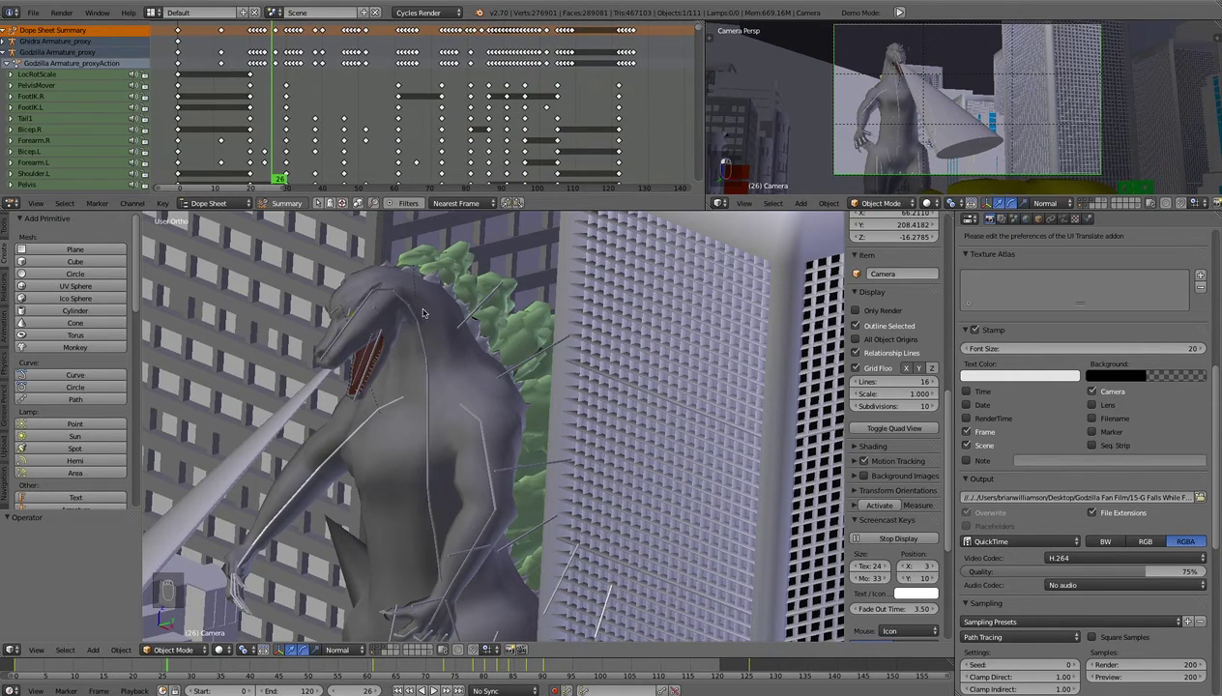
pyautogui.moveTo(445, 462); pyautogui.dragTo(411, 422, button='middle')
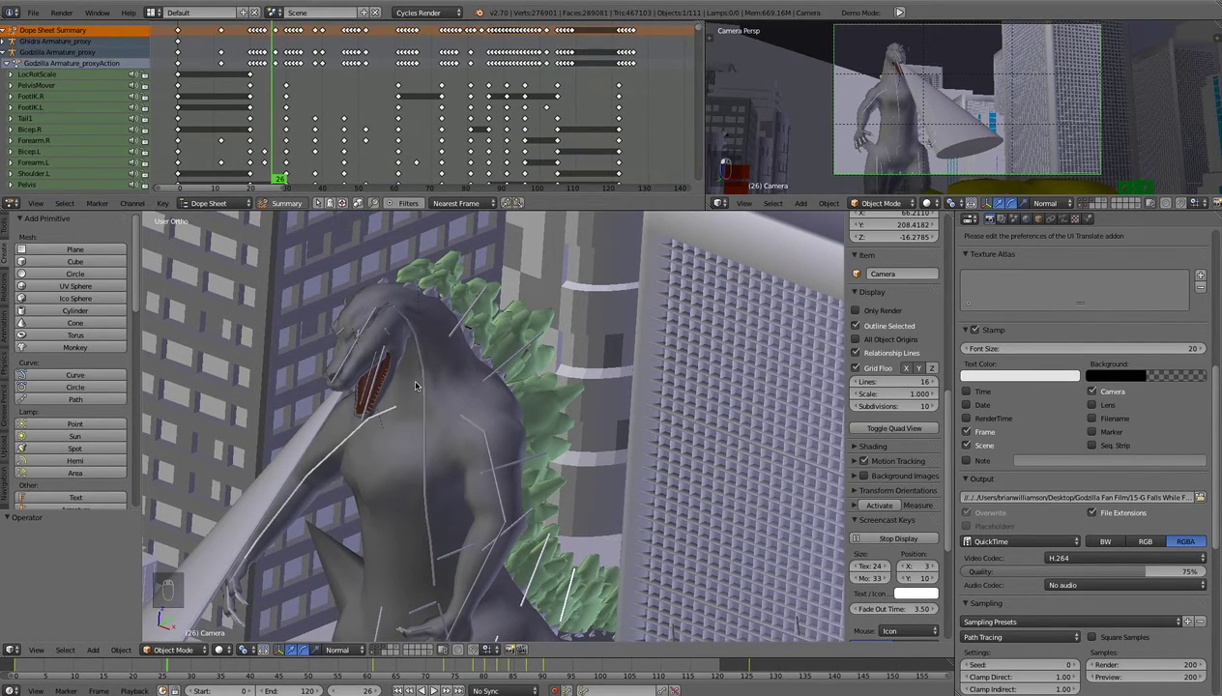
# Start a new file from the default startup scene
pyautogui.click(32, 12)
pyautogui.click(52, 61)
pyautogui.click(52, 62)
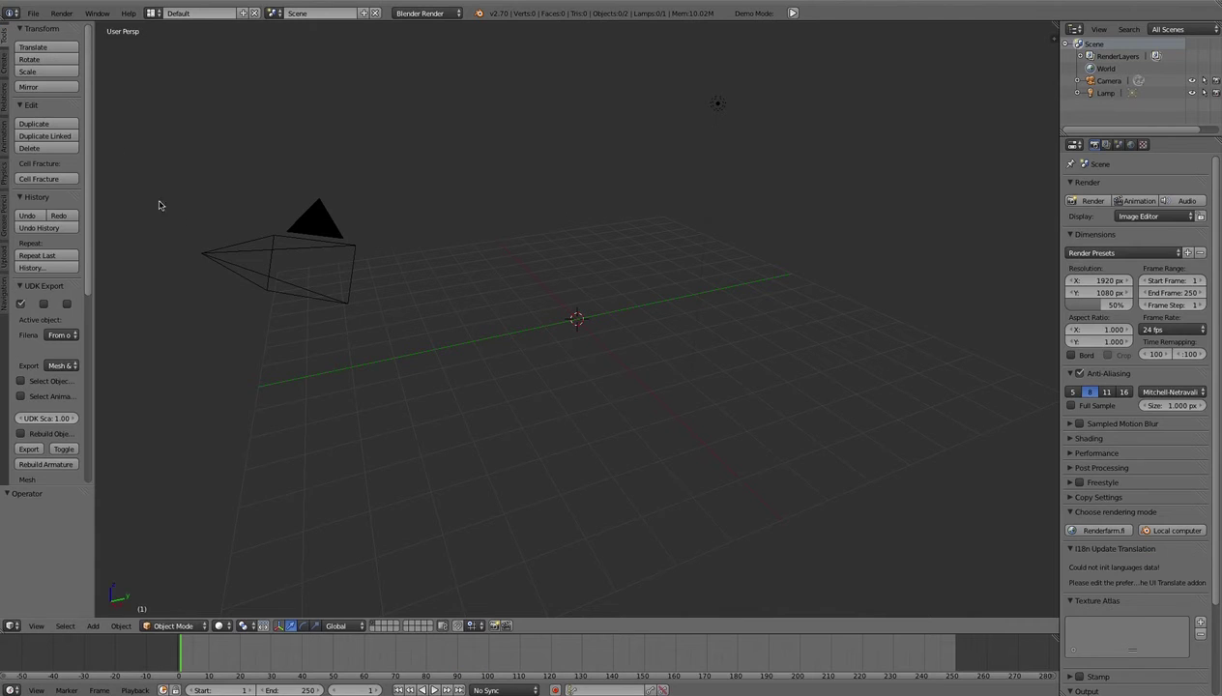
# Append the objects from Godzilla Armature through Godzilla Tongue out of the Object category of Godzilla v14.blend in the Creatures folder
pyautogui.click(33, 12)
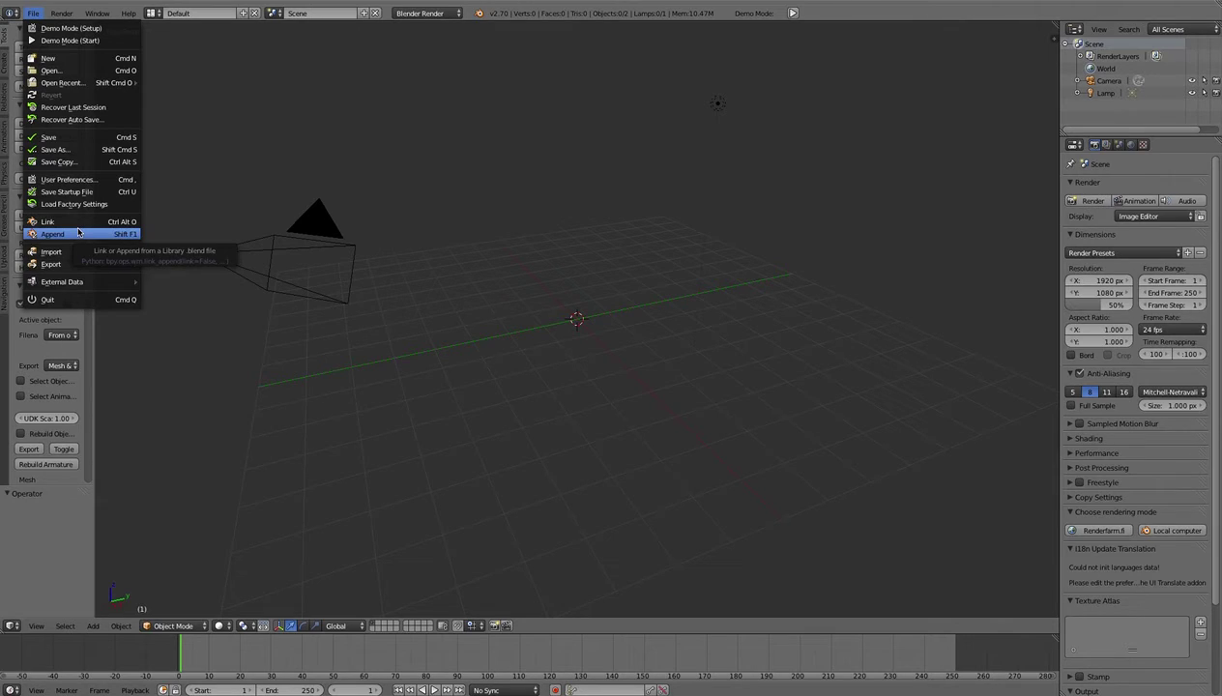
pyautogui.click(72, 235)
pyautogui.click(159, 72)
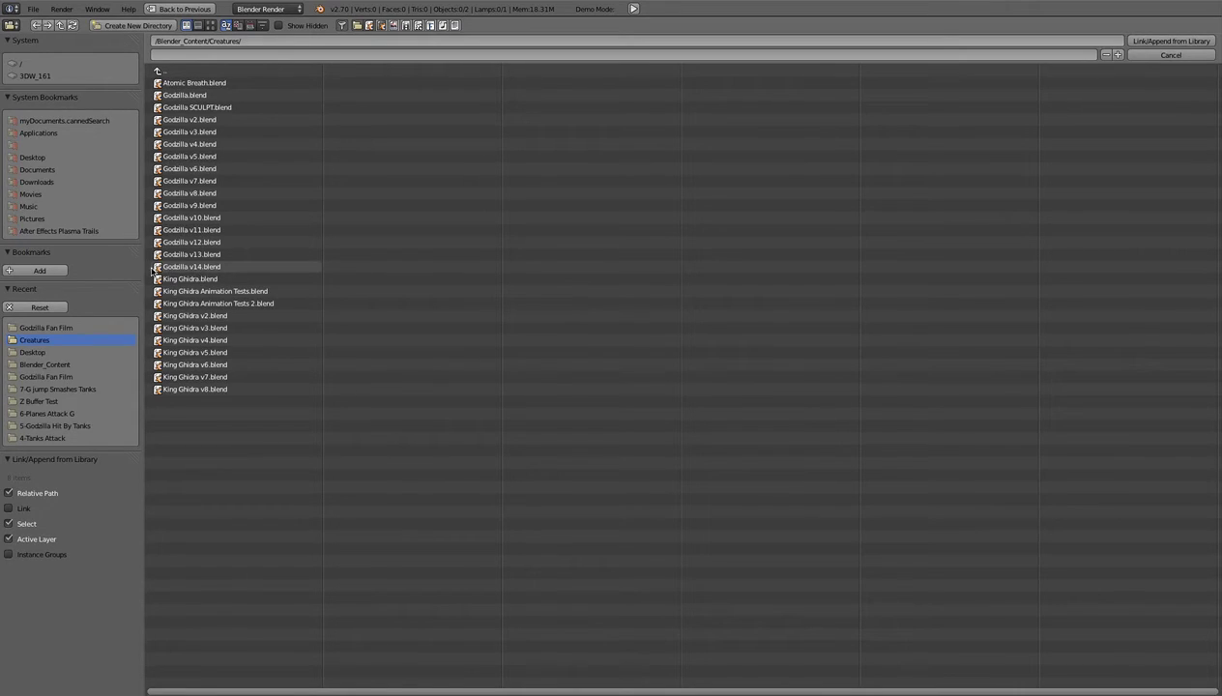
pyautogui.click(181, 267)
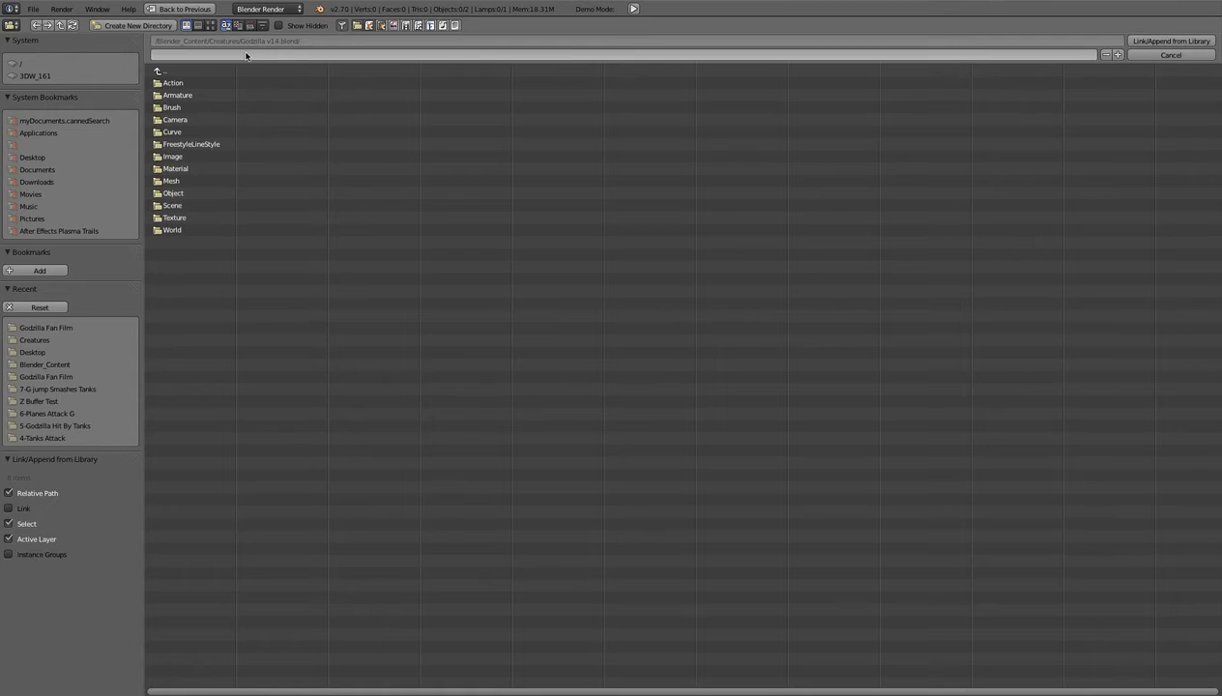
pyautogui.click(163, 207)
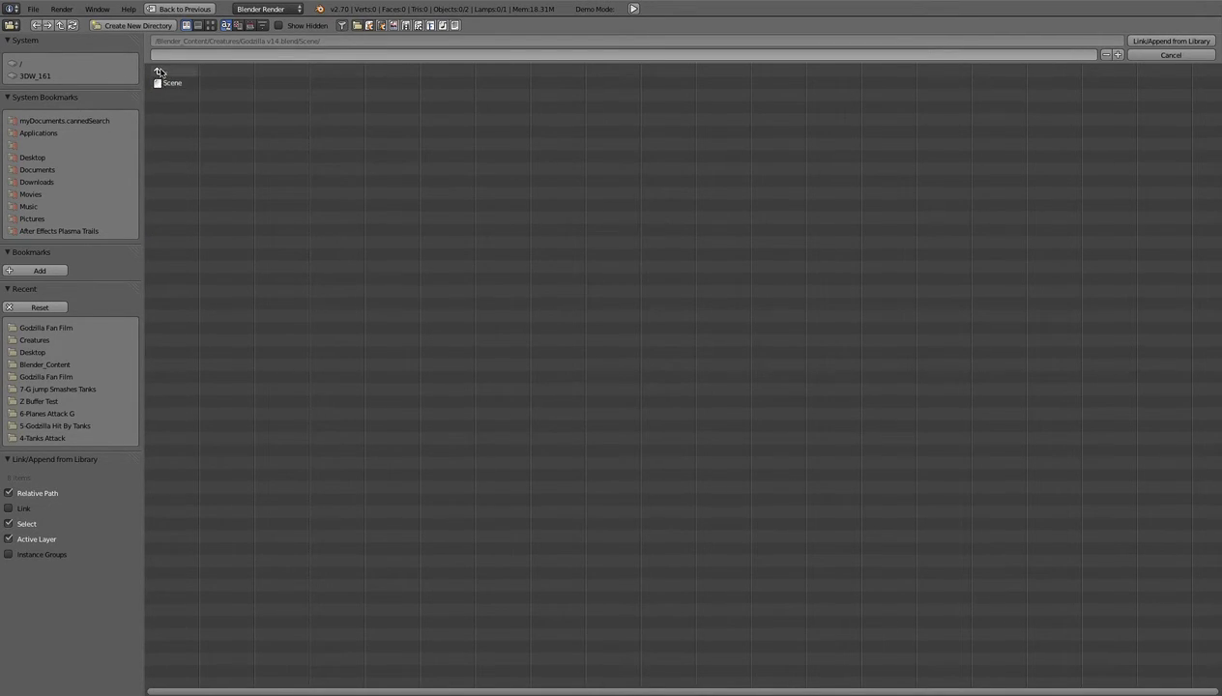
pyautogui.click(158, 70)
pyautogui.click(176, 195)
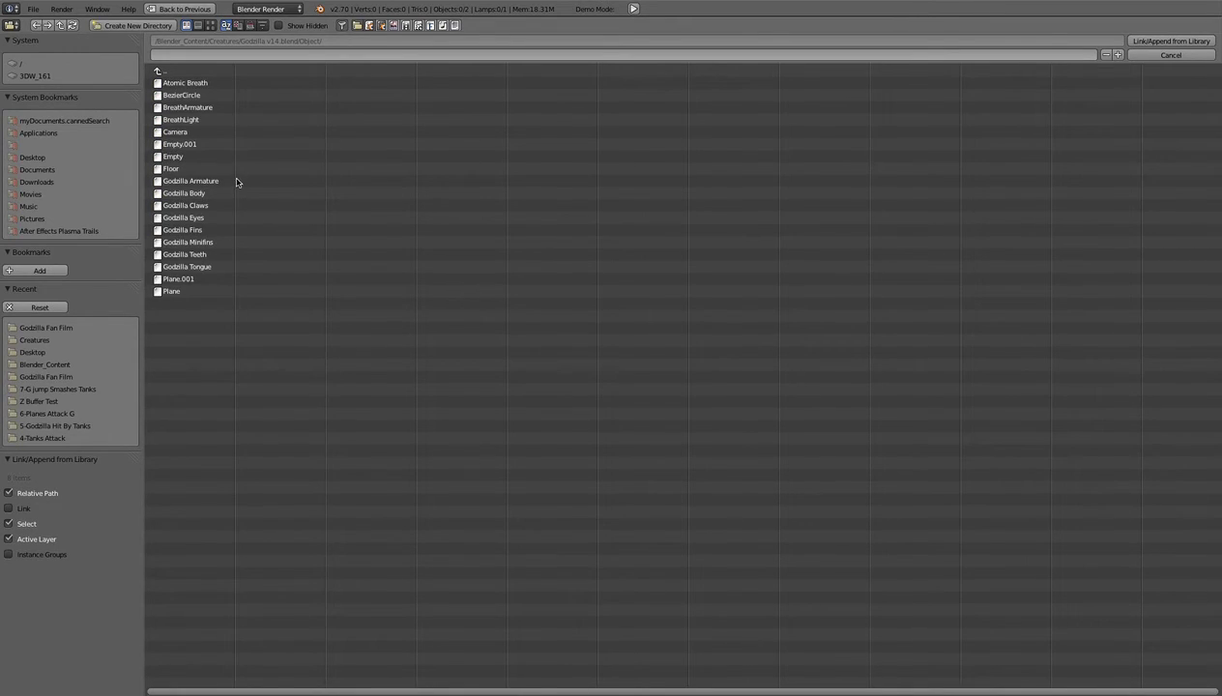
pyautogui.moveTo(239, 180); pyautogui.dragTo(178, 270)
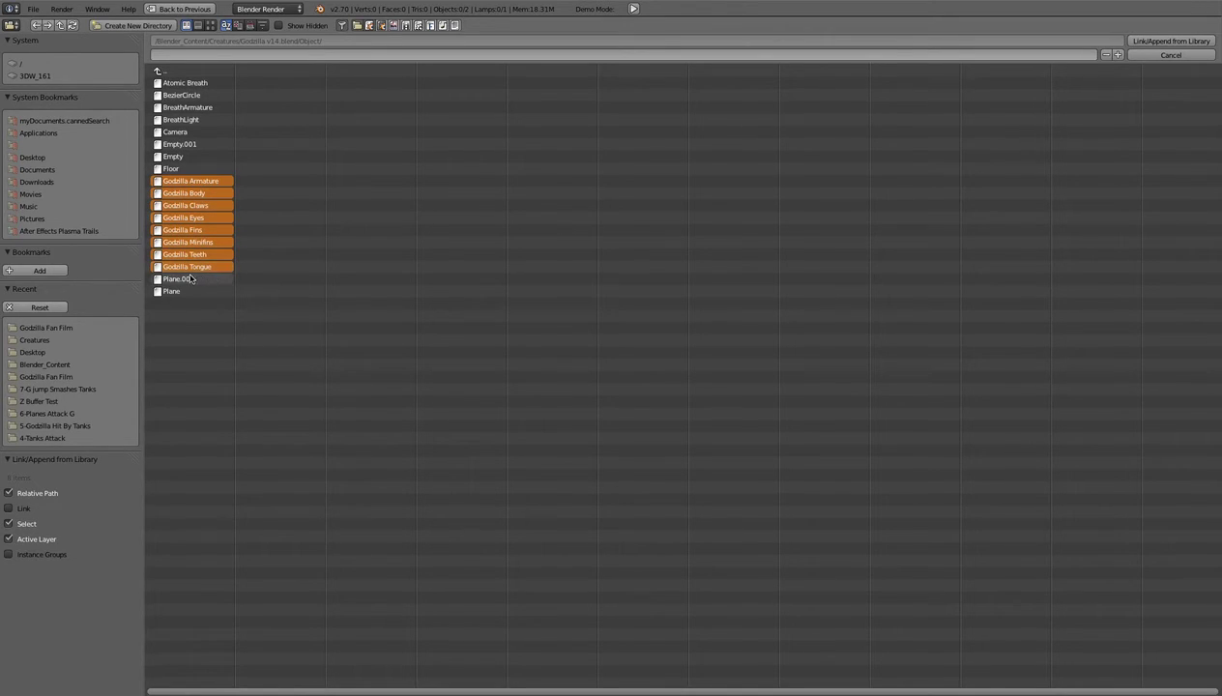
pyautogui.click(1158, 43)
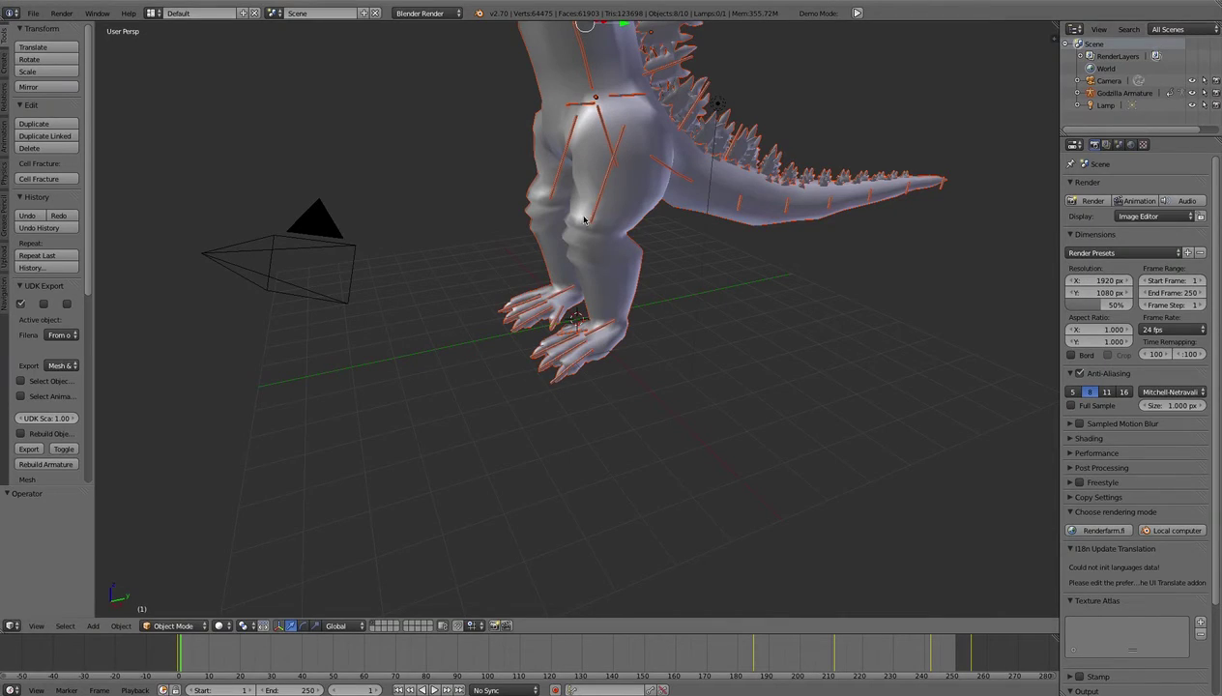
# Frame the appended Godzilla model in the 3D view and select only the Godzilla Armature
pyautogui.press('KP_Decimal')
pyautogui.moveTo(522, 404); pyautogui.dragTo(573, 343, button='middle')
pyautogui.moveTo(647, 362); pyautogui.dragTo(681, 329, button='middle')
pyautogui.moveTo(488, 290); pyautogui.dragTo(493, 235, button='middle')
pyautogui.rightClick(494, 235)
pyautogui.rightClick(491, 228)
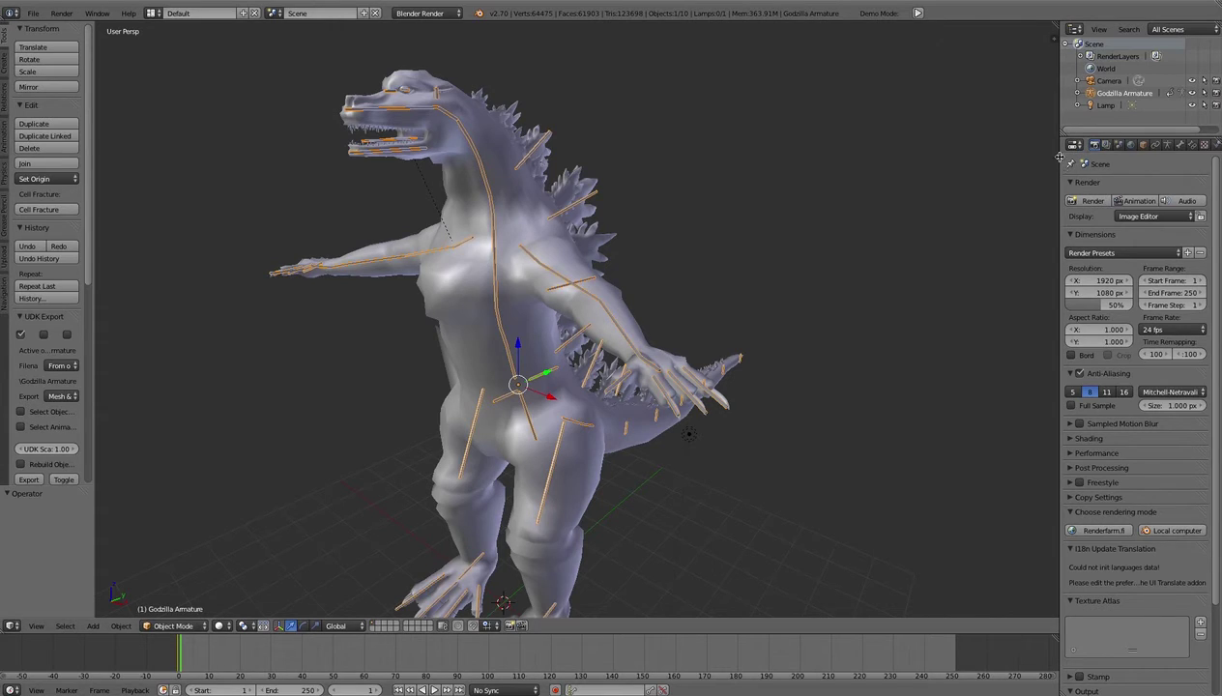
# Widen the outliner and properties area, and put the Godzilla Body mesh into Edit Mode
pyautogui.moveTo(1064, 165); pyautogui.dragTo(991, 164)
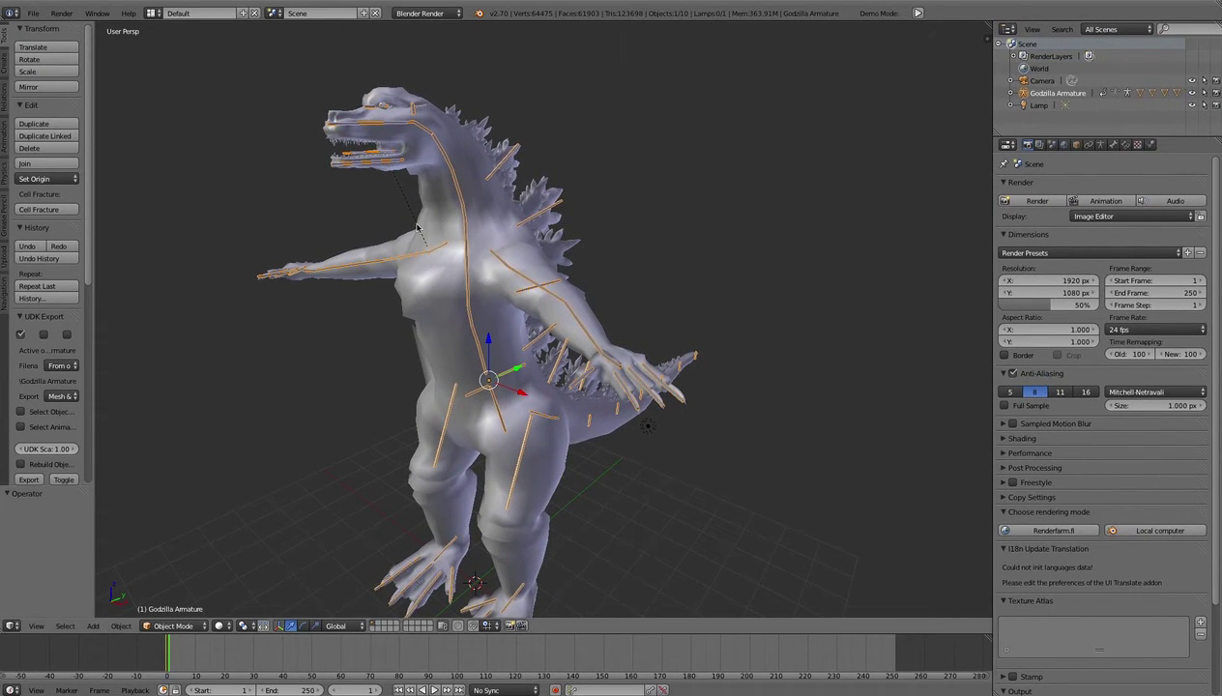
pyautogui.moveTo(611, 241); pyautogui.dragTo(642, 227, button='middle')
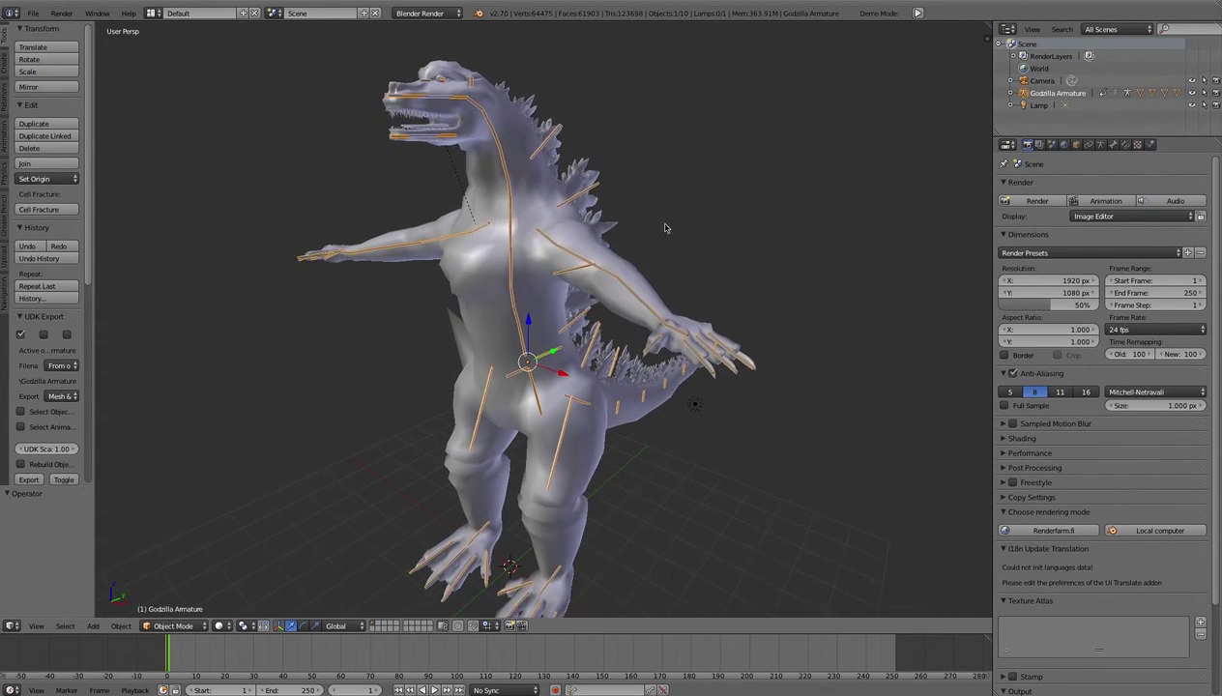
pyautogui.moveTo(536, 191); pyautogui.dragTo(450, 208, button='middle')
pyautogui.rightClick(430, 189)
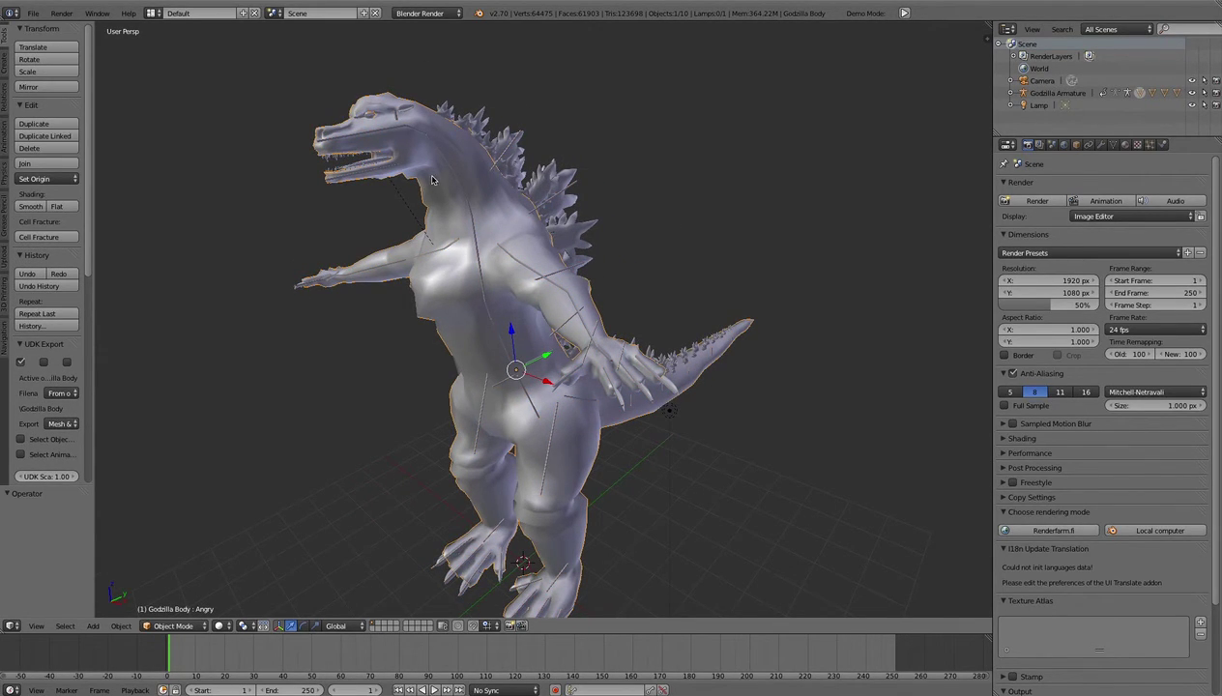
pyautogui.press('Tab')
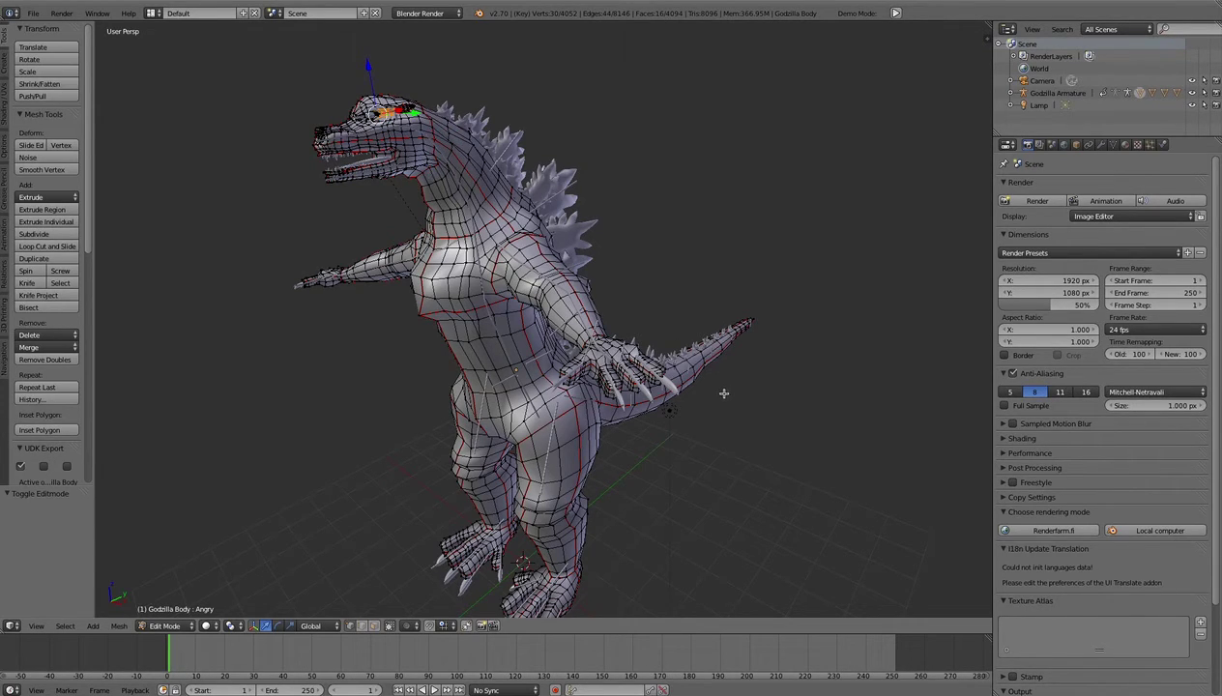
# Turn on the Screencast Keys display for the scene with the appended model
pyautogui.press('n')
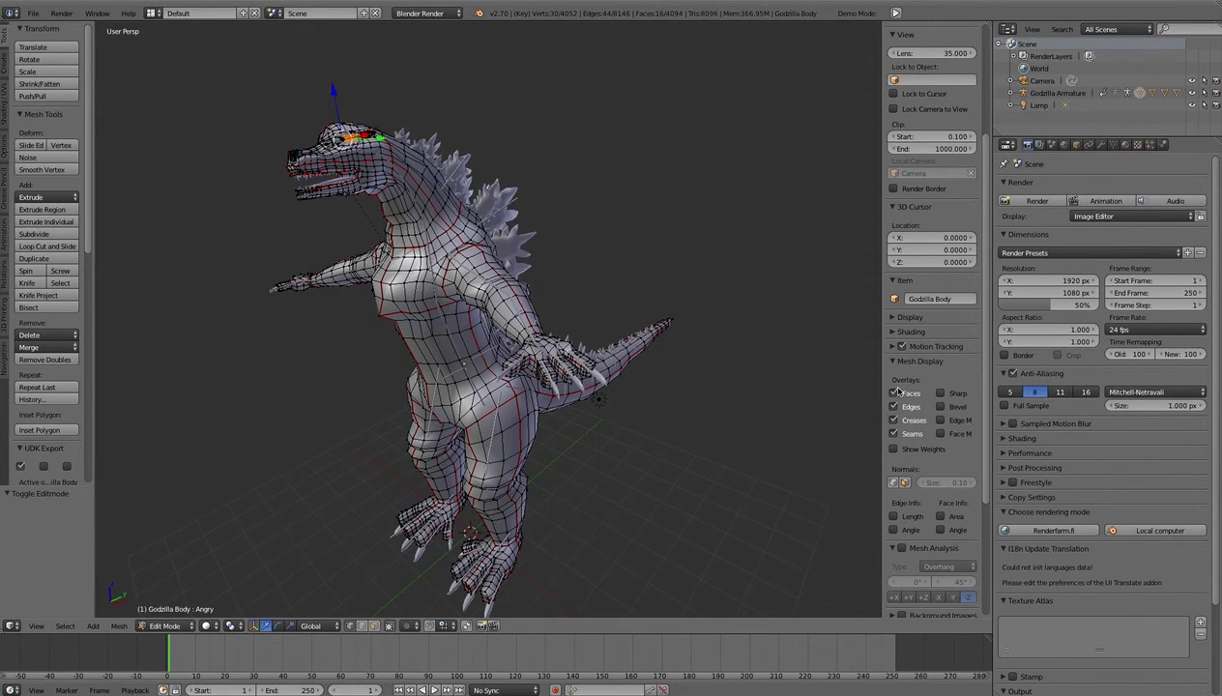
pyautogui.scroll(-5, 903, 406)
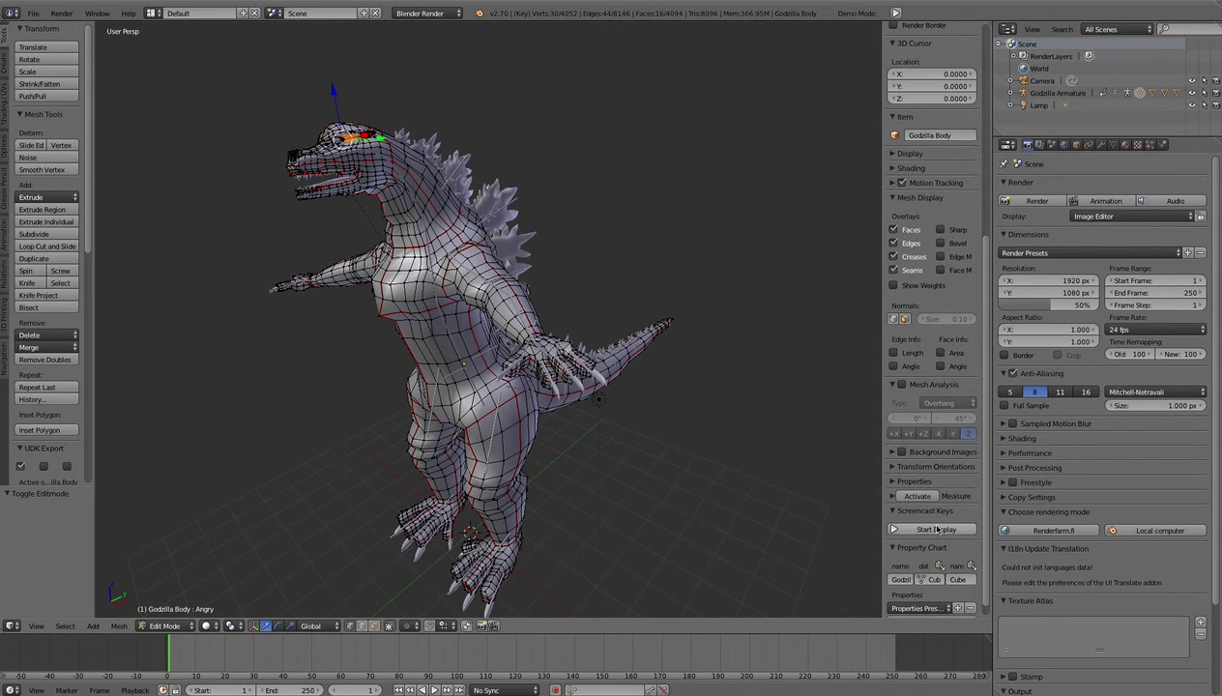
pyautogui.click(936, 529)
pyautogui.moveTo(703, 466); pyautogui.dragTo(647, 429, button='middle')
# Toggle the Godzilla Body mesh between Object Mode and Edit Mode, finishing in Object Mode
pyautogui.press('Tab')
pyautogui.press('Tab')
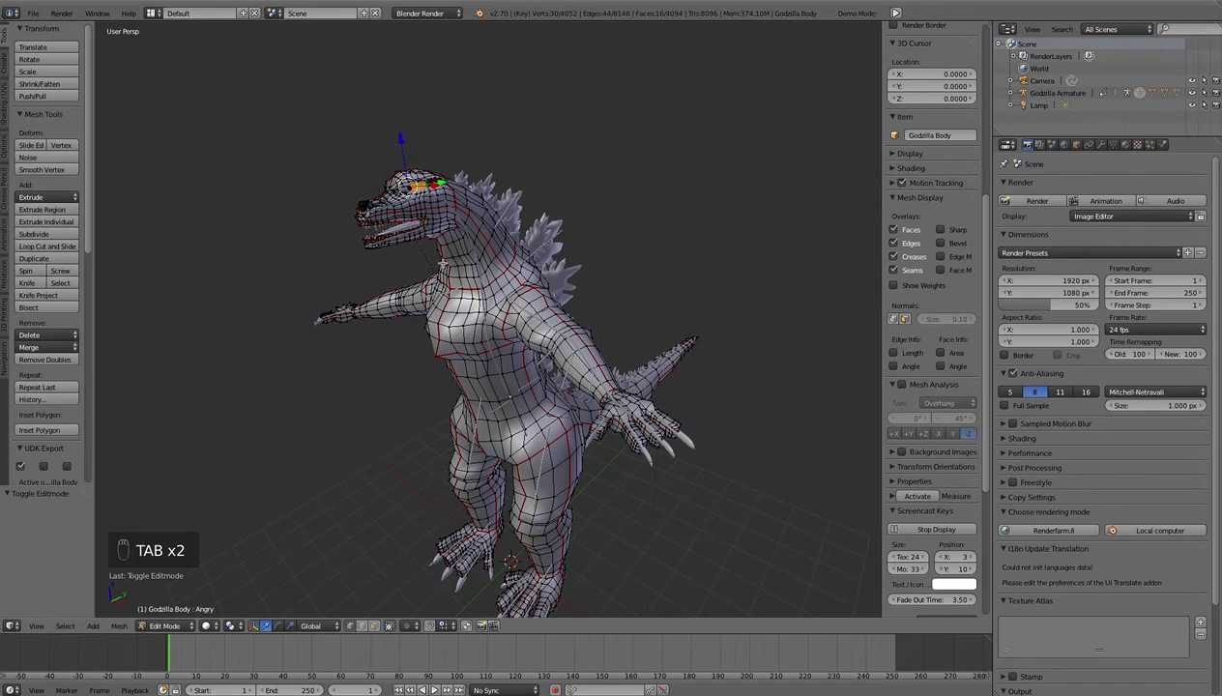
pyautogui.click(167, 625)
pyautogui.press('Tab')
# Select the Godzilla Armature and switch it into Edit Mode and back to Object Mode
pyautogui.rightClick(485, 322)
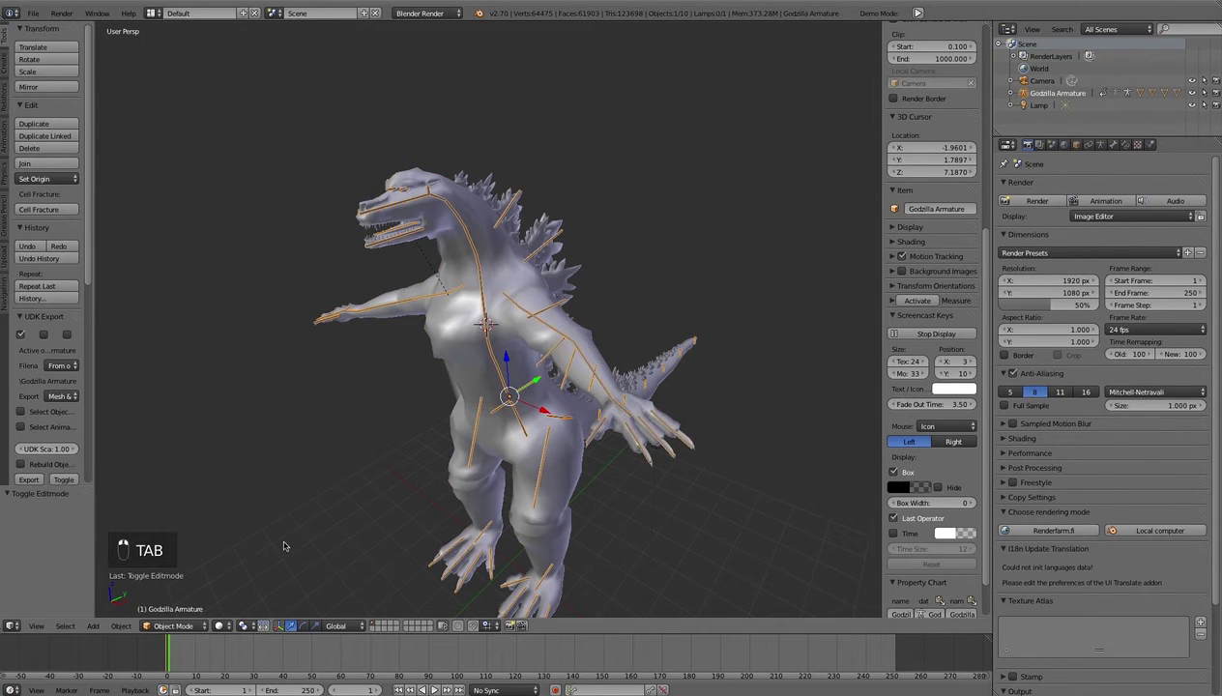
pyautogui.press('Tab')
pyautogui.press('Tab')
pyautogui.moveTo(572, 418); pyautogui.dragTo(549, 403, button='middle')
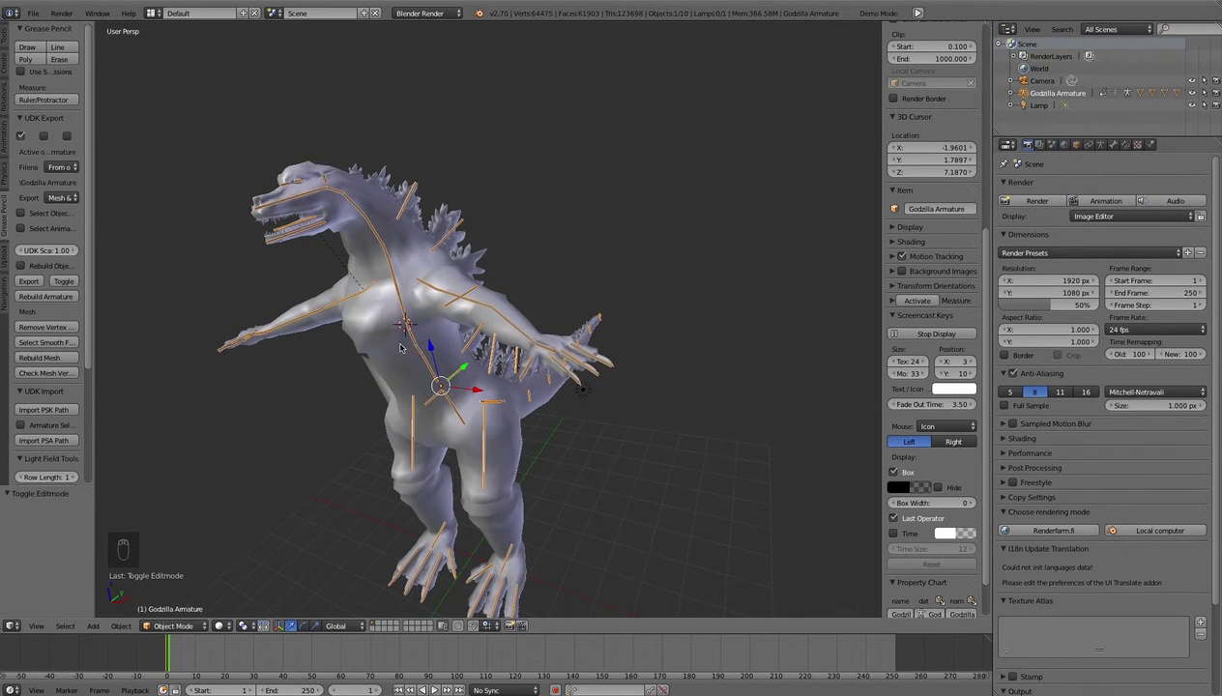
pyautogui.moveTo(399, 350); pyautogui.dragTo(352, 320, button='middle')
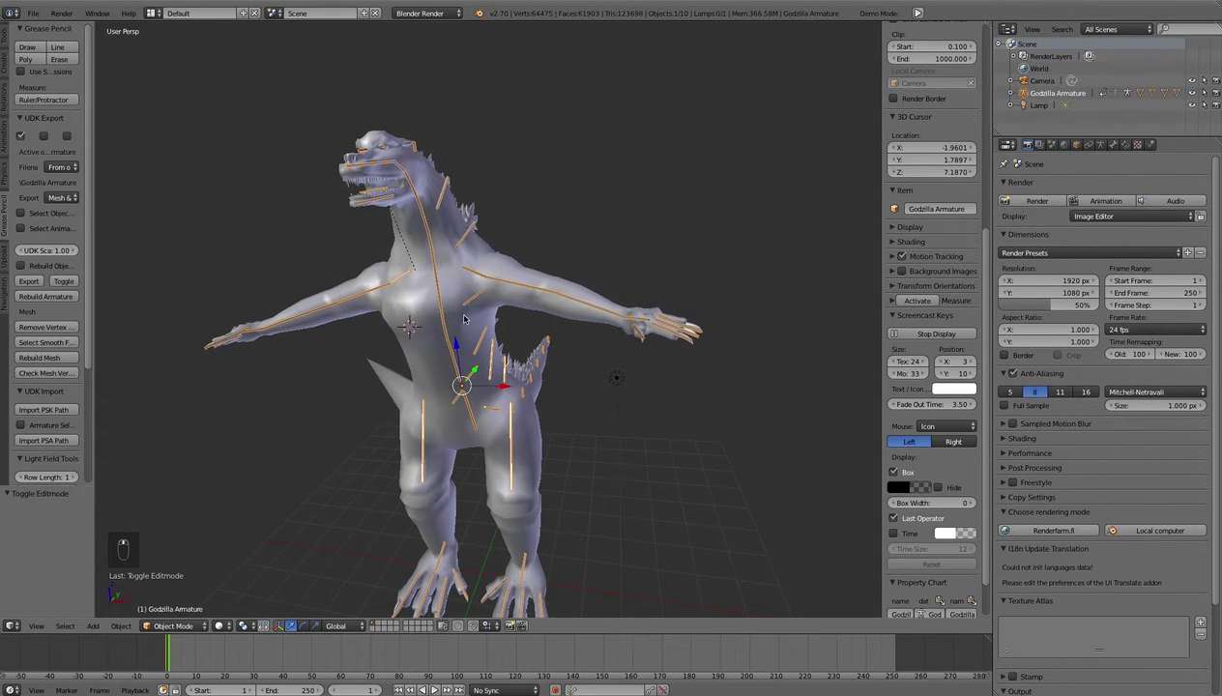
pyautogui.moveTo(482, 330); pyautogui.dragTo(380, 258, button='middle')
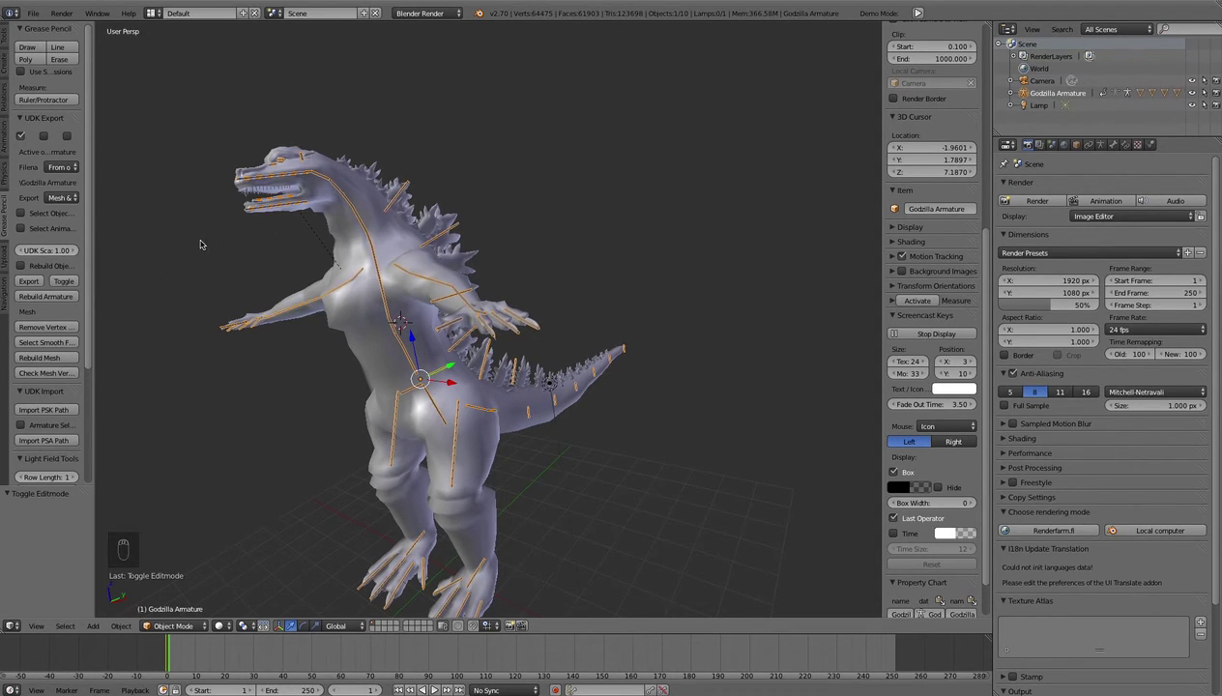
pyautogui.click(34, 14)
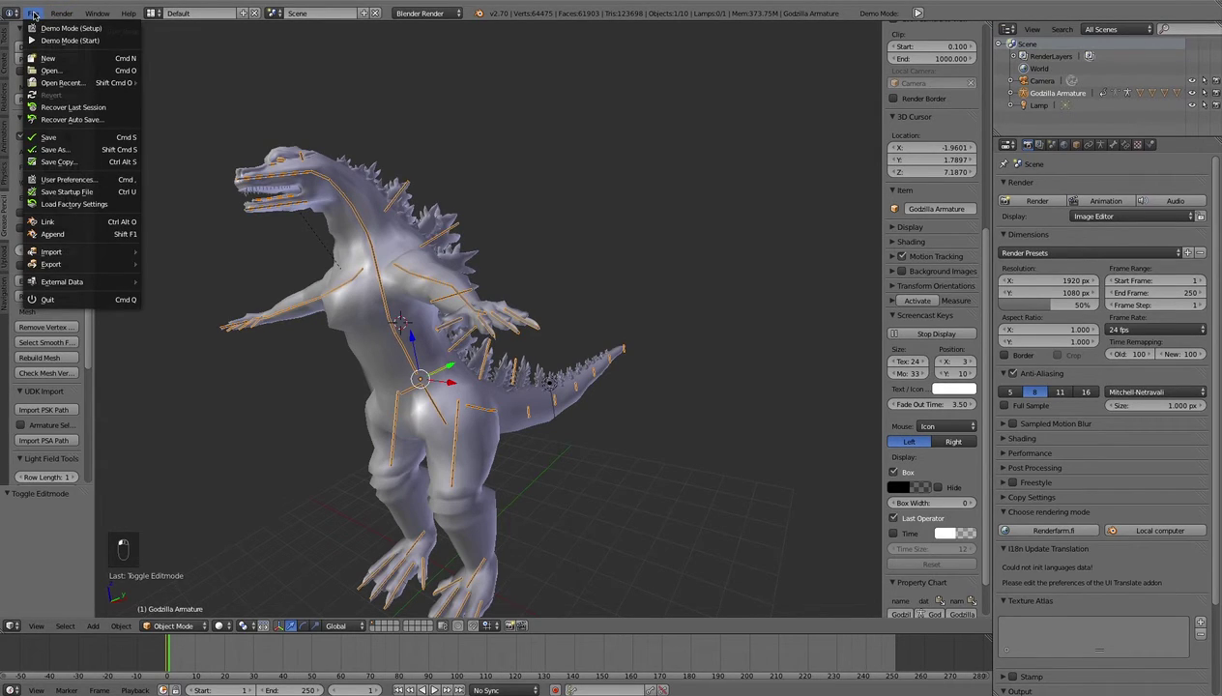
pyautogui.click(34, 13)
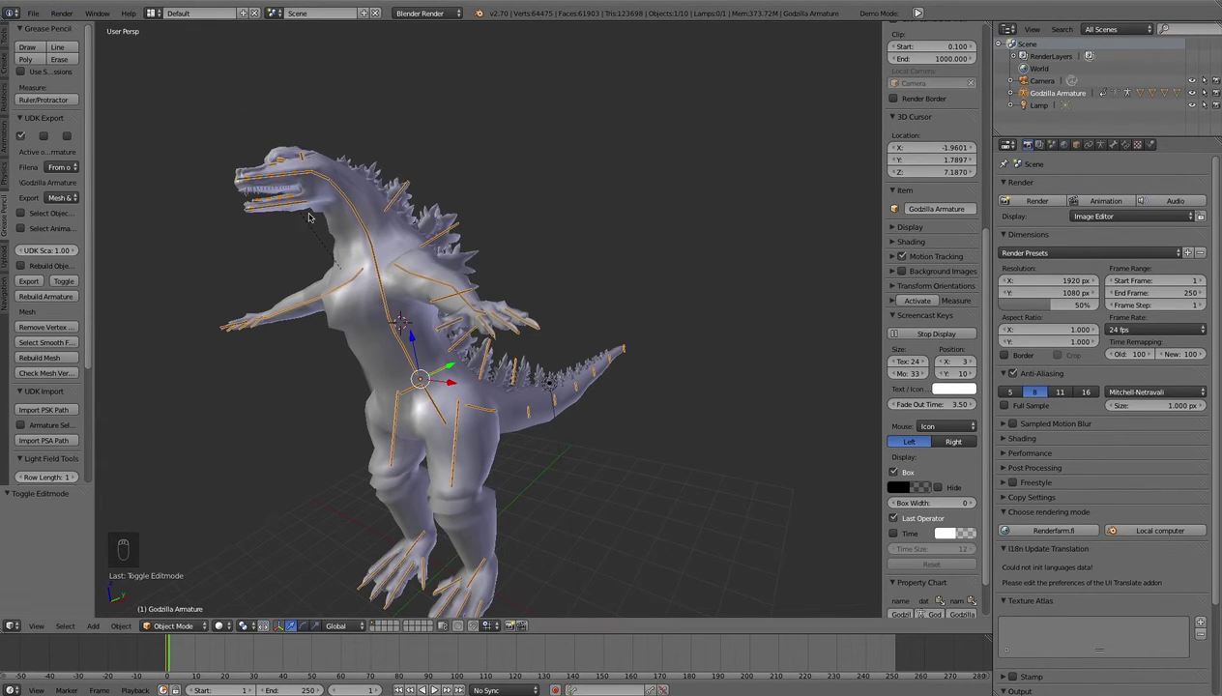
pyautogui.moveTo(425, 251); pyautogui.dragTo(531, 264, button='middle')
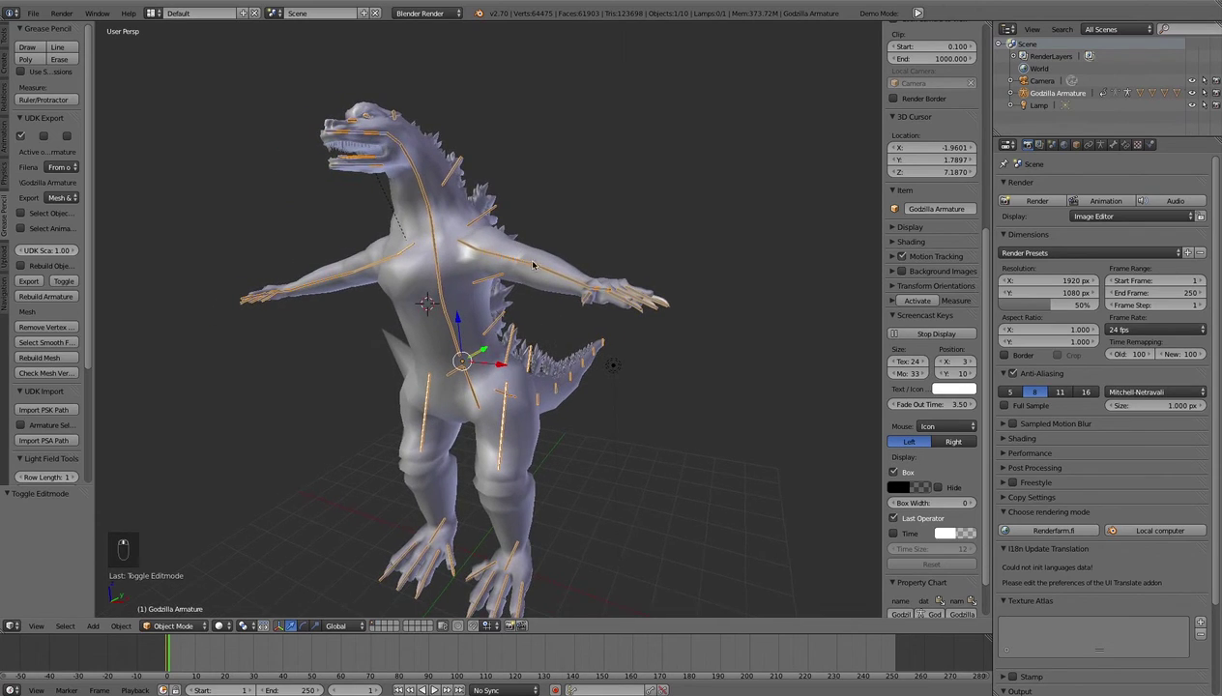
# Discard the appended model by starting another new file from the startup scene
pyautogui.click(33, 14)
pyautogui.click(50, 41)
pyautogui.click(53, 46)
# Link the eight Godzilla objects, from Godzilla Armature to Godzilla Tongue, from Godzilla v14.blend into the new scene
pyautogui.click(33, 14)
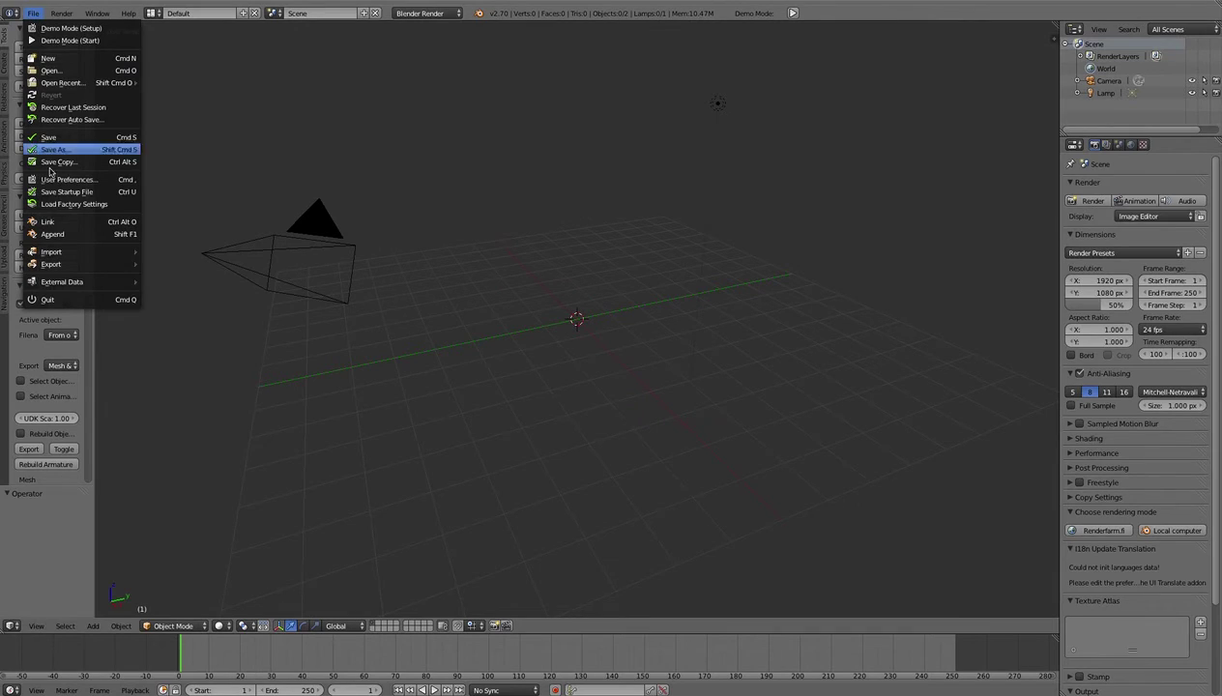
pyautogui.click(50, 223)
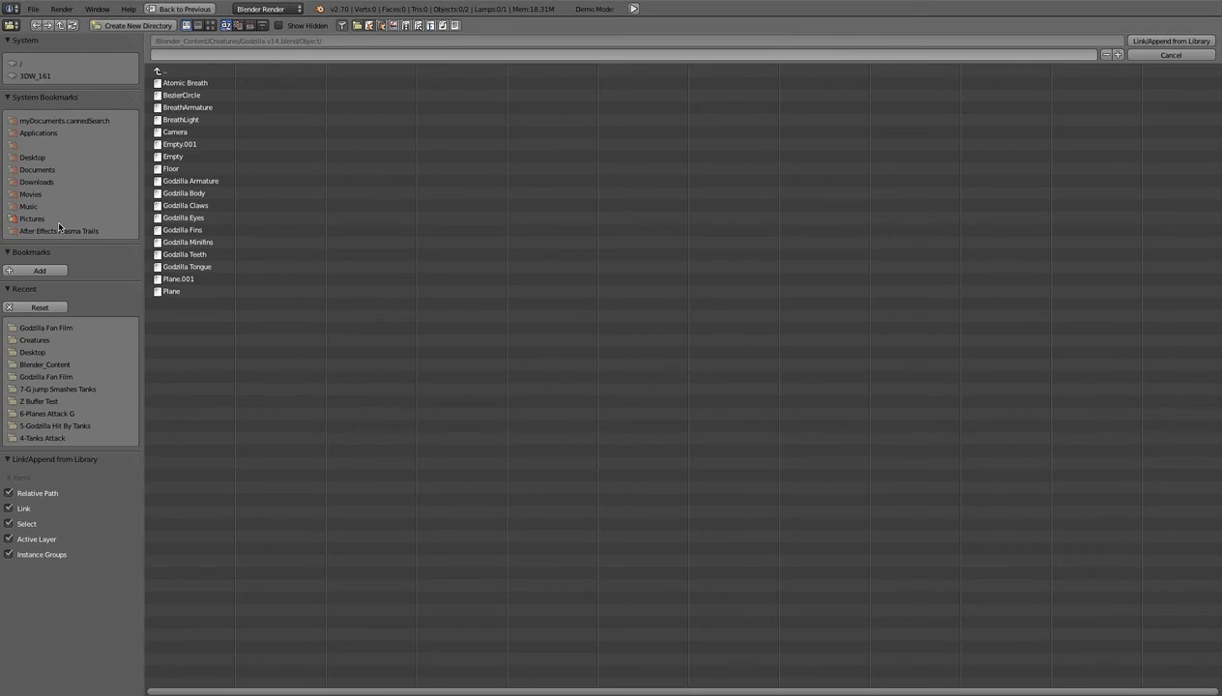
pyautogui.click(160, 73)
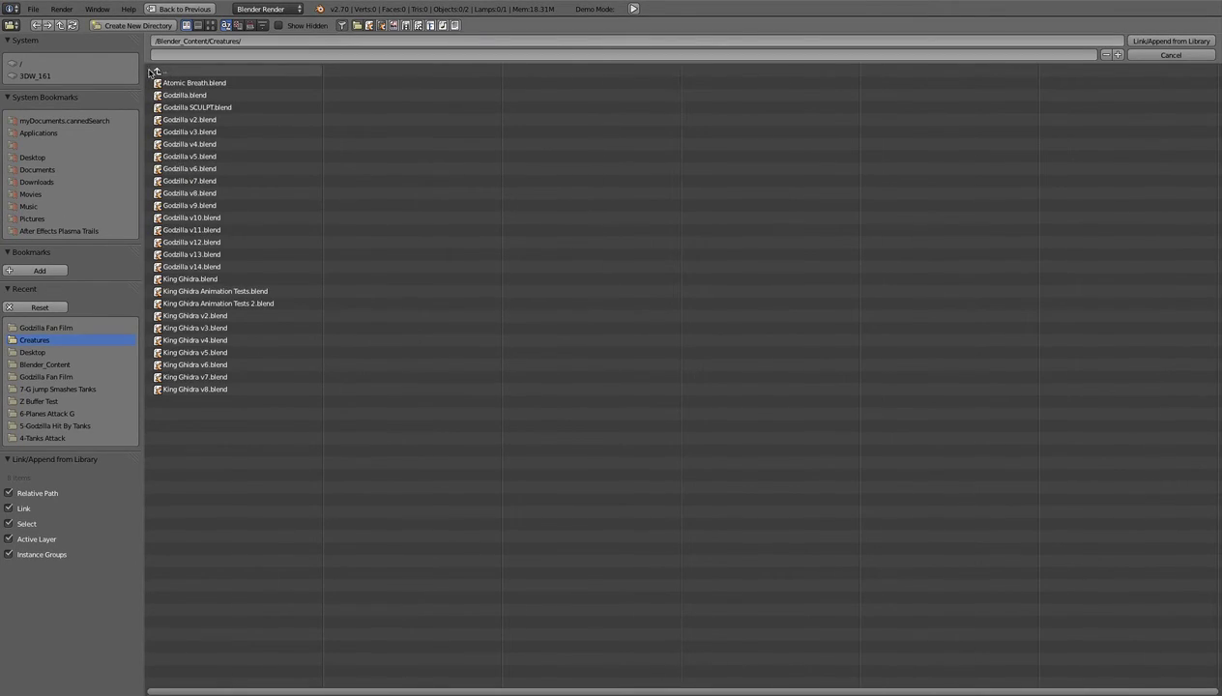
pyautogui.click(165, 269)
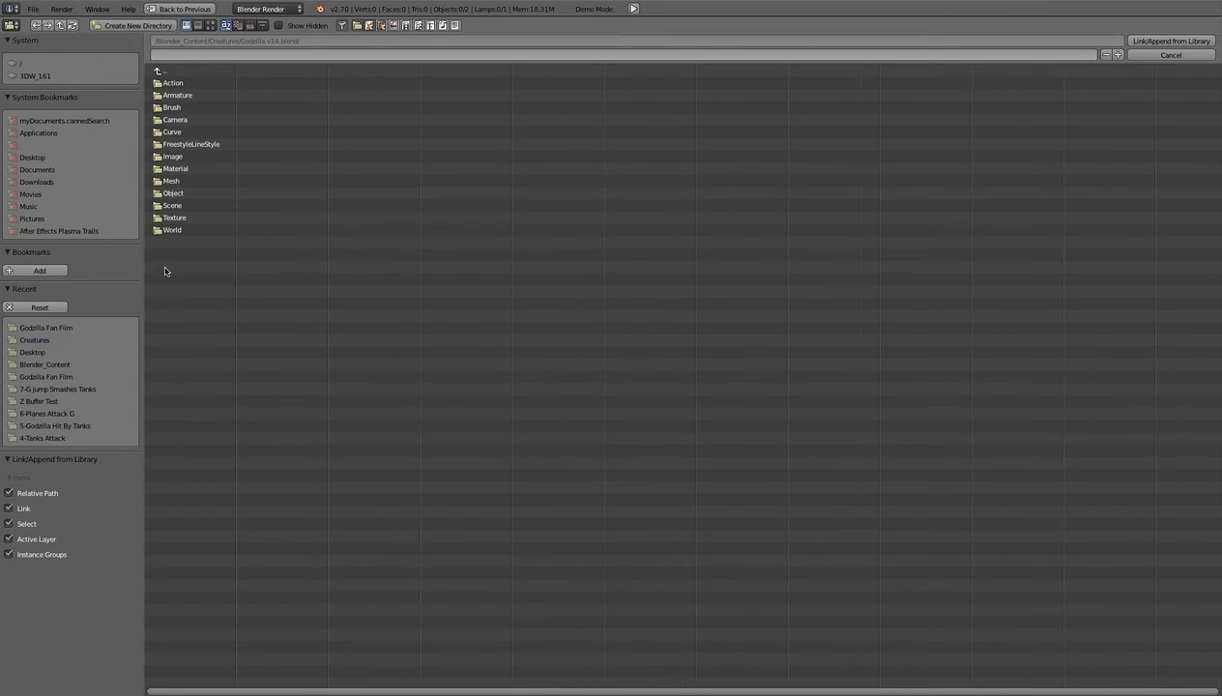
pyautogui.click(179, 193)
pyautogui.moveTo(232, 181); pyautogui.dragTo(201, 269)
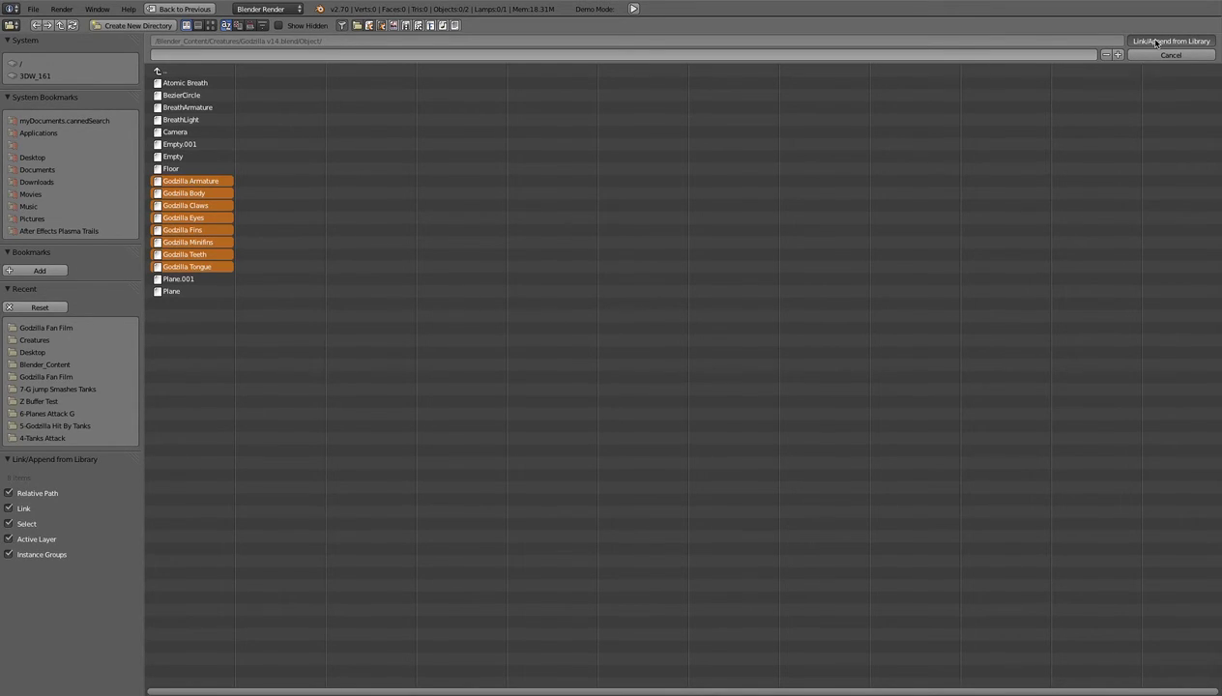
pyautogui.click(1155, 43)
pyautogui.moveTo(580, 319)
pyautogui.mouseDown(button='middle')
pyautogui.moveTo(608, 359)
pyautogui.moveTo(666, 283)
pyautogui.mouseUp(button='middle')
# Select the linked Godzilla Body and turn on the Screencast Keys display
pyautogui.rightClick(446, 259)
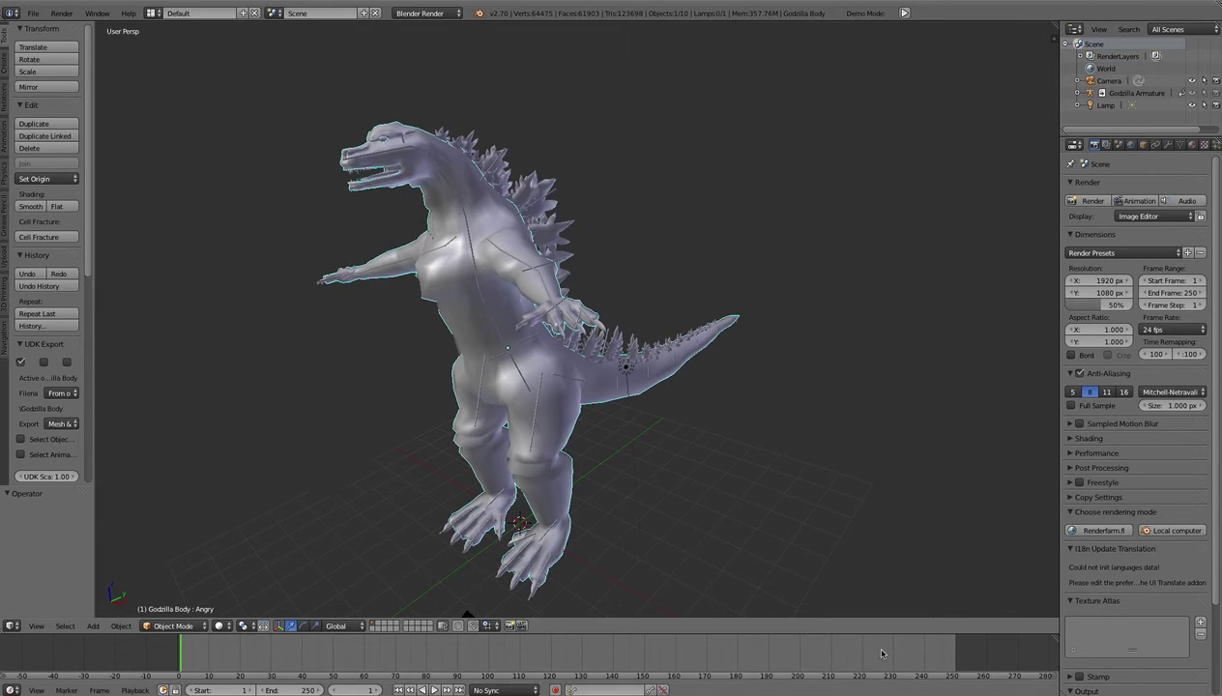
pyautogui.press('n')
pyautogui.click(972, 559)
# Try to switch the linked Godzilla Body into Edit Mode and check its available interaction modes
pyautogui.moveTo(753, 512); pyautogui.dragTo(690, 494, button='middle')
pyautogui.press('Tab')
pyautogui.press('Tab')
pyautogui.press('Tab')
pyautogui.press('Tab')
pyautogui.press('Tab')
pyautogui.press('Tab')
pyautogui.press('Tab')
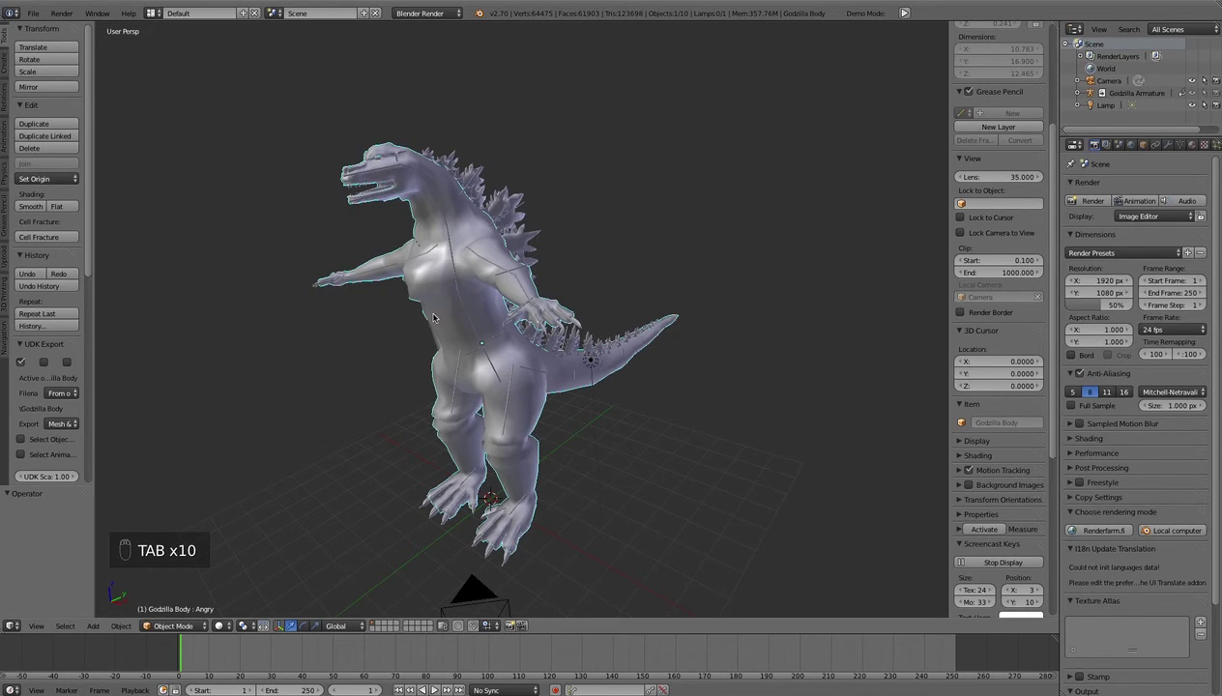
pyautogui.moveTo(424, 207); pyautogui.dragTo(368, 260, button='middle')
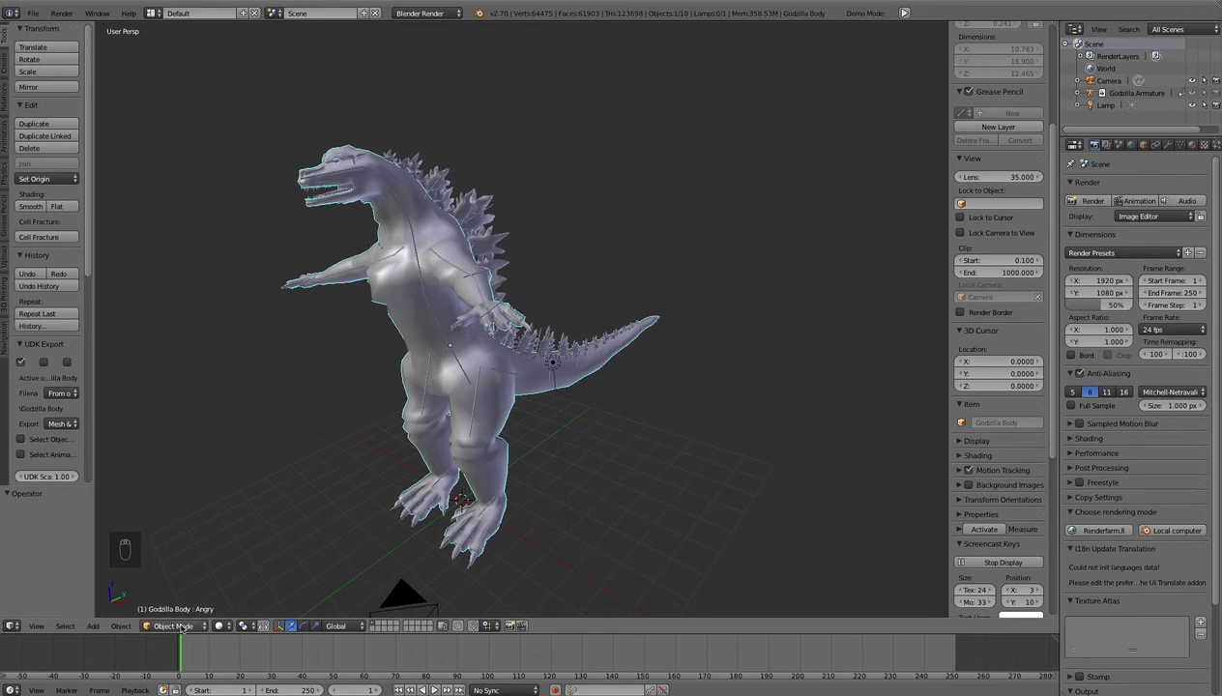
pyautogui.click(174, 627)
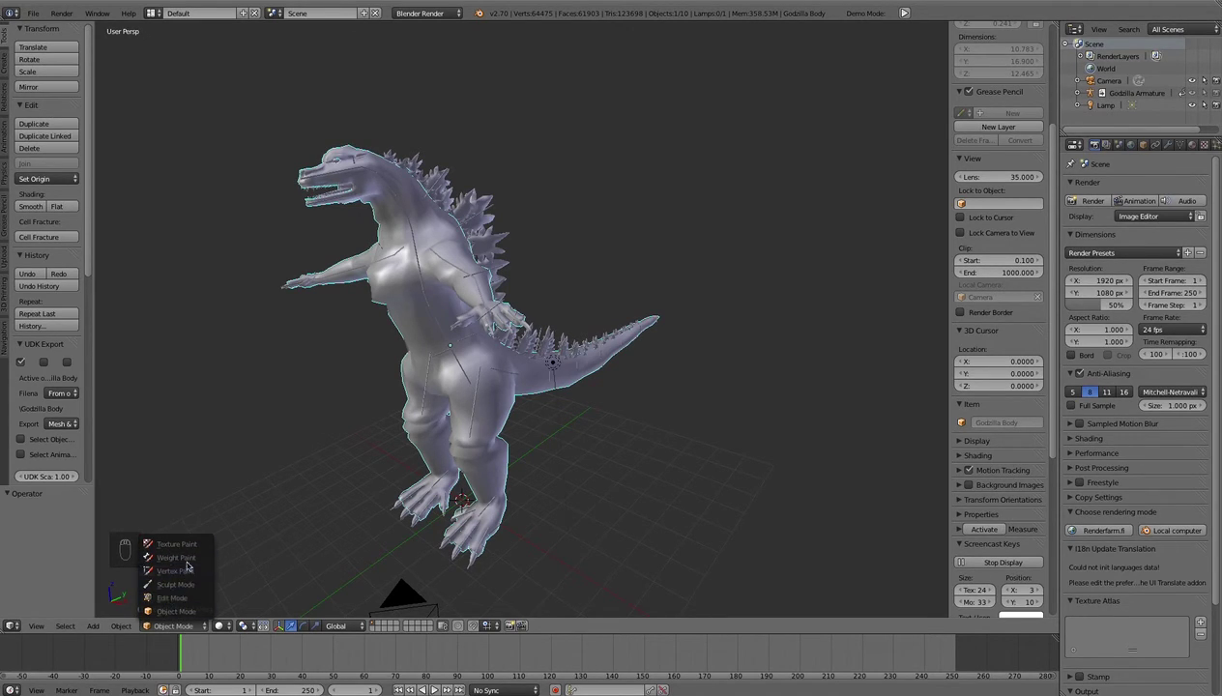
# Select the linked Godzilla Armature and widen the Outliner and Properties editors
pyautogui.rightClick(416, 284)
pyautogui.moveTo(430, 292); pyautogui.dragTo(481, 346, button='middle')
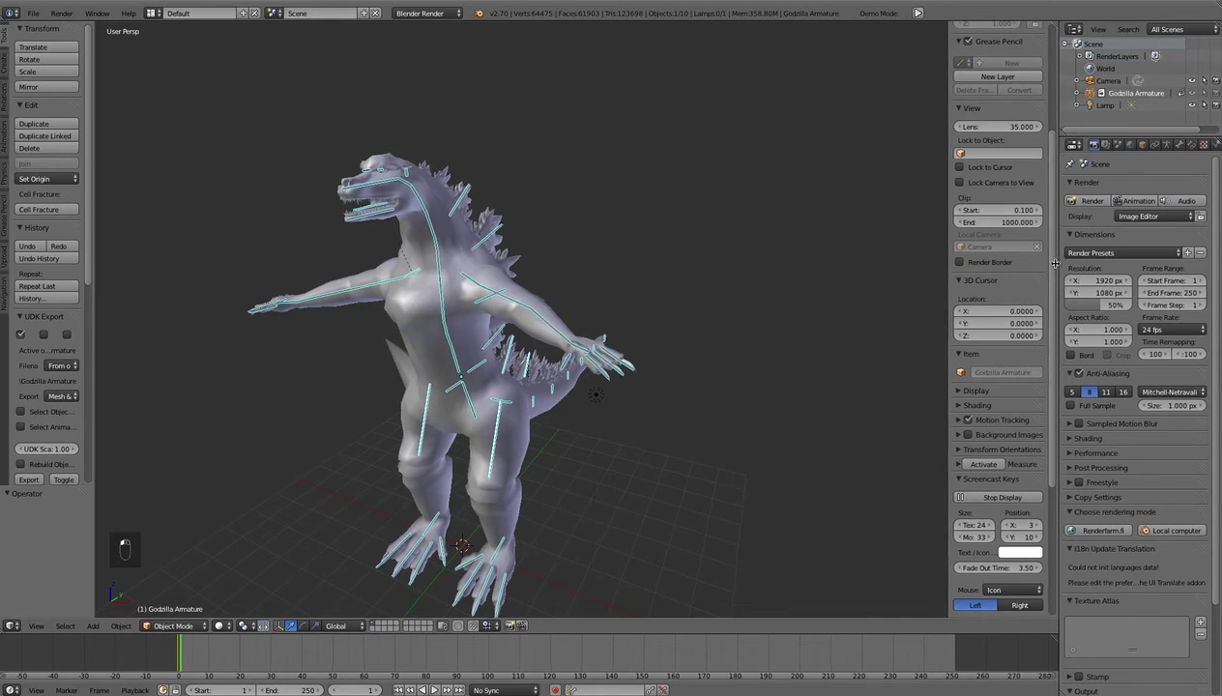
pyautogui.moveTo(1056, 276); pyautogui.dragTo(938, 279)
# Try to switch the linked Godzilla Armature into Edit Mode
pyautogui.press('Tab')
pyautogui.press('Tab')
pyautogui.press('Tab')
pyautogui.press('Tab')
pyautogui.click(174, 625)
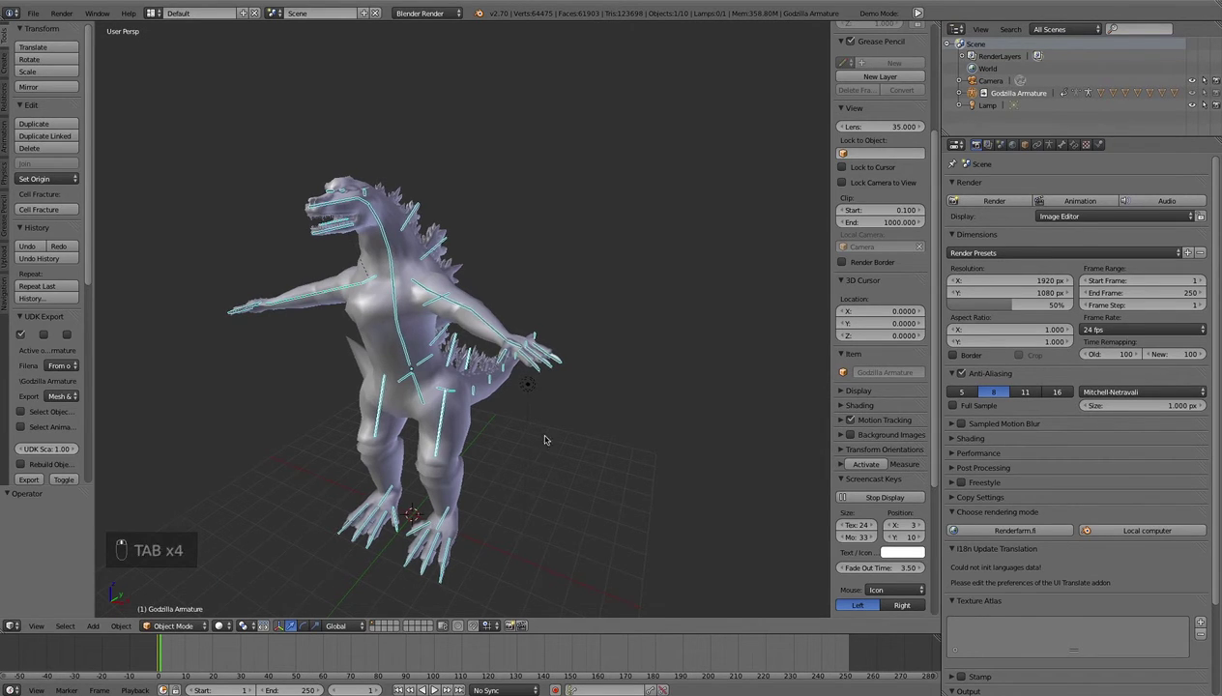
# Examine the linked Godzilla model from several angles, selecting its body and armature in turn
pyautogui.moveTo(553, 444); pyautogui.dragTo(523, 381, button='middle')
pyautogui.scroll(3, 523, 406)
pyautogui.moveTo(508, 492); pyautogui.dragTo(515, 473, button='middle')
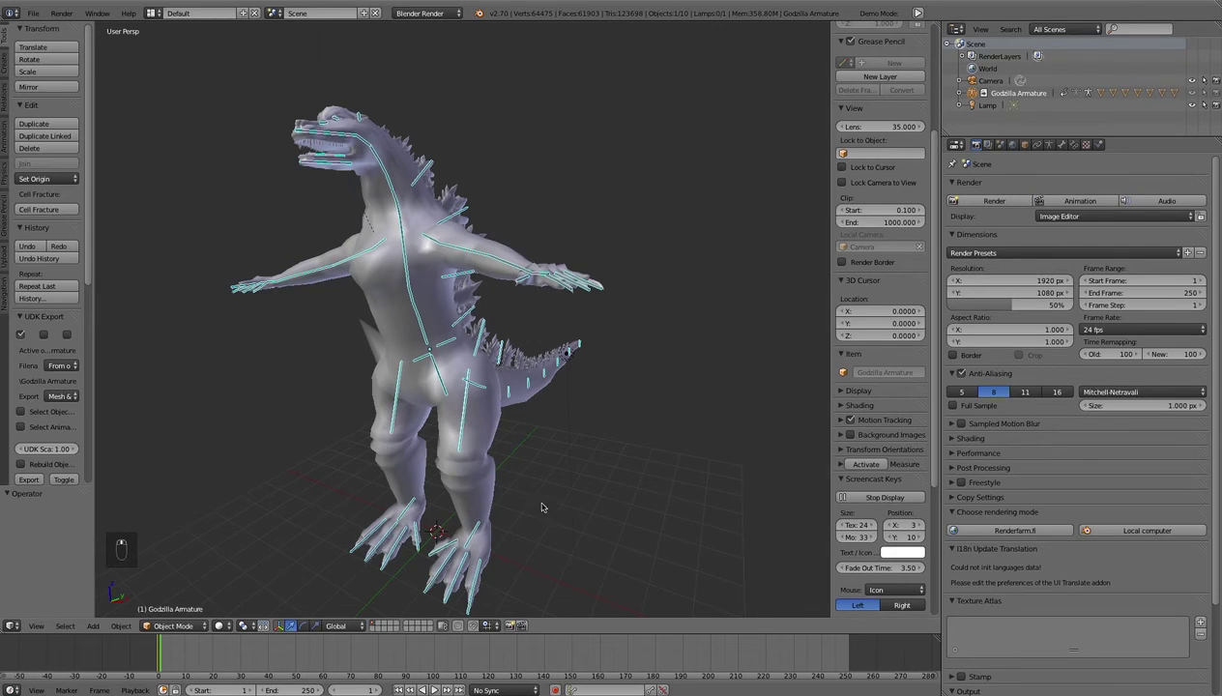
pyautogui.moveTo(505, 421); pyautogui.dragTo(530, 421, button='middle')
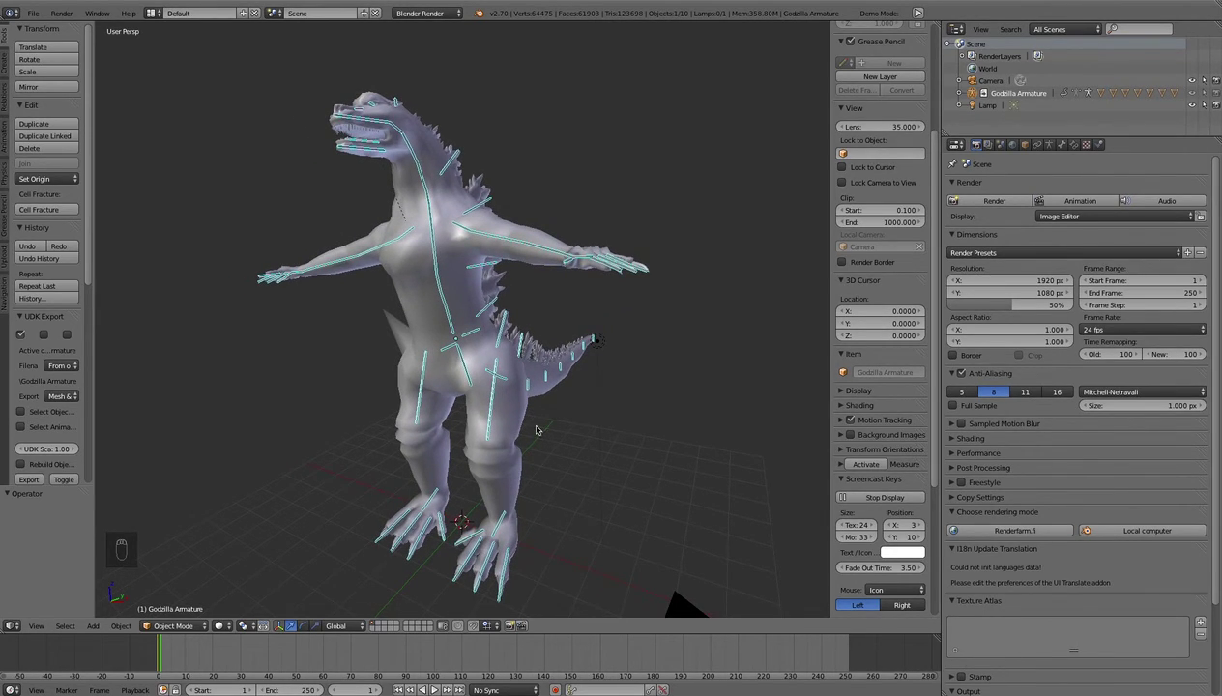
pyautogui.rightClick(391, 190)
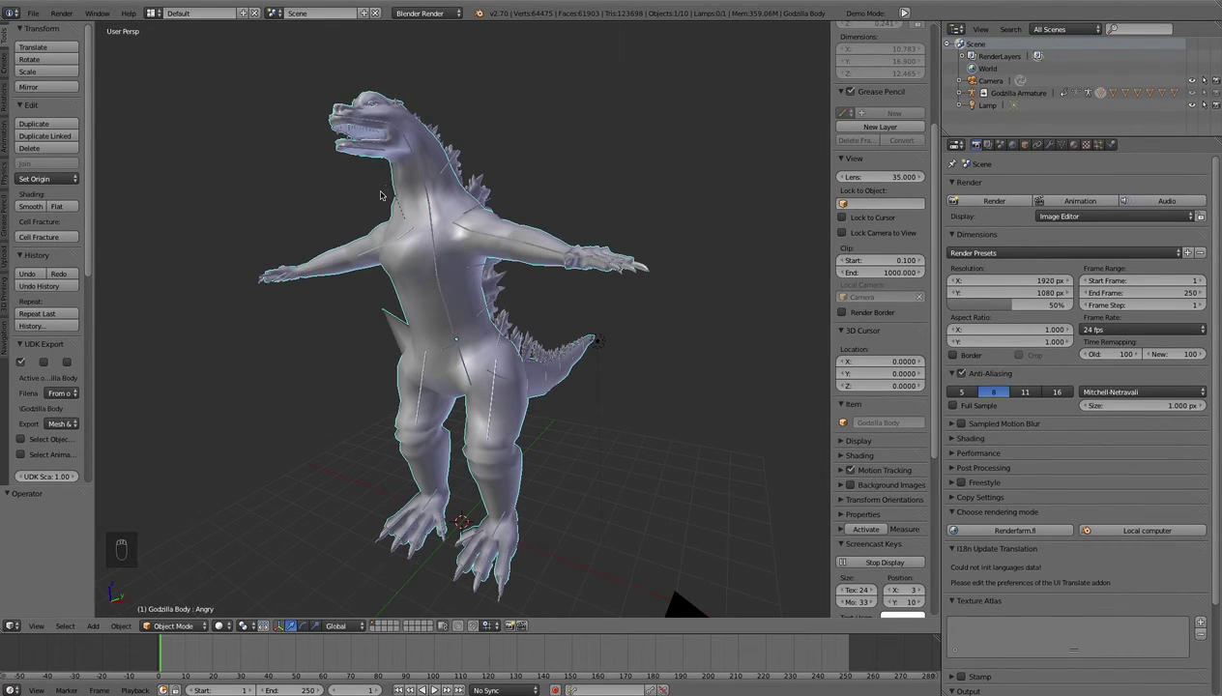
pyautogui.moveTo(460, 264); pyautogui.dragTo(468, 342, button='middle')
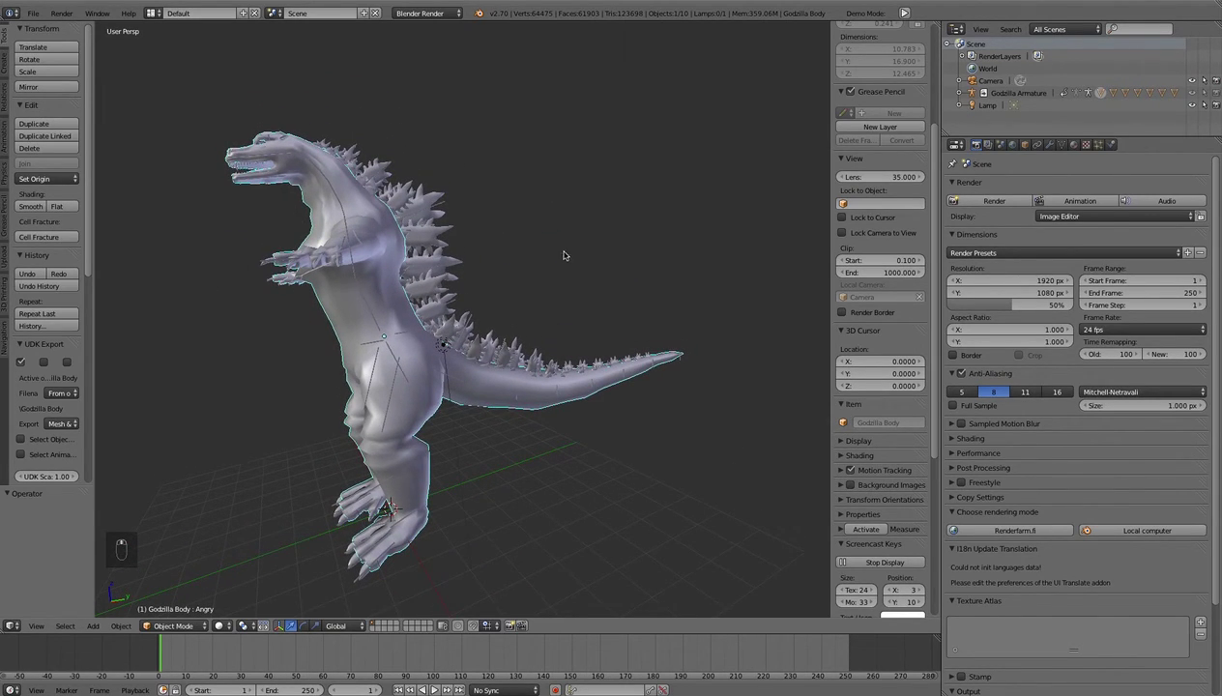
pyautogui.moveTo(406, 267); pyautogui.dragTo(444, 285, button='middle')
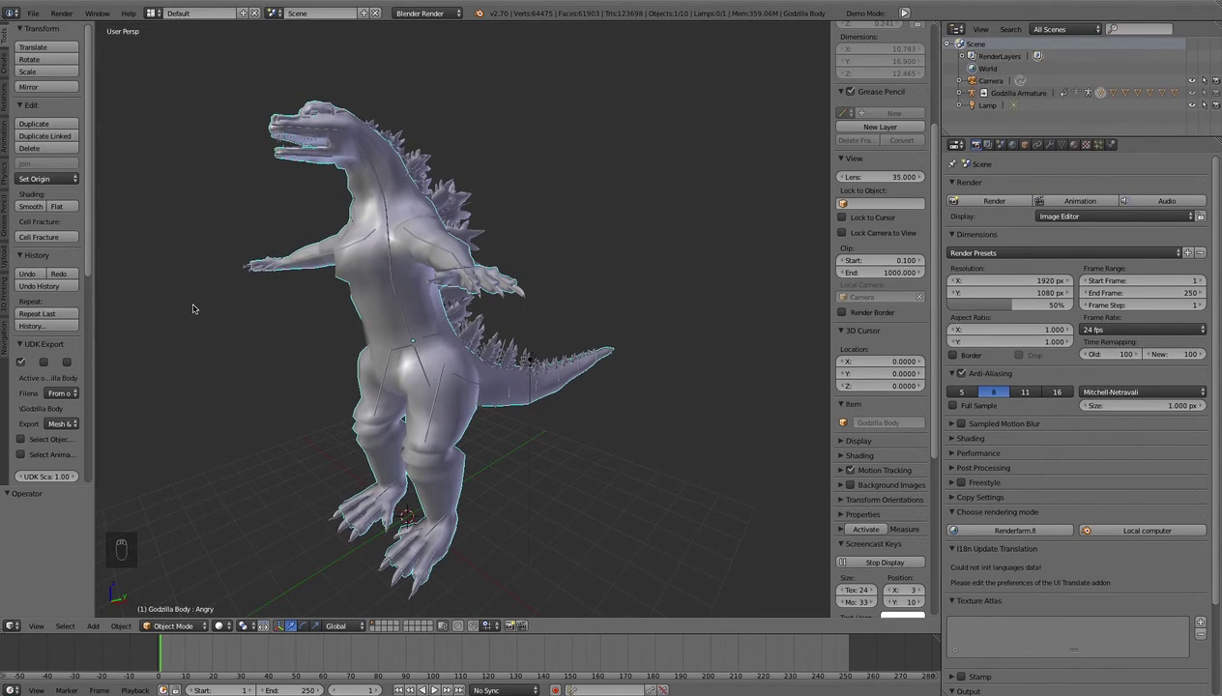
pyautogui.moveTo(342, 298); pyautogui.dragTo(316, 299, button='middle')
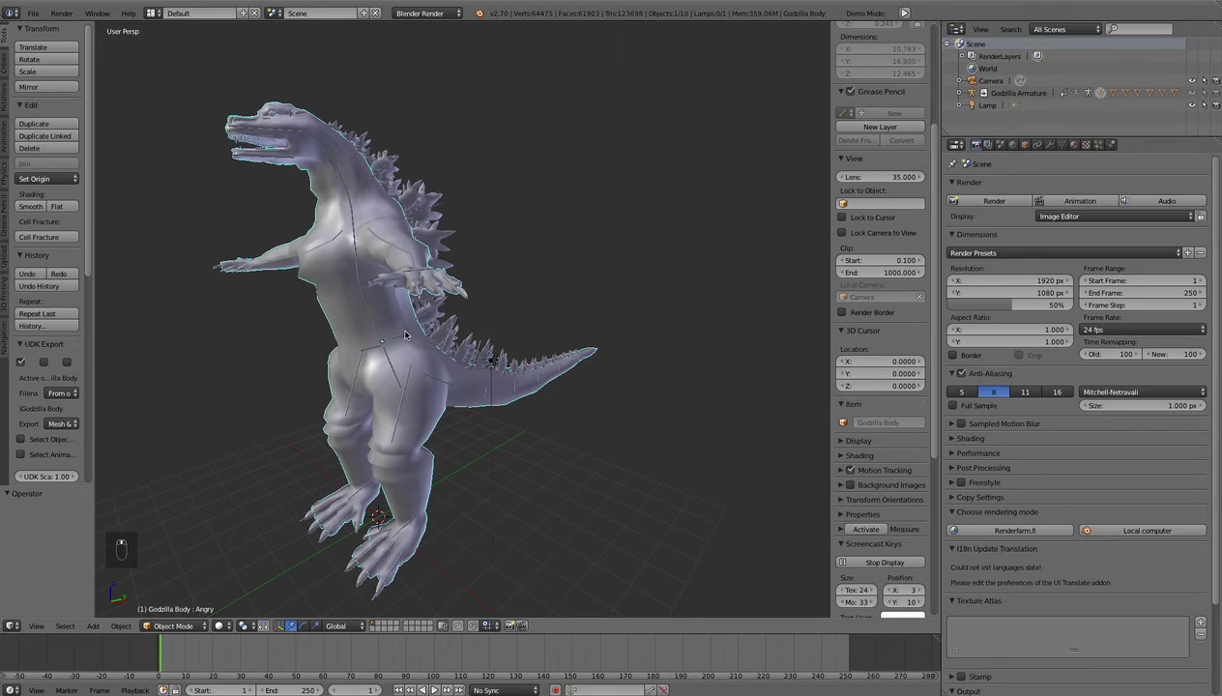
pyautogui.click(33, 13)
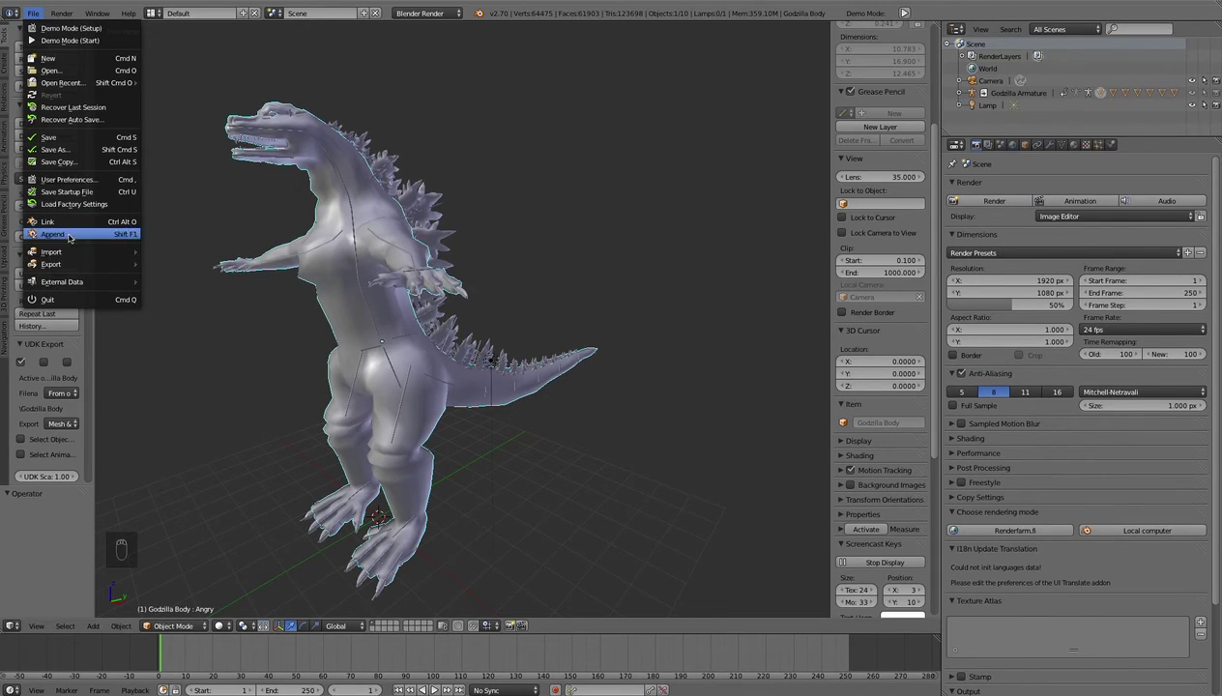
pyautogui.moveTo(507, 254); pyautogui.dragTo(575, 266, button='middle')
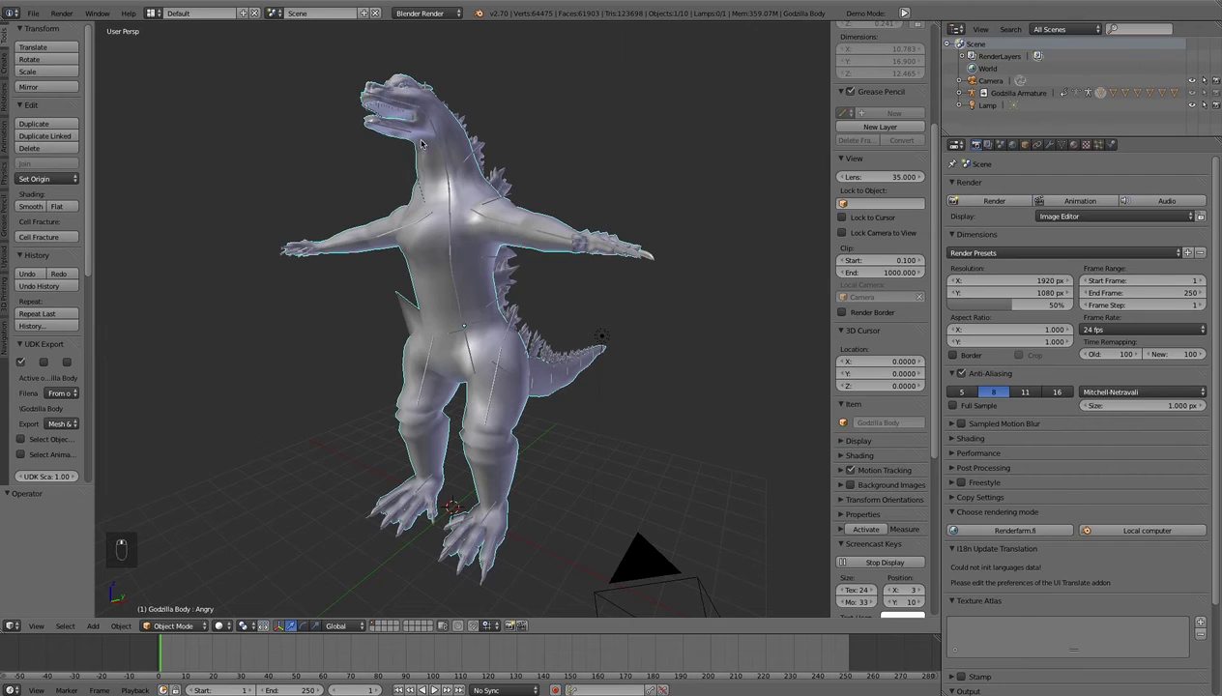
pyautogui.moveTo(439, 168); pyautogui.dragTo(425, 229, button='middle')
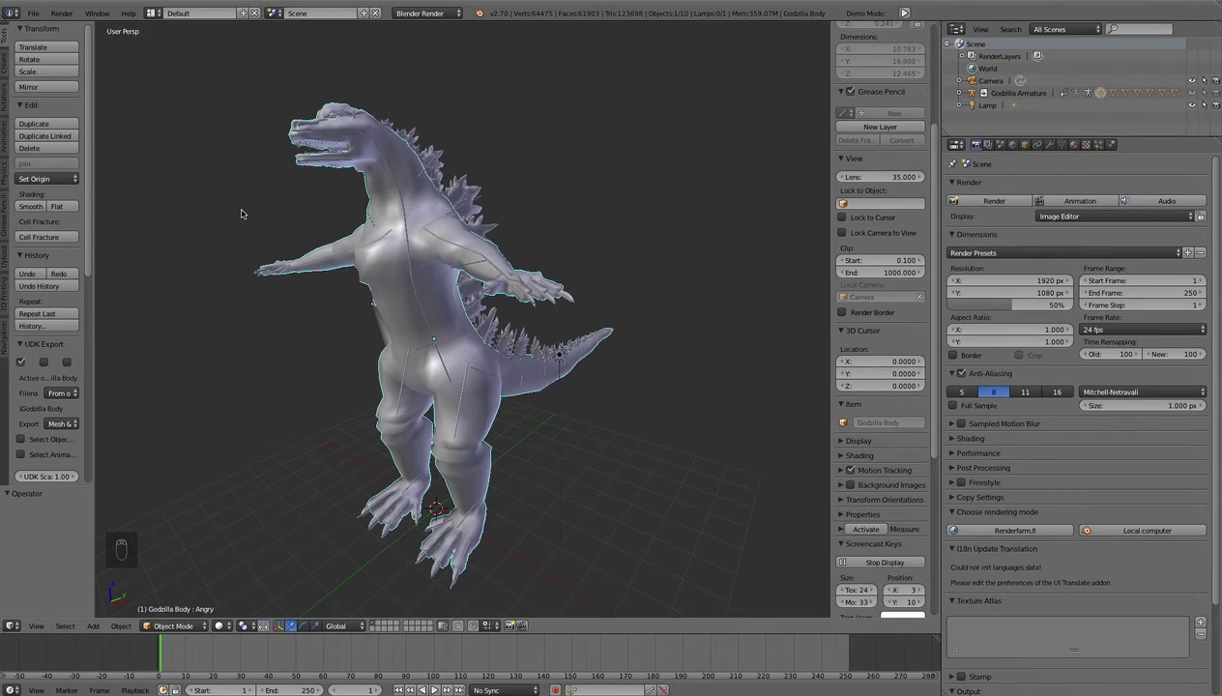
pyautogui.moveTo(243, 213); pyautogui.dragTo(228, 222, button='middle')
pyautogui.moveTo(355, 225); pyautogui.dragTo(397, 255, button='middle')
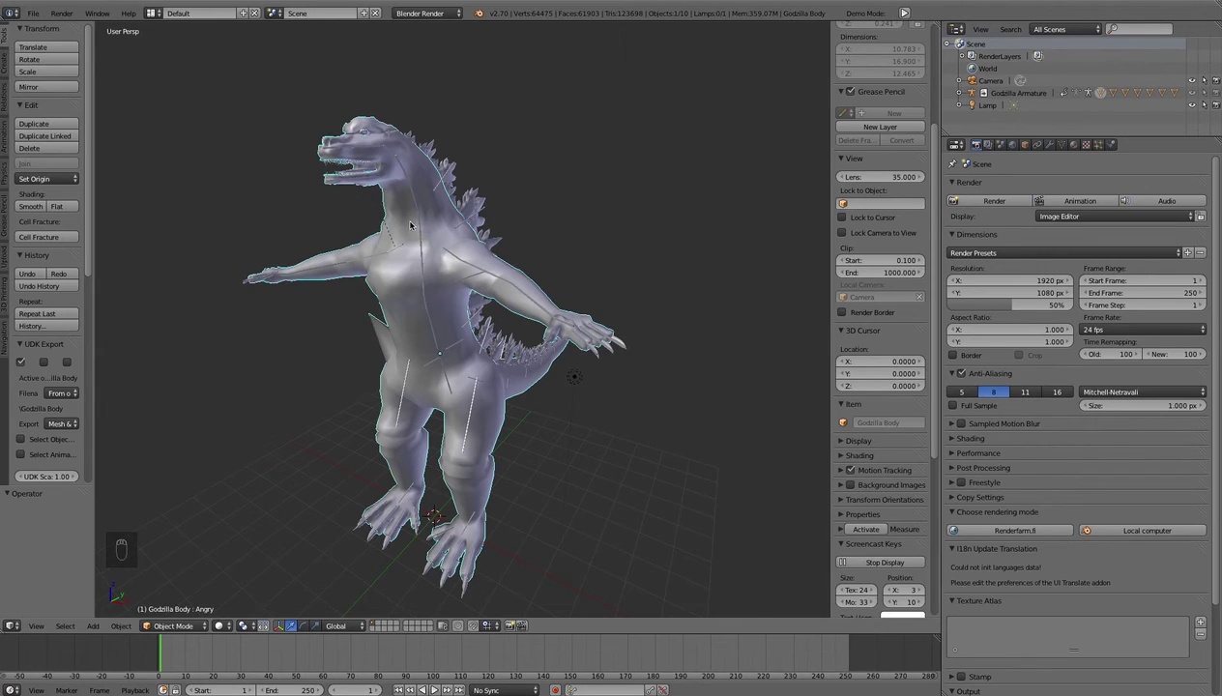
pyautogui.moveTo(467, 174); pyautogui.dragTo(445, 211, button='middle')
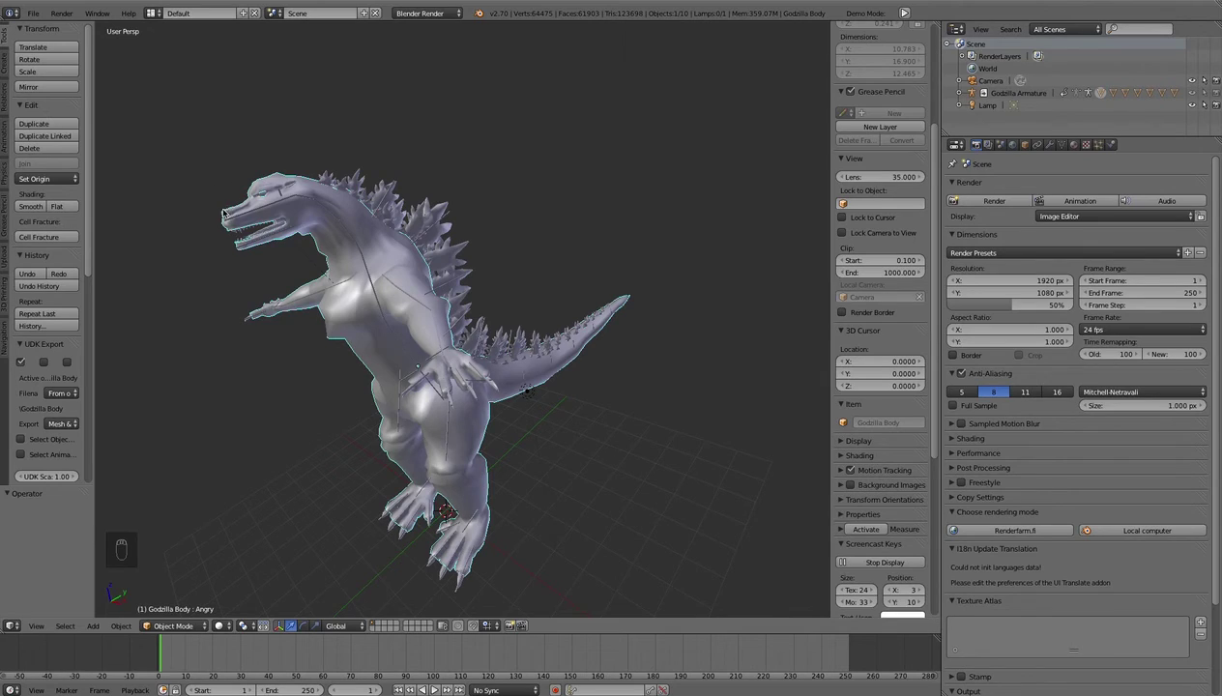
pyautogui.moveTo(473, 328); pyautogui.dragTo(458, 277, button='middle')
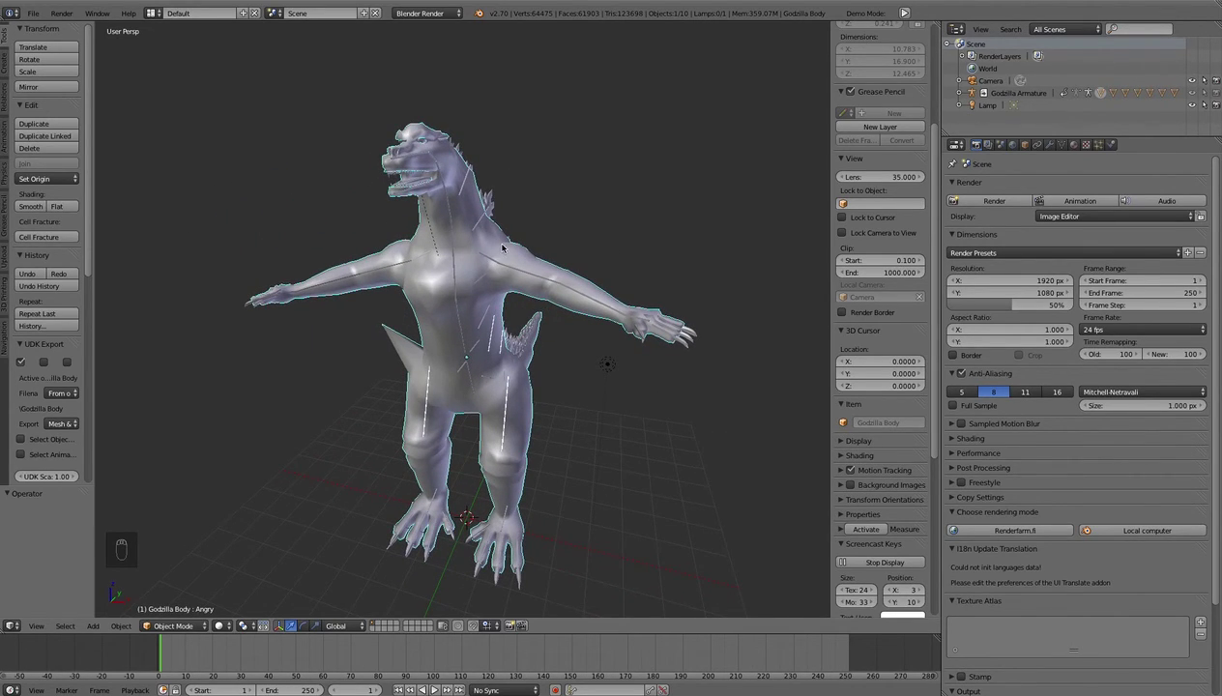
pyautogui.moveTo(598, 280); pyautogui.dragTo(570, 278, button='middle')
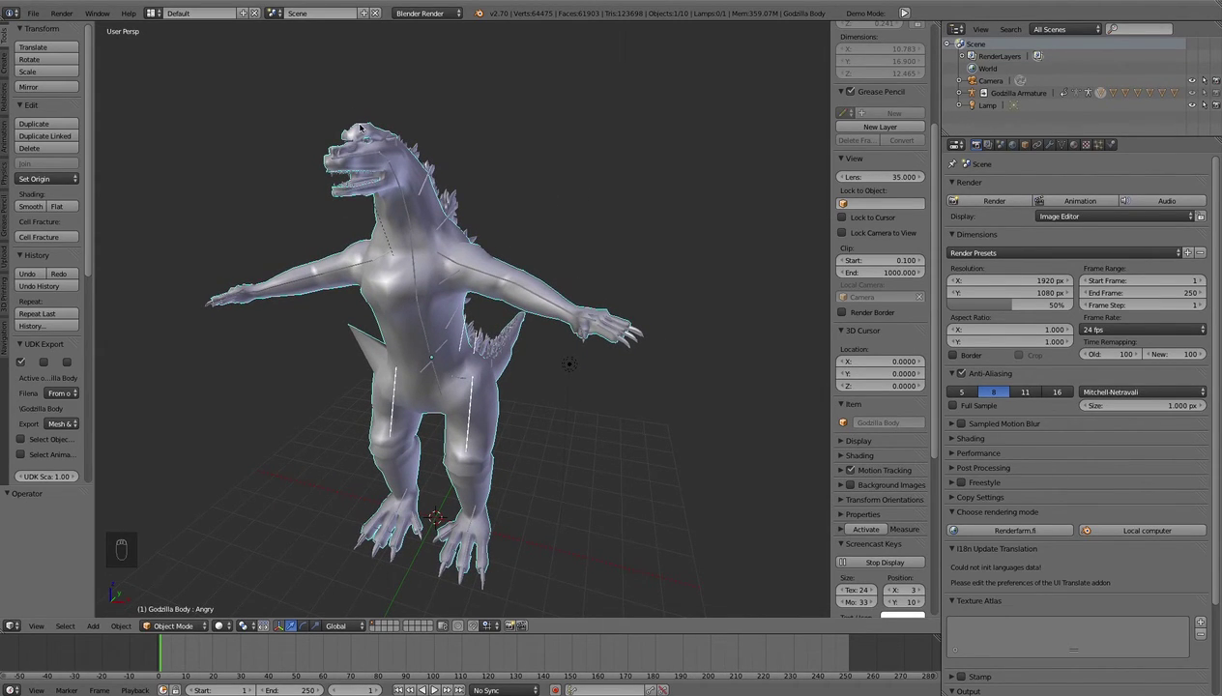
pyautogui.moveTo(701, 310); pyautogui.dragTo(655, 338, button='middle')
pyautogui.moveTo(521, 276); pyautogui.dragTo(508, 258, button='middle')
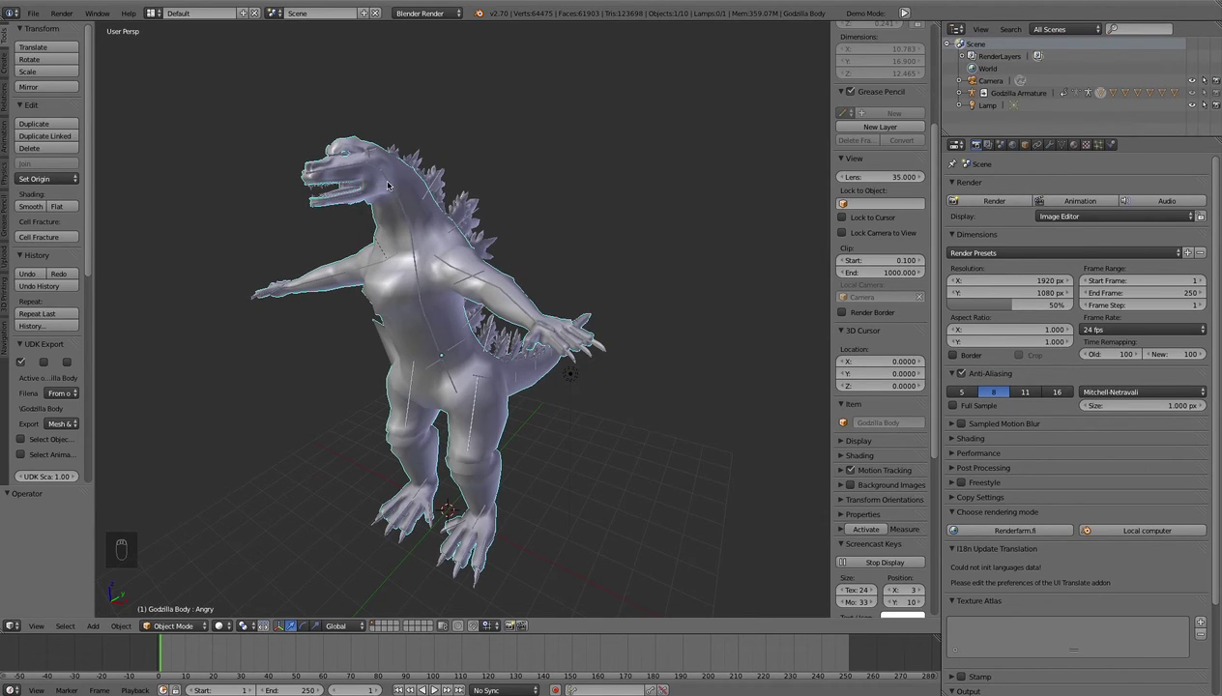
pyautogui.click(388, 180)
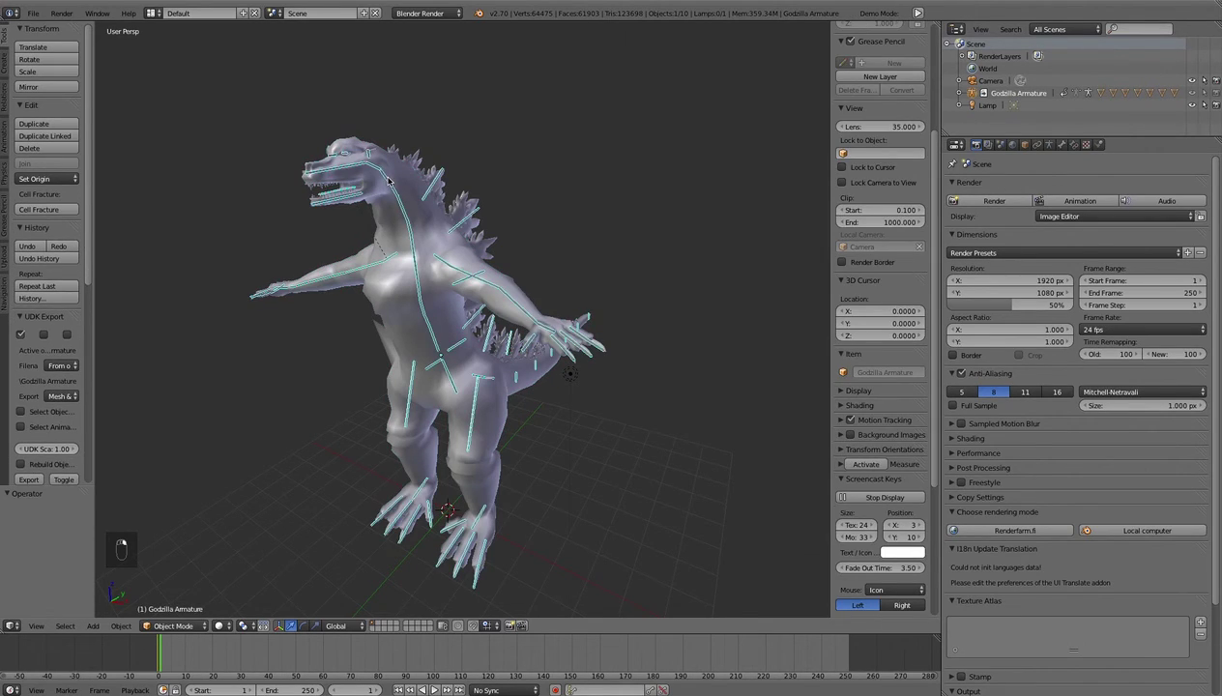
pyautogui.click(355, 140)
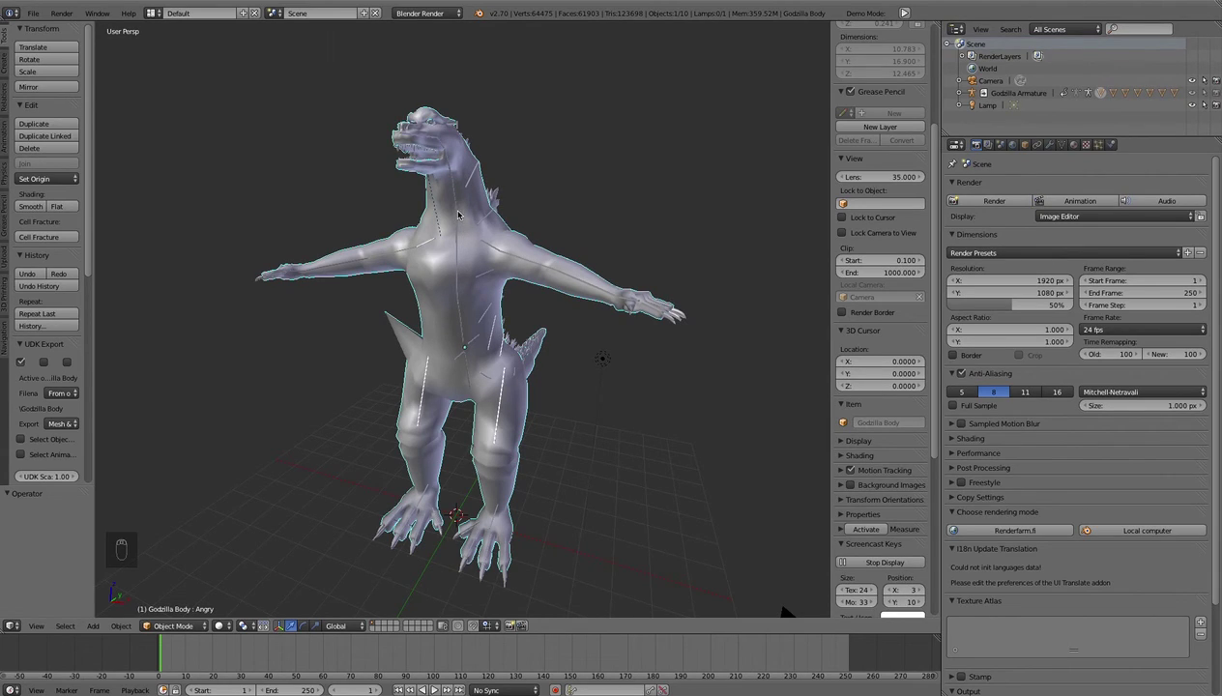
# Select the linked Godzilla Armature and make a proxy of it
pyautogui.rightClick(458, 215)
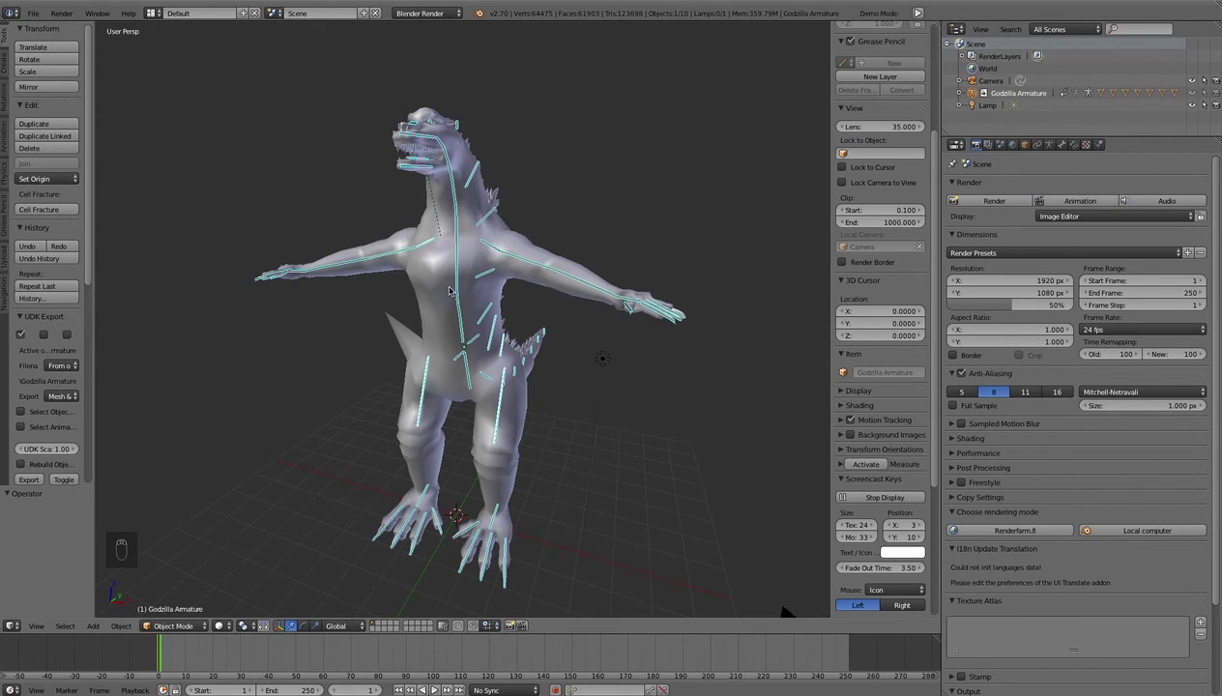
pyautogui.click(123, 624)
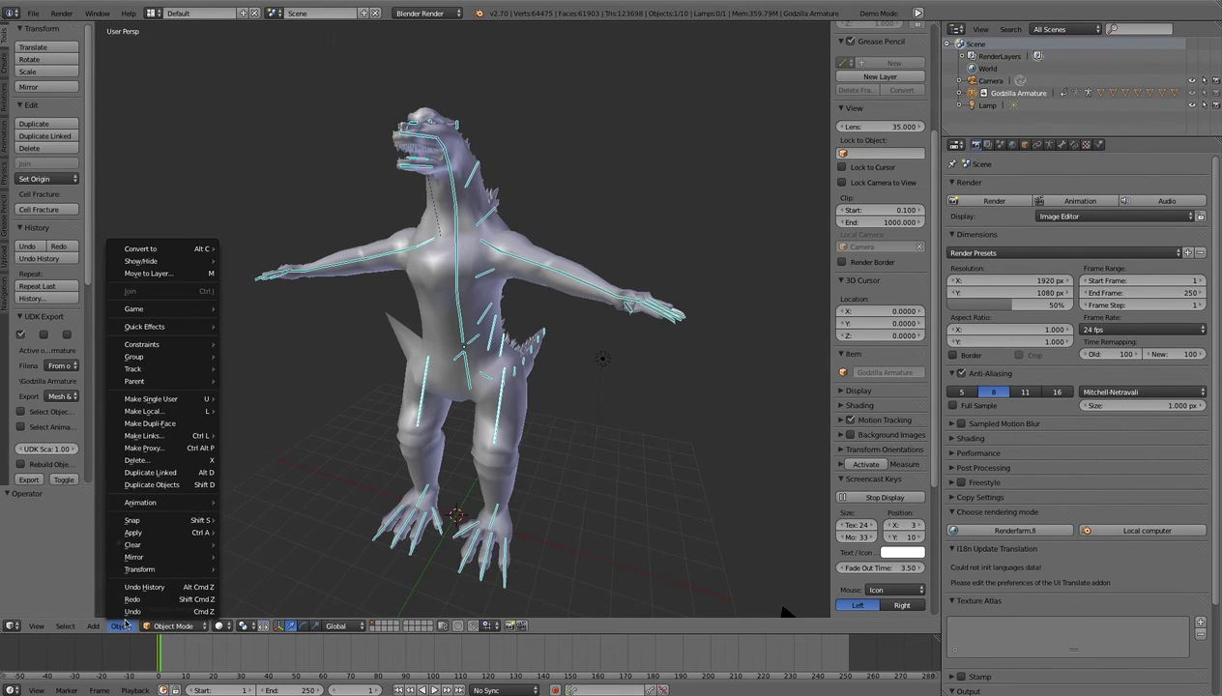
pyautogui.click(165, 449)
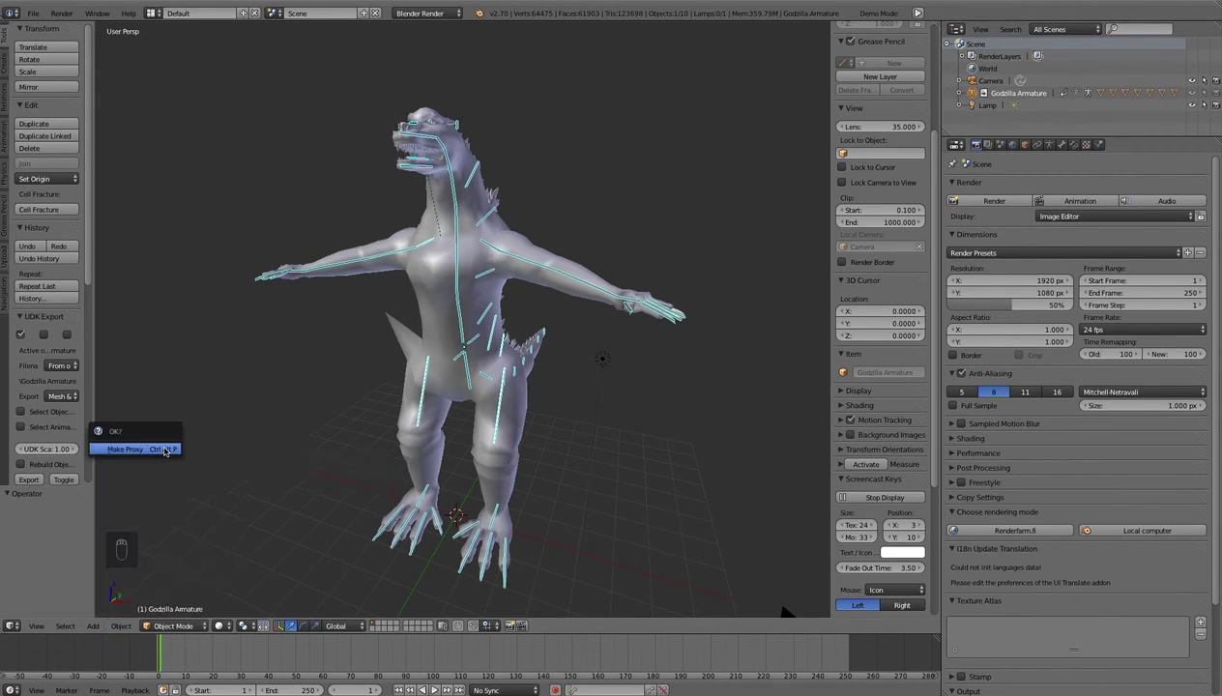
pyautogui.click(140, 450)
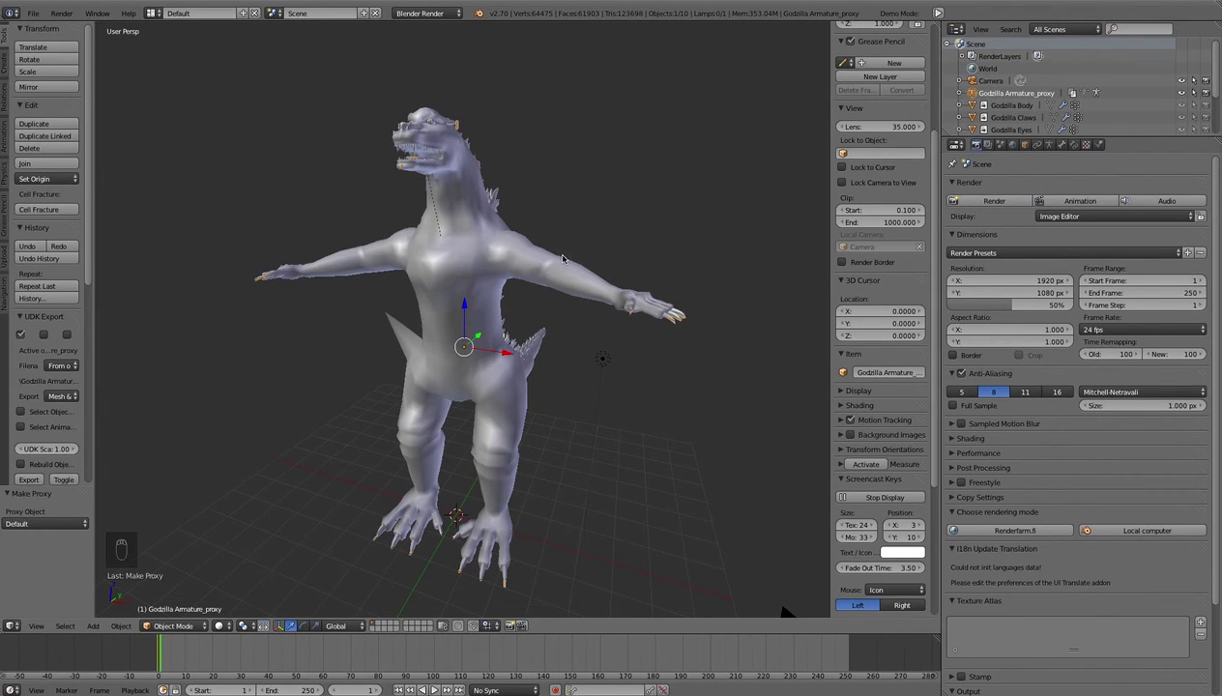
# Enable X-Ray display for the bones of the proxy armature
pyautogui.moveTo(525, 268); pyautogui.dragTo(460, 274, button='middle')
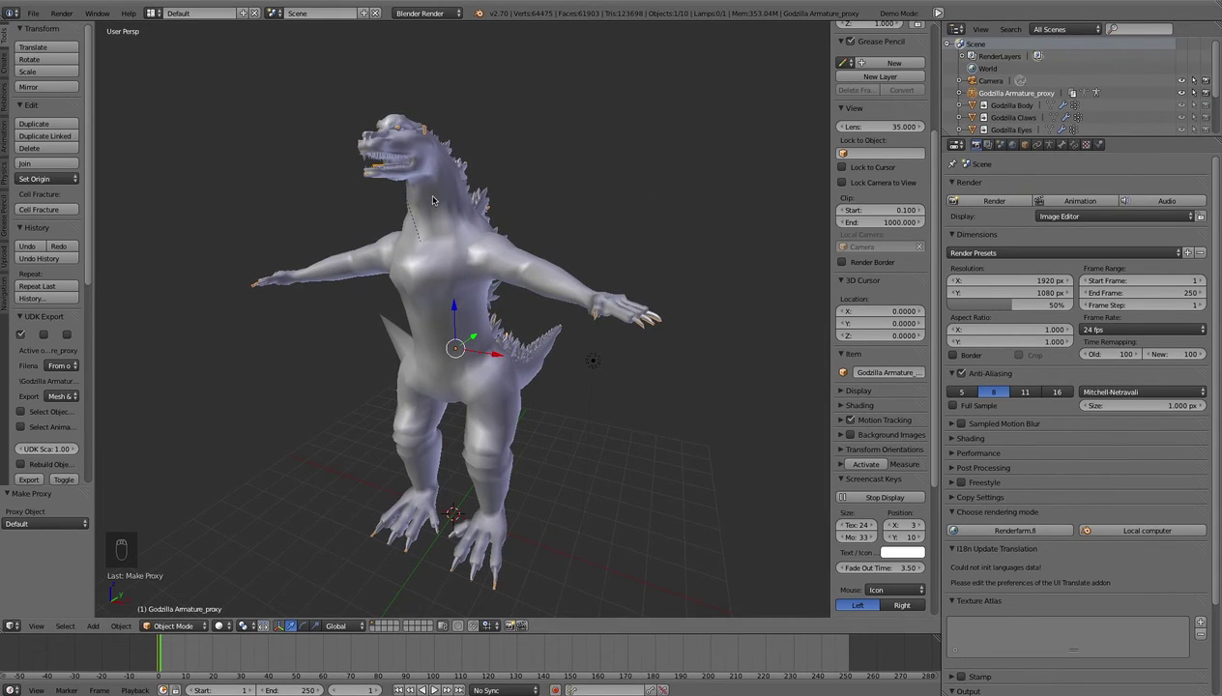
pyautogui.moveTo(452, 174); pyautogui.dragTo(439, 180, button='middle')
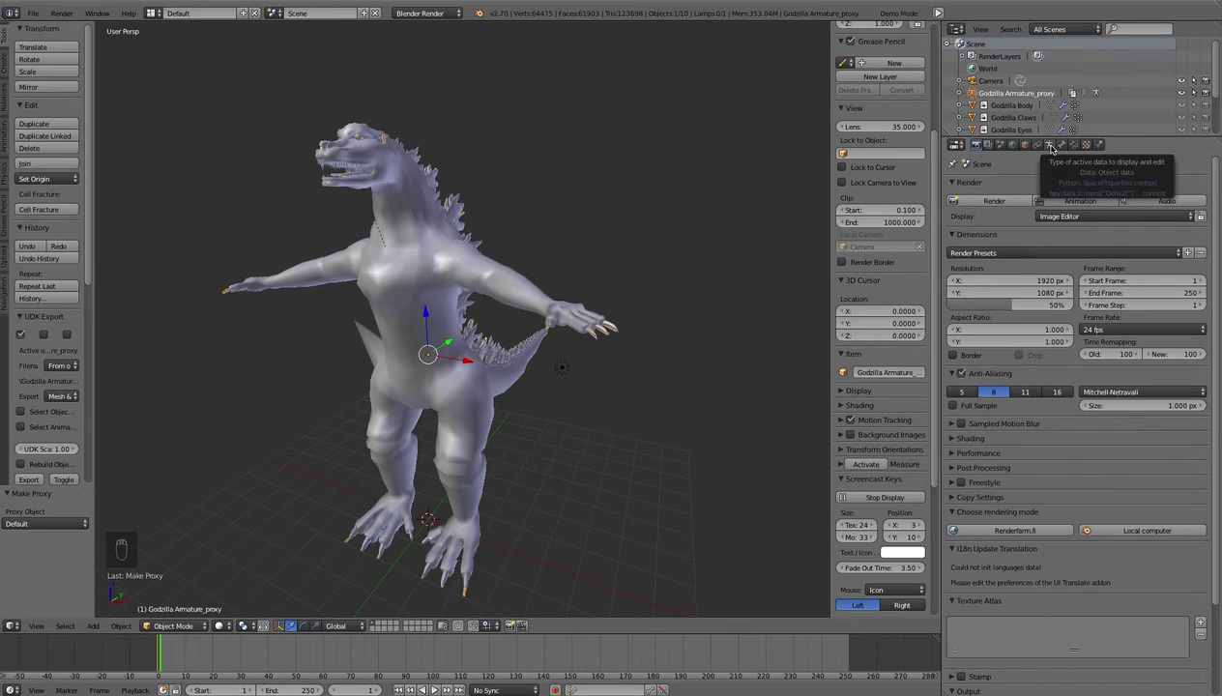
pyautogui.click(1049, 145)
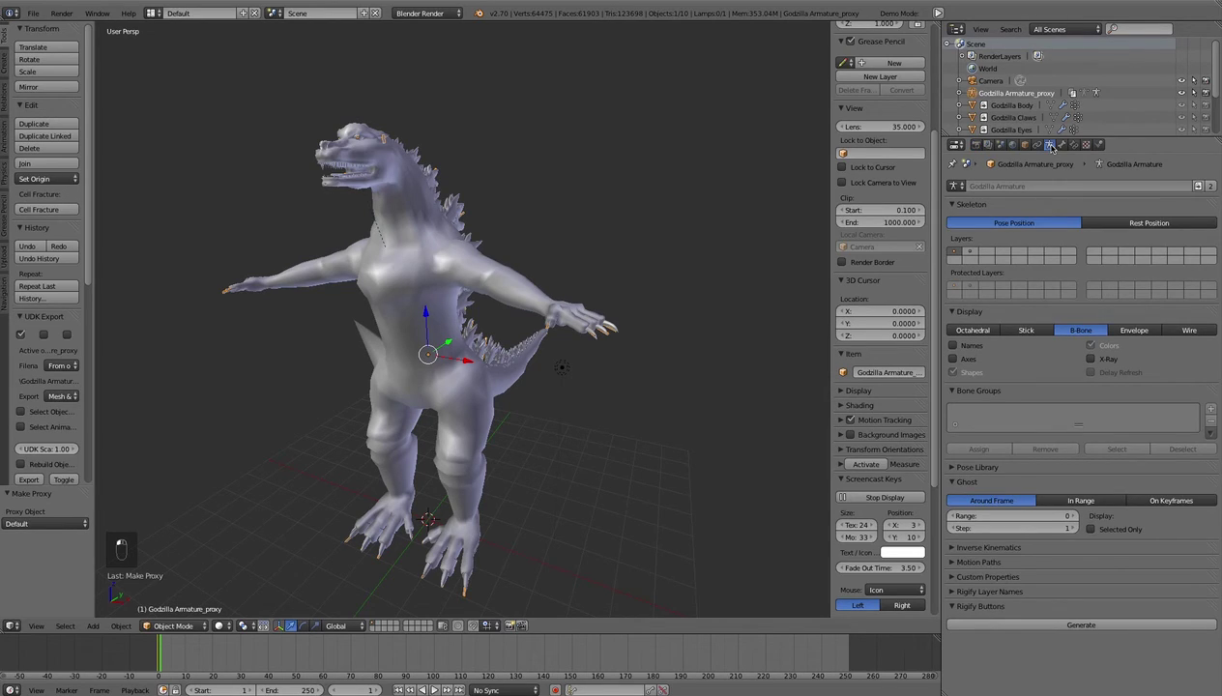
pyautogui.click(1091, 358)
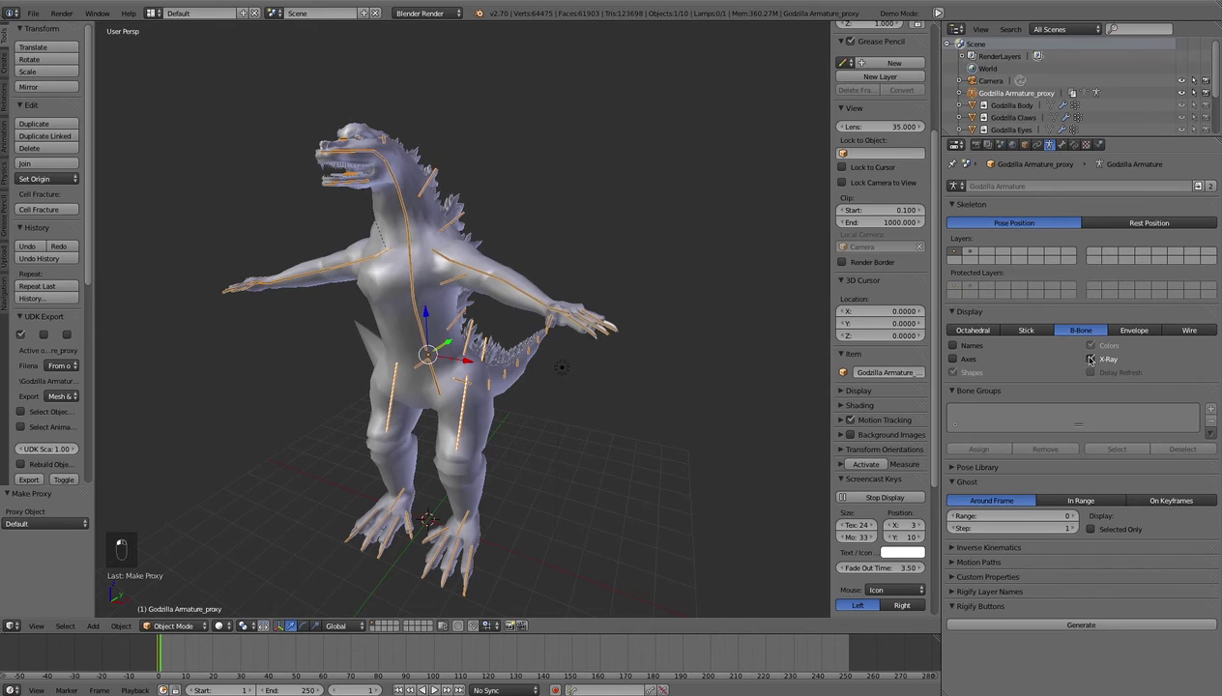
# Switch the proxy armature to Pose Mode and rotate the Bicep.R bone about 24 degrees to lower the arm
pyautogui.moveTo(599, 367); pyautogui.dragTo(495, 364, button='middle')
pyautogui.click(184, 626)
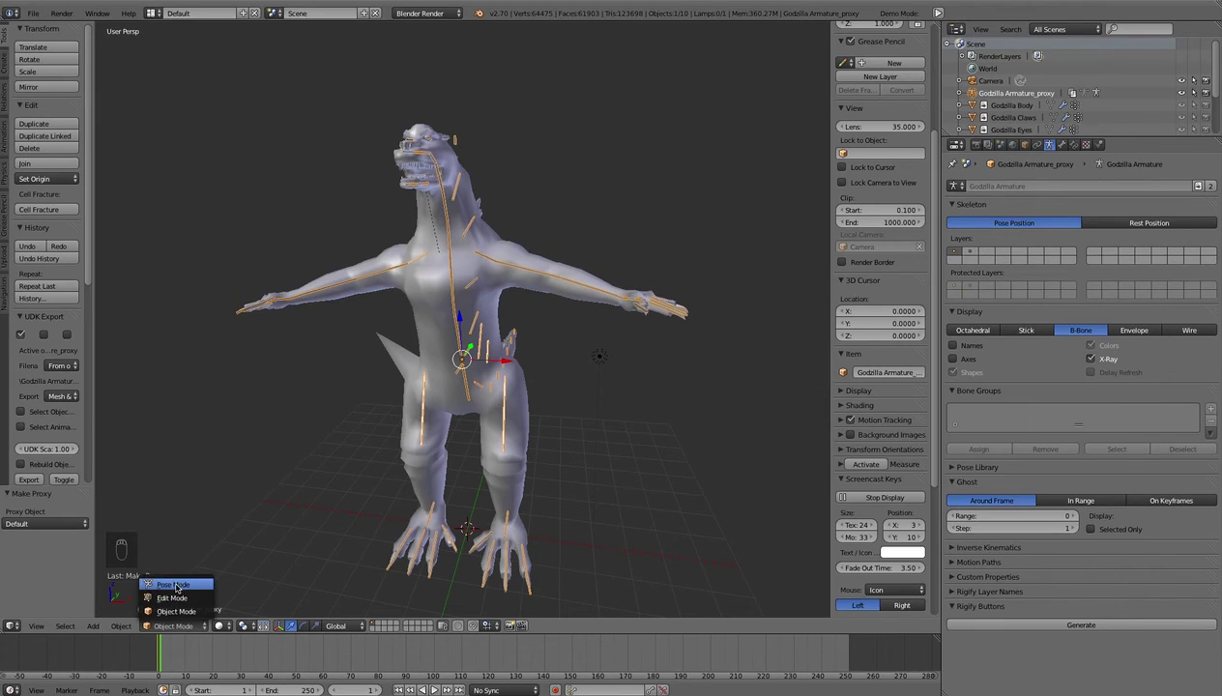
pyautogui.click(182, 586)
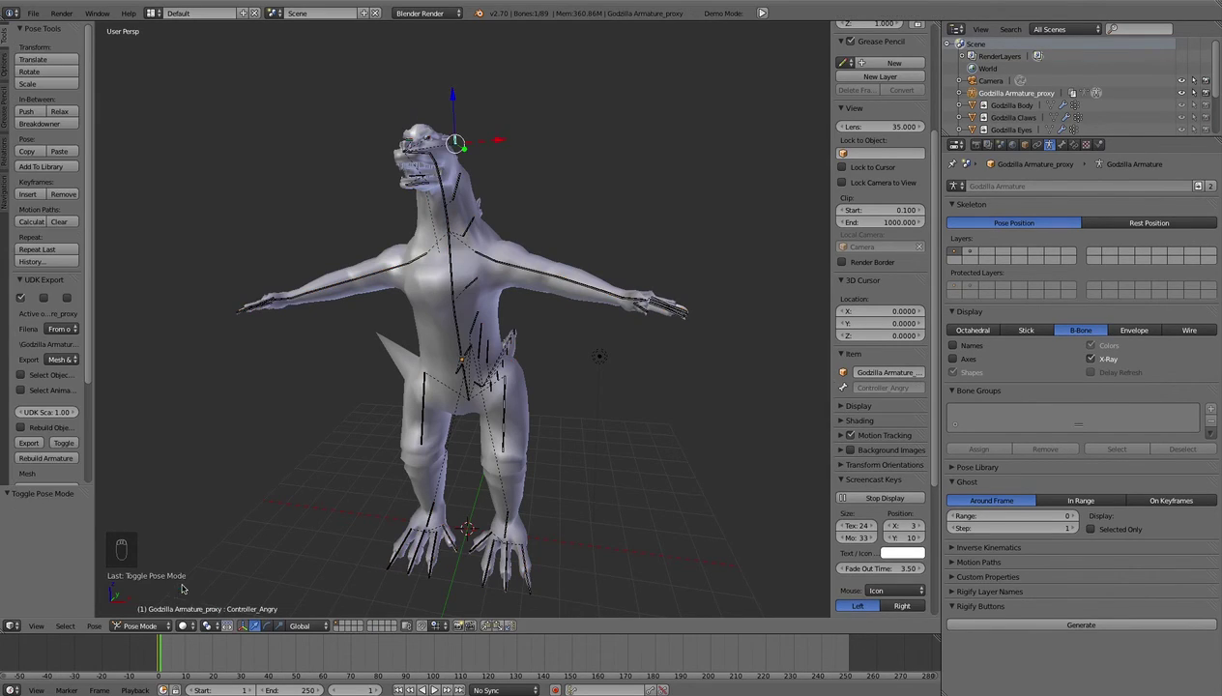
pyautogui.rightClick(523, 269)
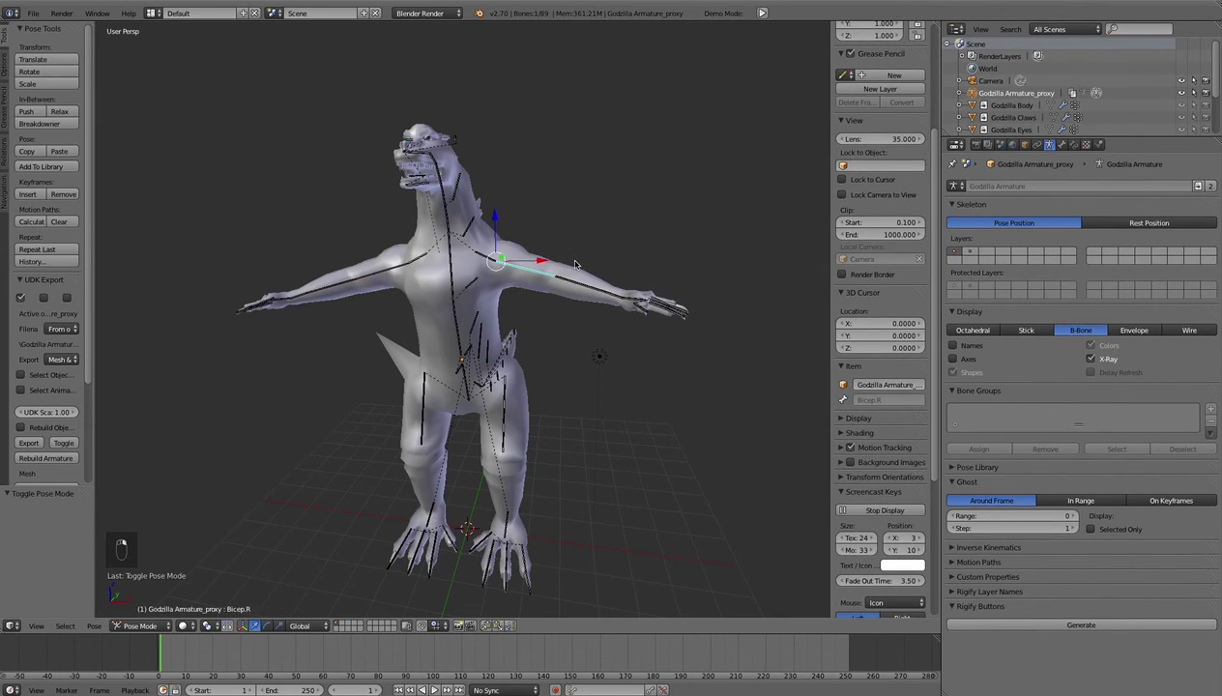
pyautogui.press('r')
pyautogui.click(581, 300)
# Pose the head by rotating Neck1 about -7°, Neck2 about -8.6°, Neck3 about 3.2° and the Jaw bone about -5.1°
pyautogui.rightClick(493, 224)
pyautogui.press('r')
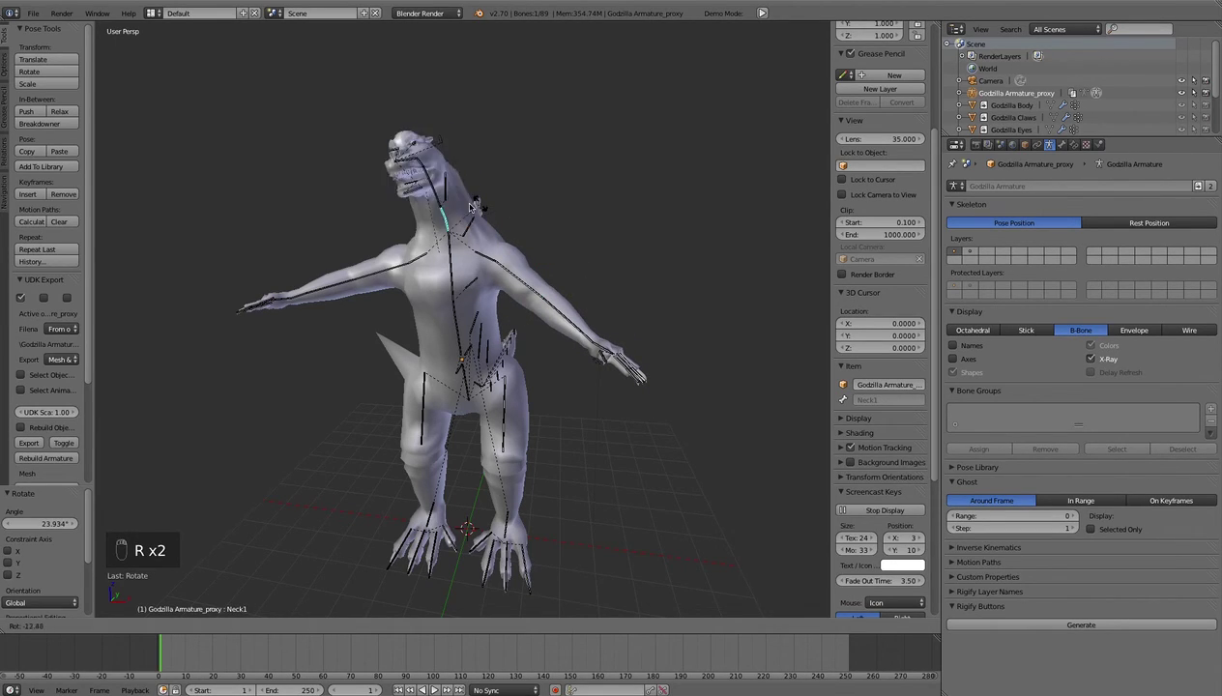
pyautogui.click(486, 208)
pyautogui.rightClick(444, 196)
pyautogui.press('r')
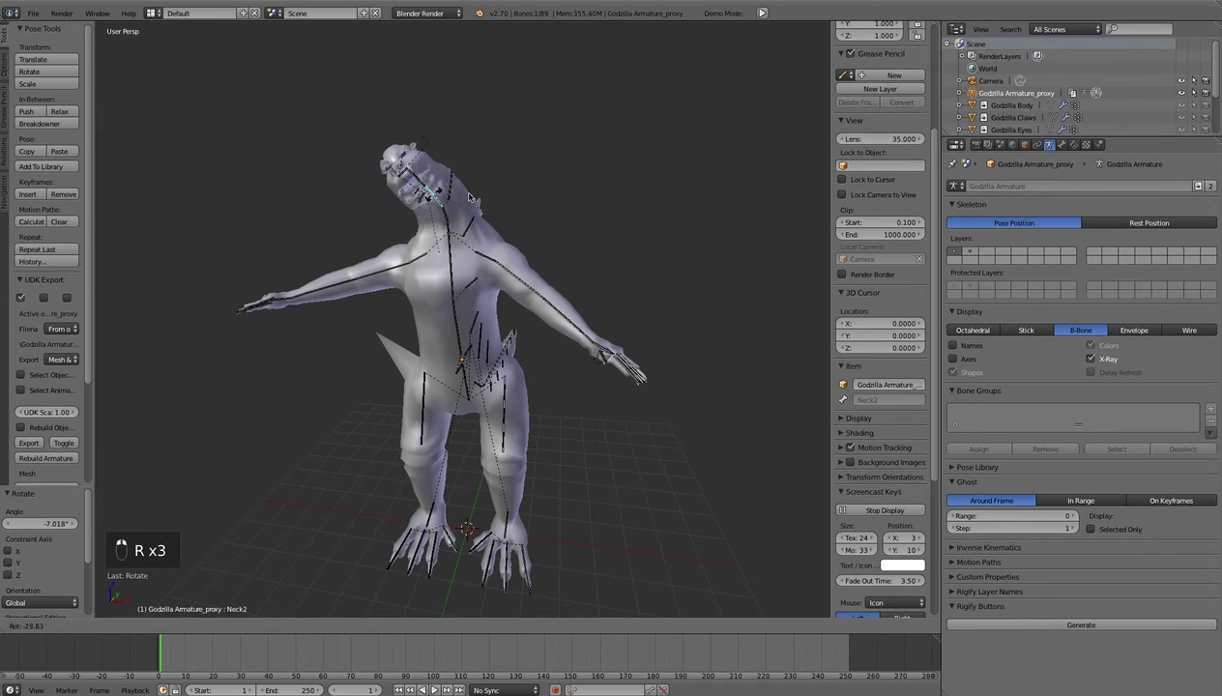
pyautogui.click(437, 194)
pyautogui.rightClick(432, 180)
pyautogui.press('r')
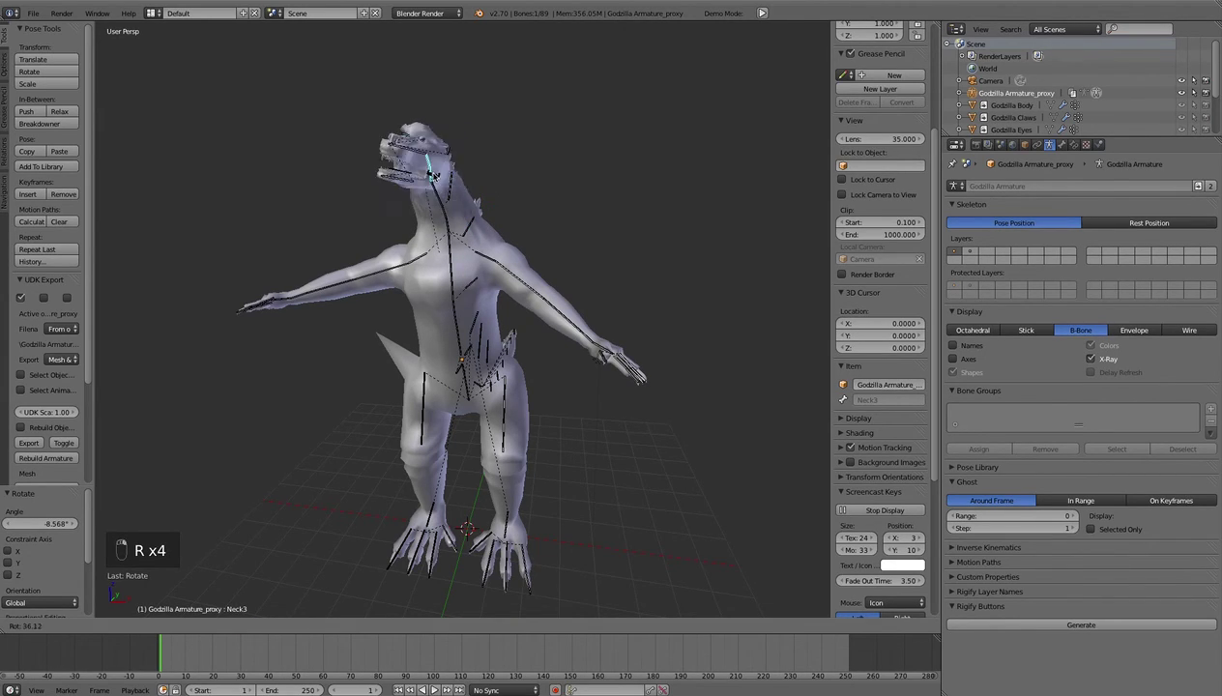
pyautogui.click(431, 180)
pyautogui.rightClick(416, 192)
pyautogui.press('r')
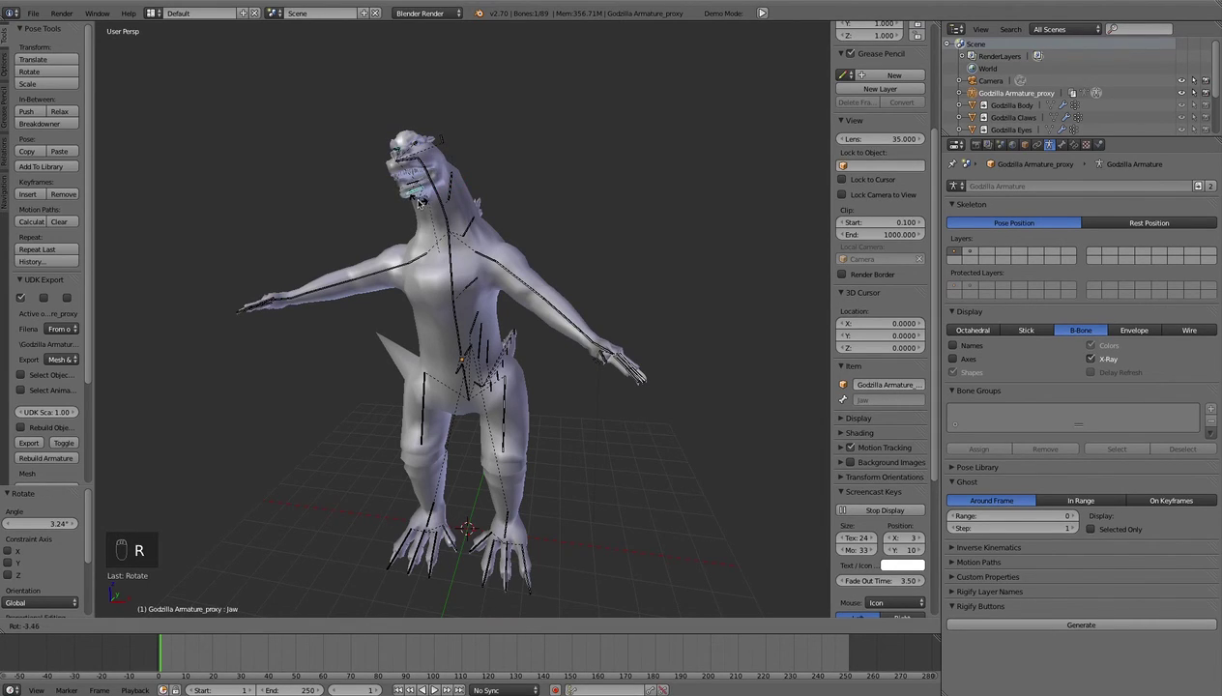
pyautogui.click(416, 200)
# Lower the other arm by rotating Bicep.L about -40 degrees, and rotate Hand.R about 24 degrees
pyautogui.rightClick(410, 266)
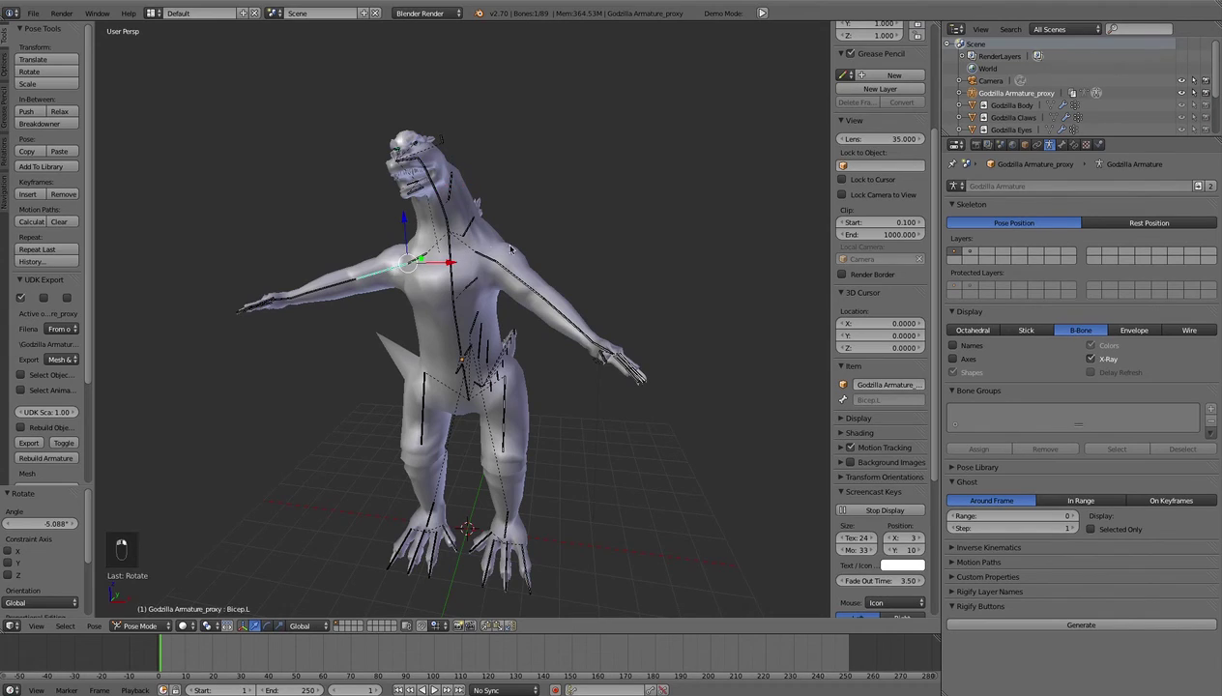
pyautogui.press('r')
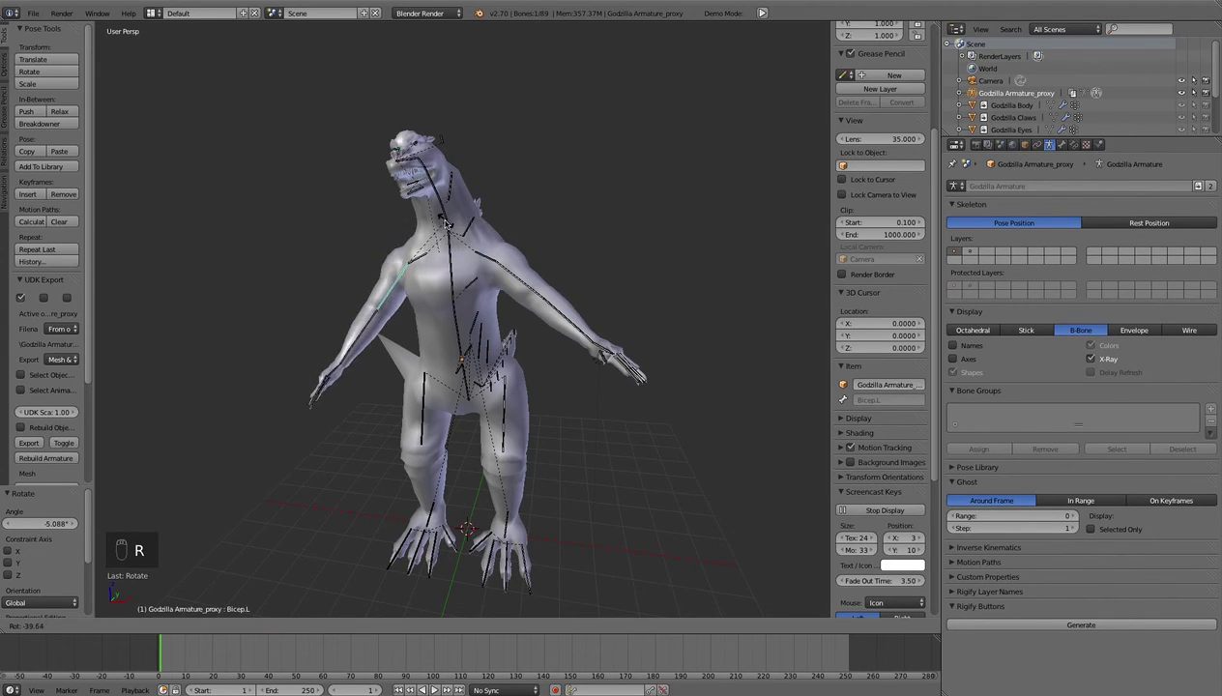
pyautogui.click(445, 294)
pyautogui.rightClick(600, 350)
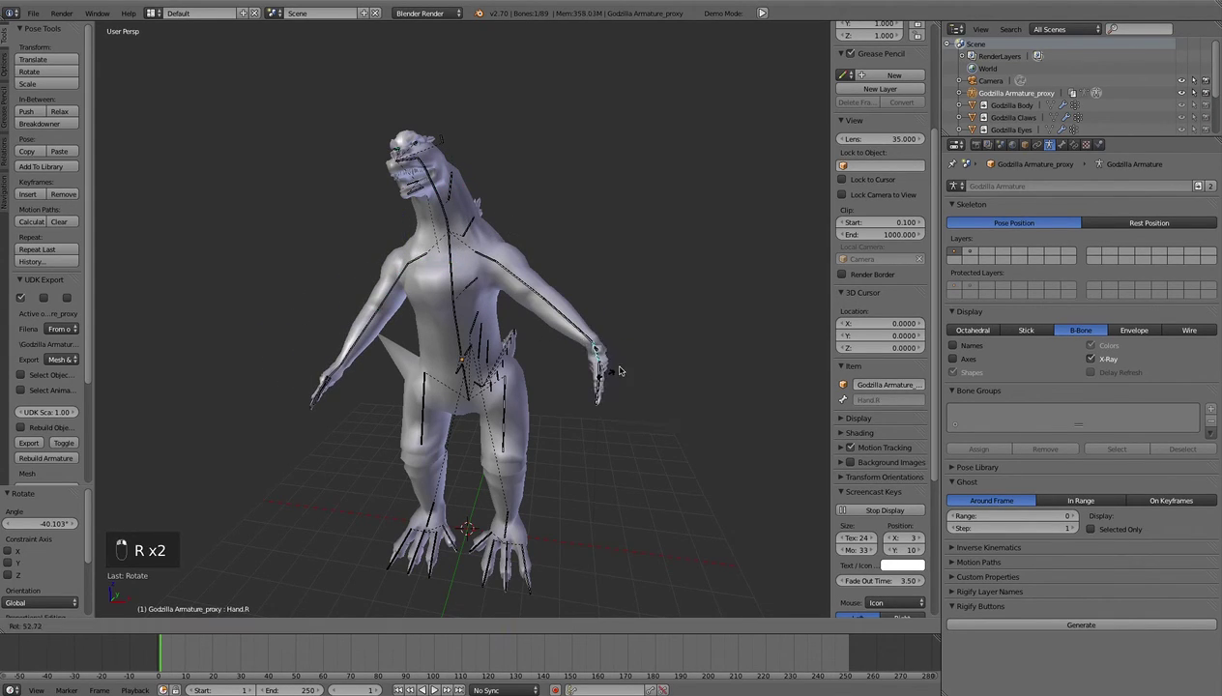
pyautogui.click(630, 365)
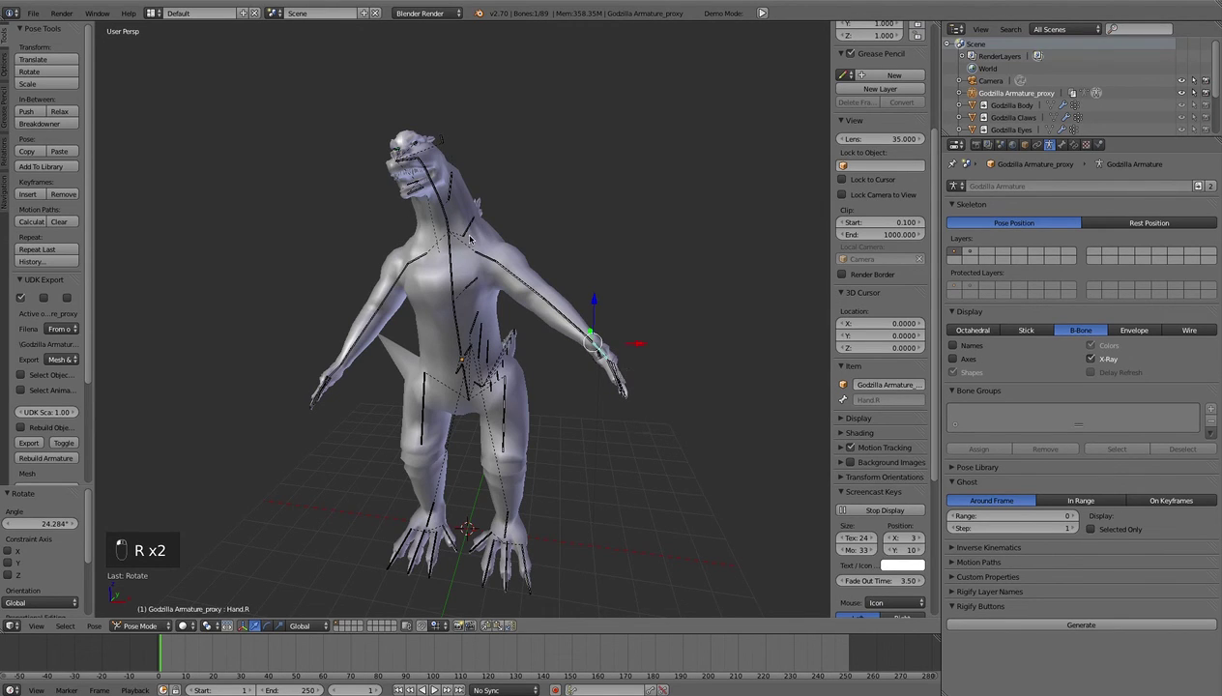
# Examine the posed Godzilla from the side and front, selecting the Thigh.R and Hand.R bones in turn
pyautogui.moveTo(470, 239); pyautogui.dragTo(580, 382, button='middle')
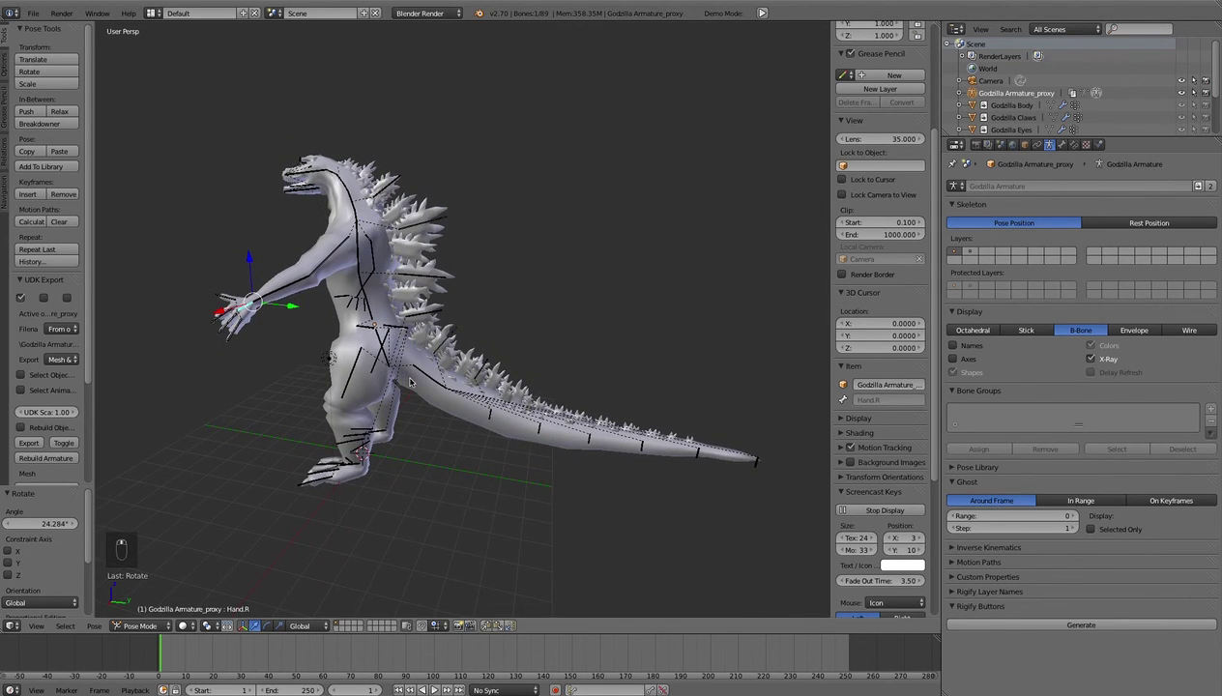
pyautogui.moveTo(410, 382); pyautogui.dragTo(435, 377, button='middle')
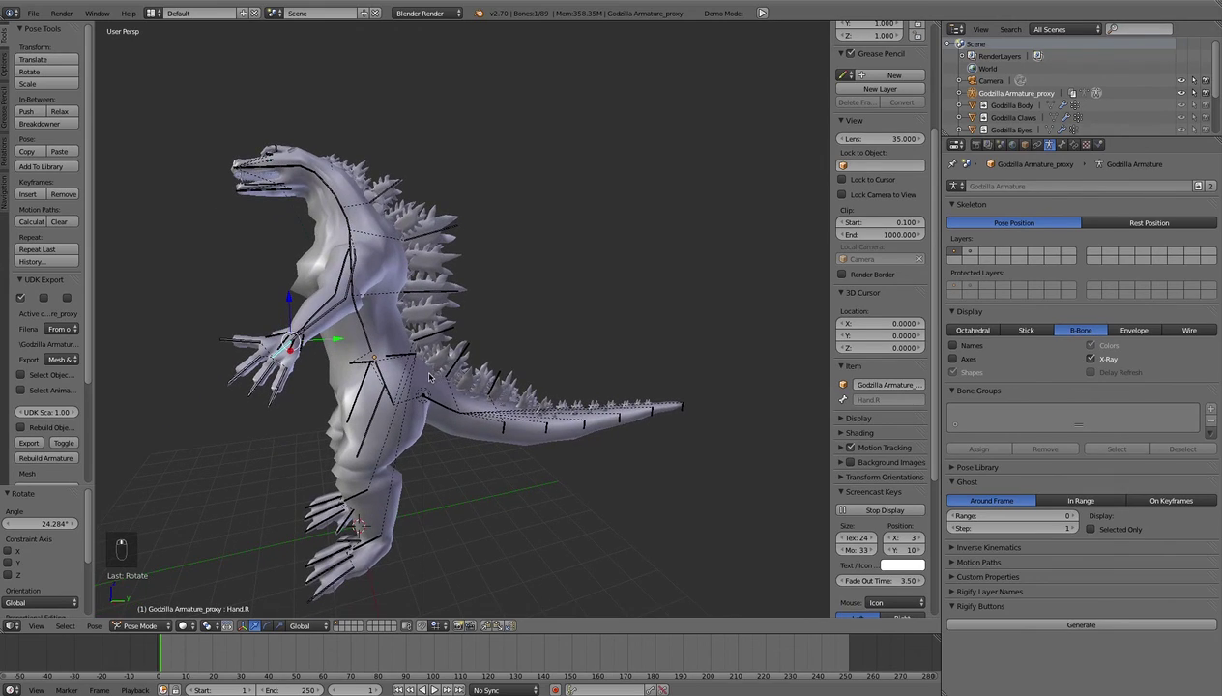
pyautogui.rightClick(372, 424)
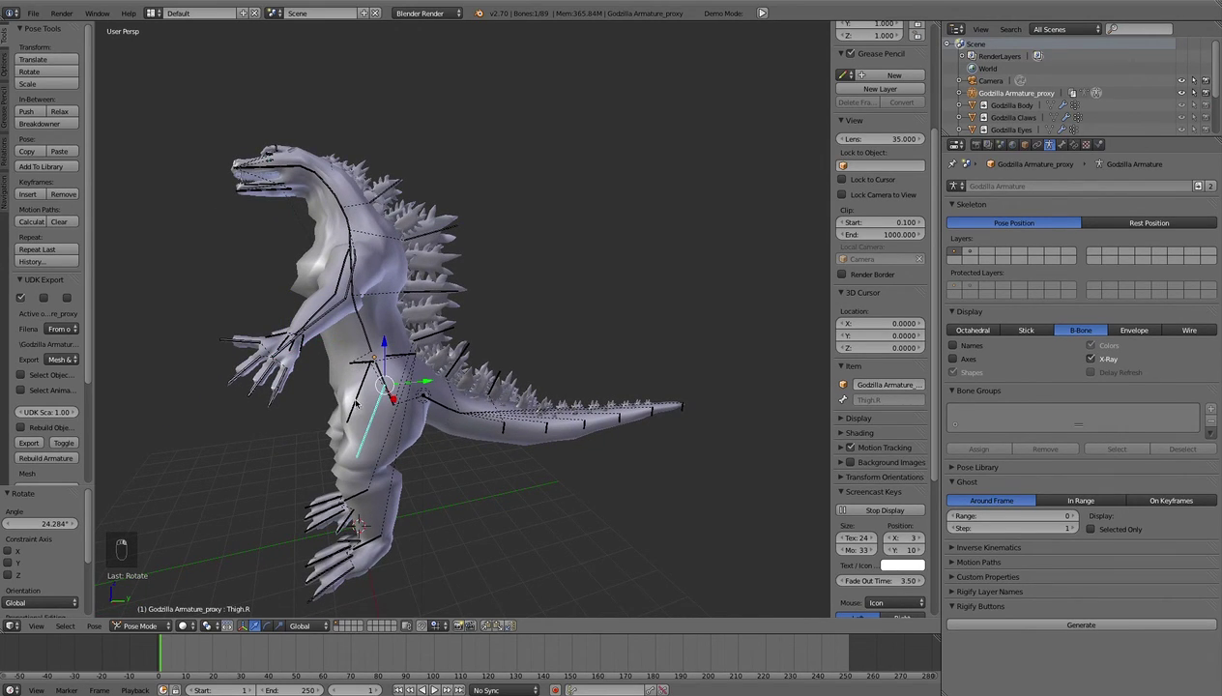
pyautogui.moveTo(406, 411); pyautogui.dragTo(220, 358, button='middle')
pyautogui.rightClick(205, 340)
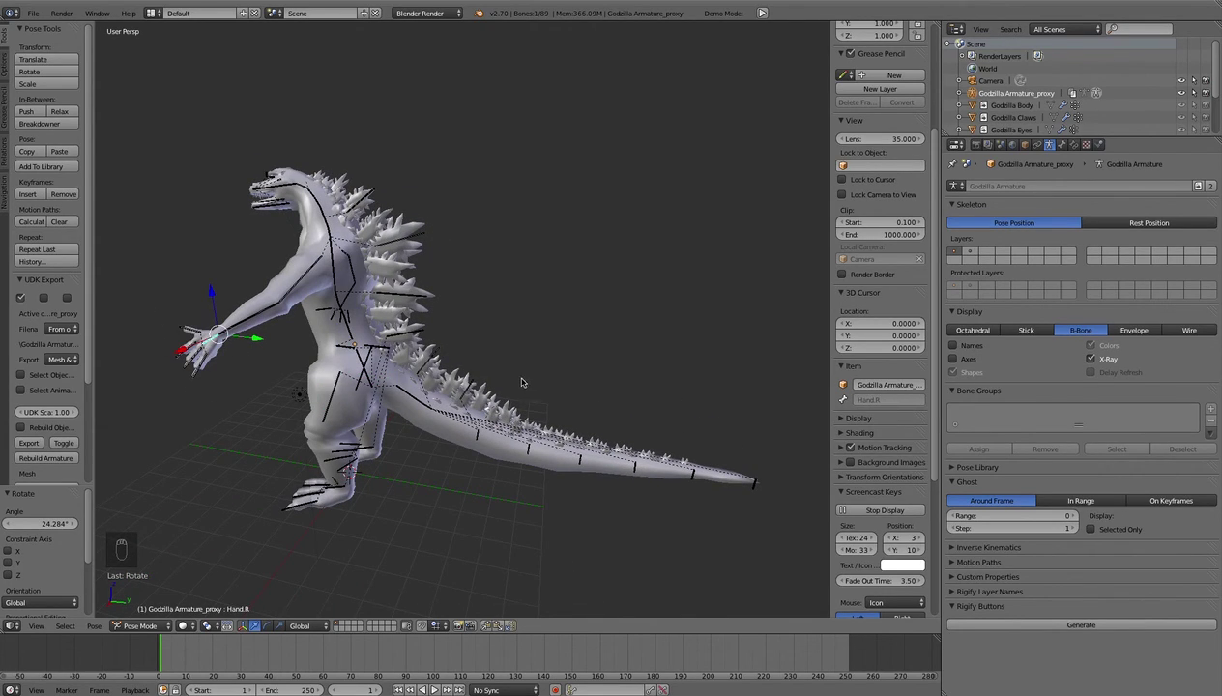
pyautogui.moveTo(335, 353); pyautogui.dragTo(483, 607, button='middle')
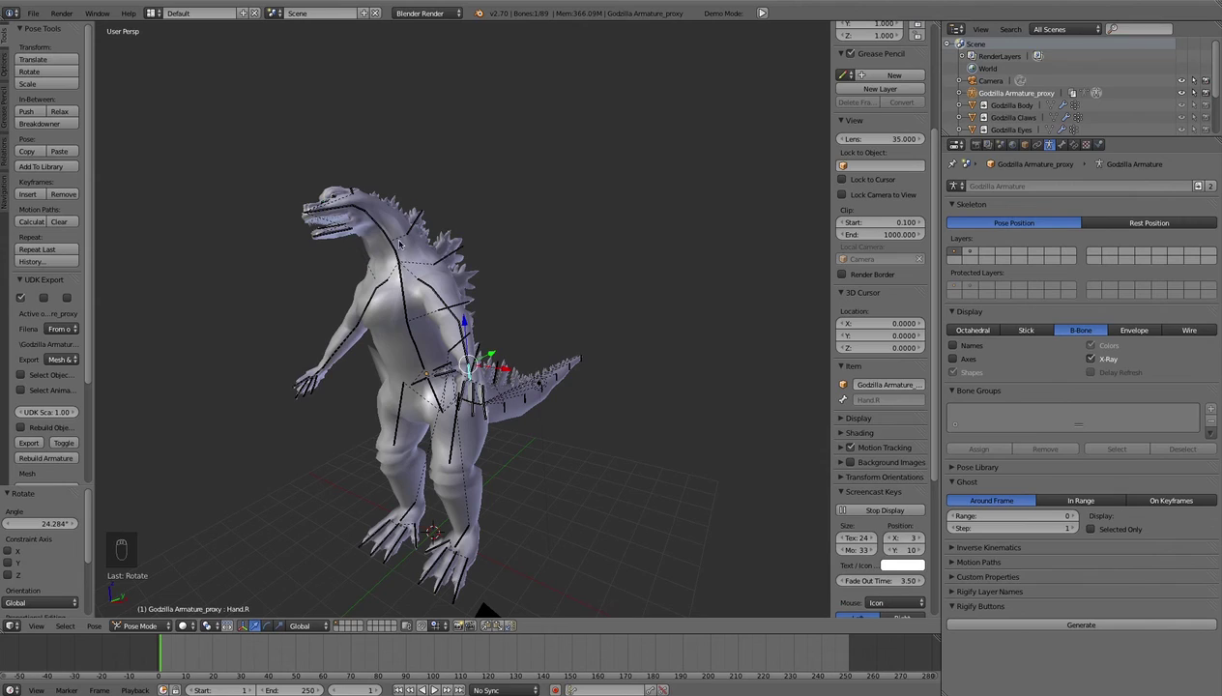
pyautogui.moveTo(375, 272); pyautogui.dragTo(304, 211, button='middle')
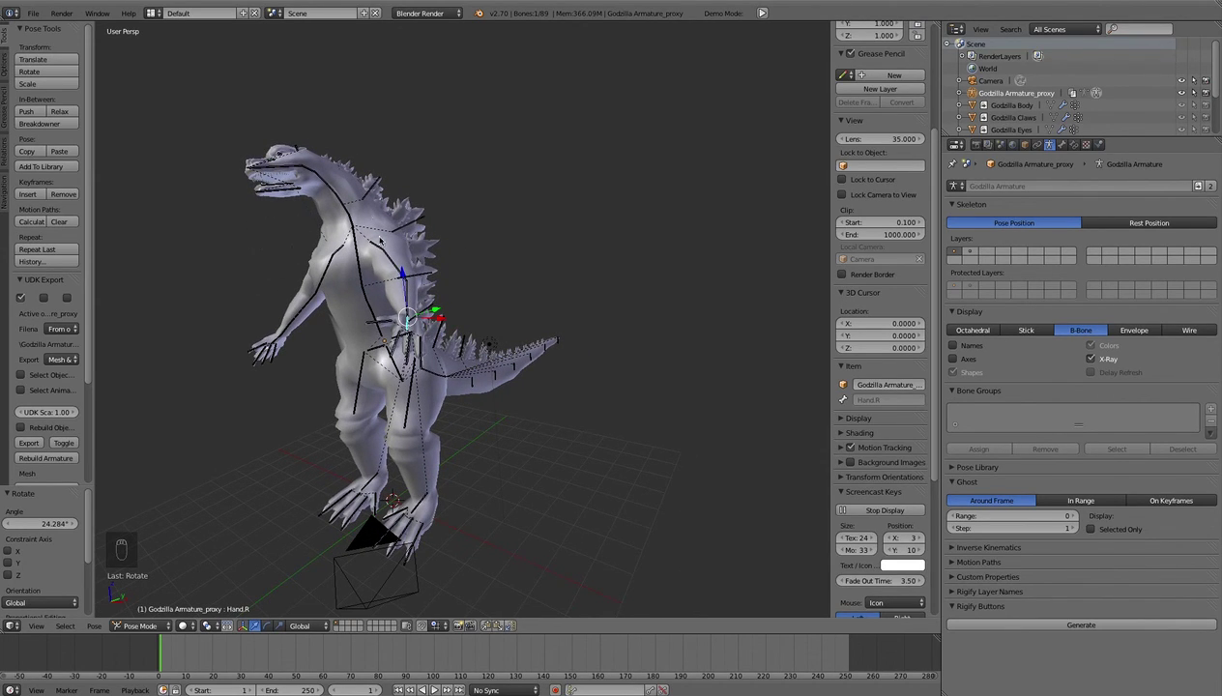
# Move the active bone about 1.9 units along X, and adjust the Hand.R bone of the proxy armature
pyautogui.moveTo(434, 400); pyautogui.dragTo(466, 392, button='middle')
pyautogui.press('g')
pyautogui.click(562, 350)
pyautogui.rightClick(570, 348)
pyautogui.press('g')
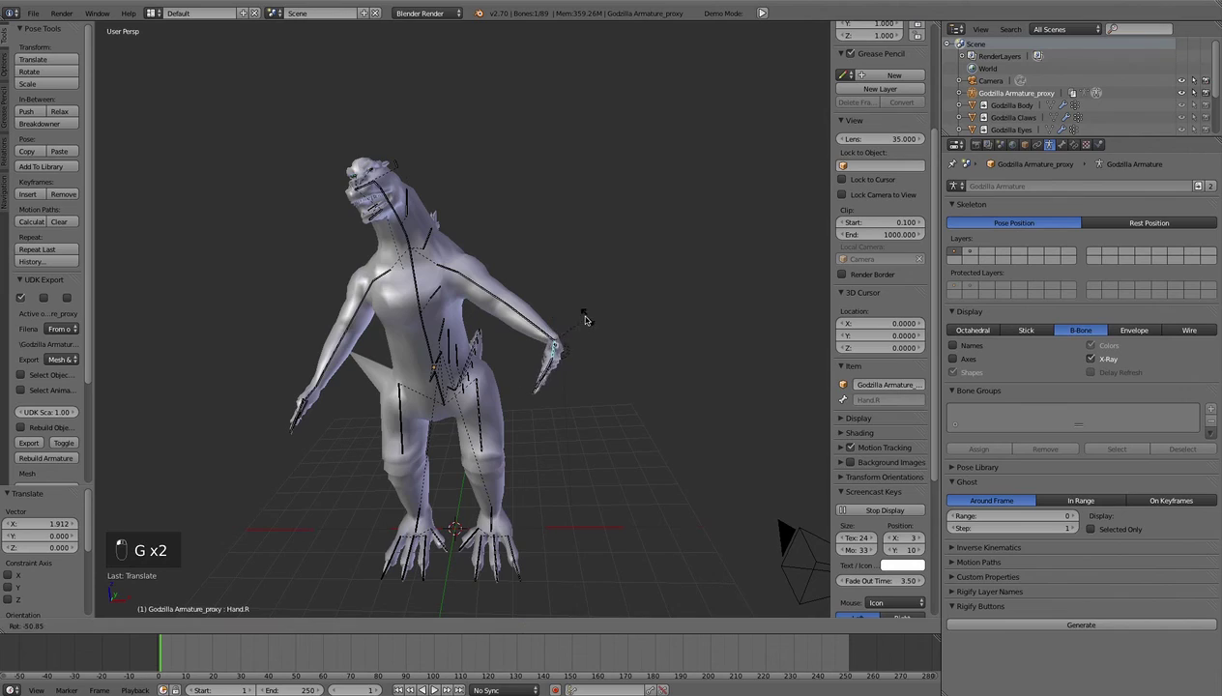
pyautogui.click(555, 336)
# Rotate the upper bone of Godzilla's right arm to bring the arm in front of the body
pyautogui.rightClick(483, 295)
pyautogui.press('r')
pyautogui.click(488, 300)
pyautogui.press('r')
pyautogui.click(426, 313)
# Rotate the left arm bone to bring the arm forward, and rotate Hand.L about -34 degrees
pyautogui.rightClick(340, 348)
pyautogui.press('r')
pyautogui.click(355, 392)
pyautogui.rightClick(345, 401)
pyautogui.press('r')
pyautogui.click(383, 379)
# Lower Godzilla into a crouch by moving the PelvisMover bone about 0.17 in X and -1.14 in Z
pyautogui.moveTo(476, 312); pyautogui.dragTo(507, 313, button='middle')
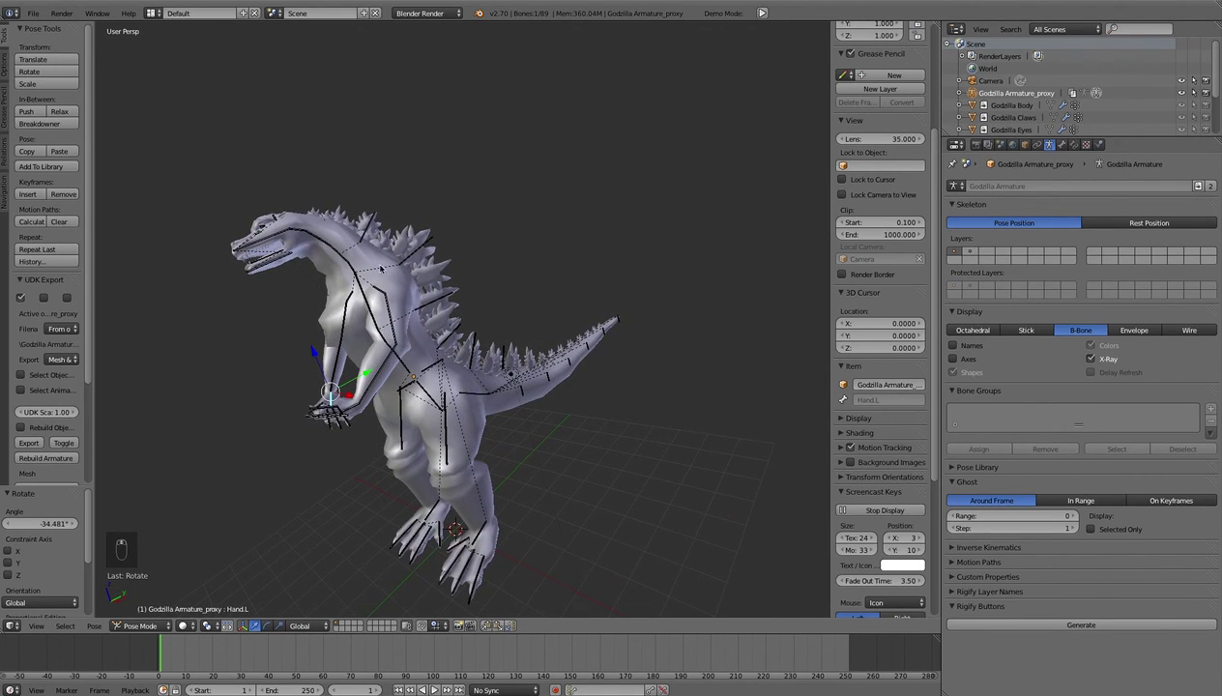
pyautogui.moveTo(417, 284); pyautogui.dragTo(423, 240, button='middle')
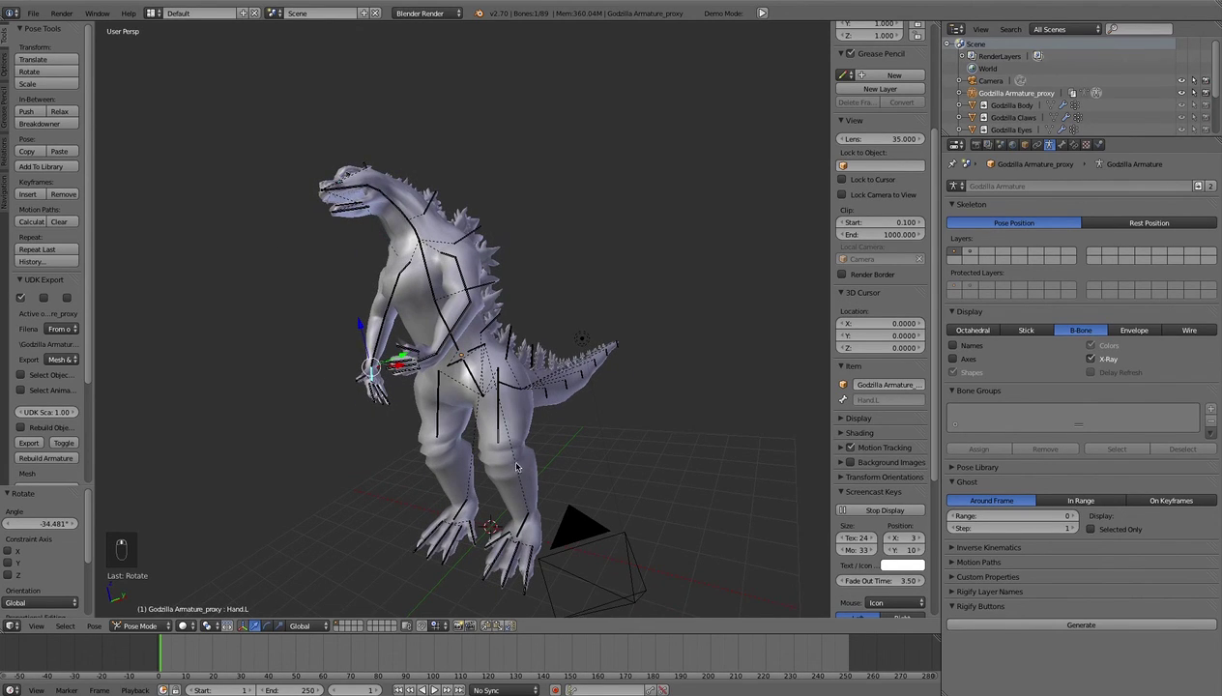
pyautogui.rightClick(459, 364)
pyautogui.press('g')
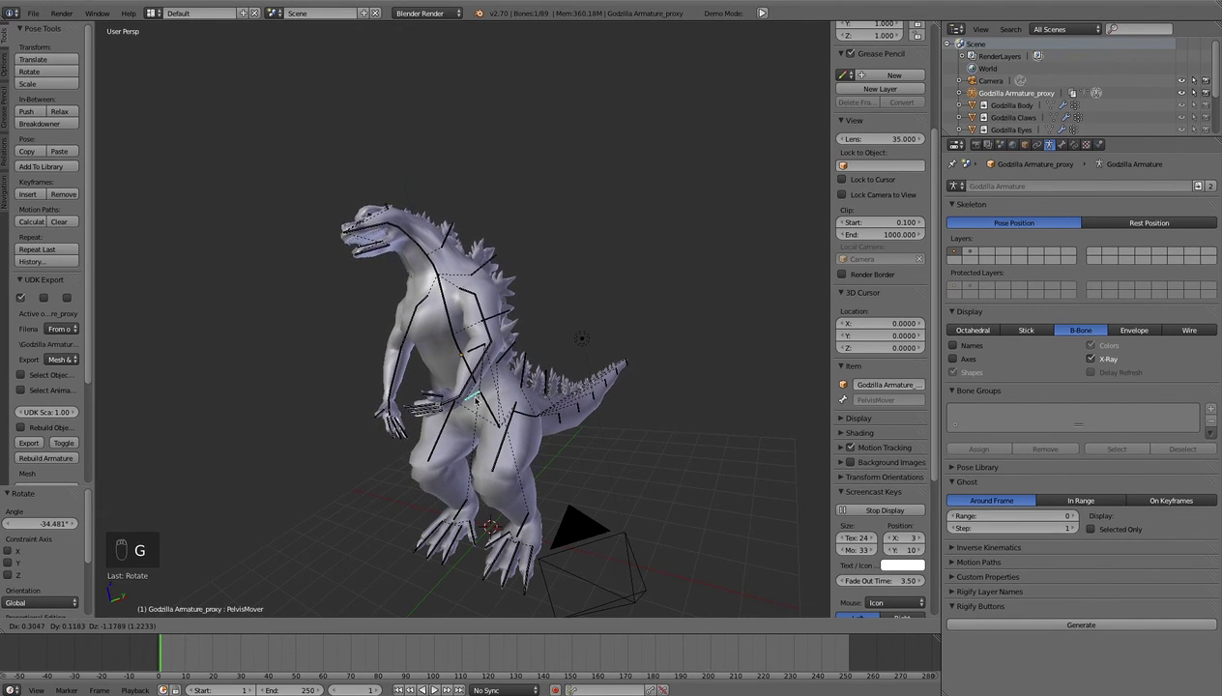
pyautogui.click(474, 399)
pyautogui.moveTo(473, 398); pyautogui.dragTo(449, 428, button='middle')
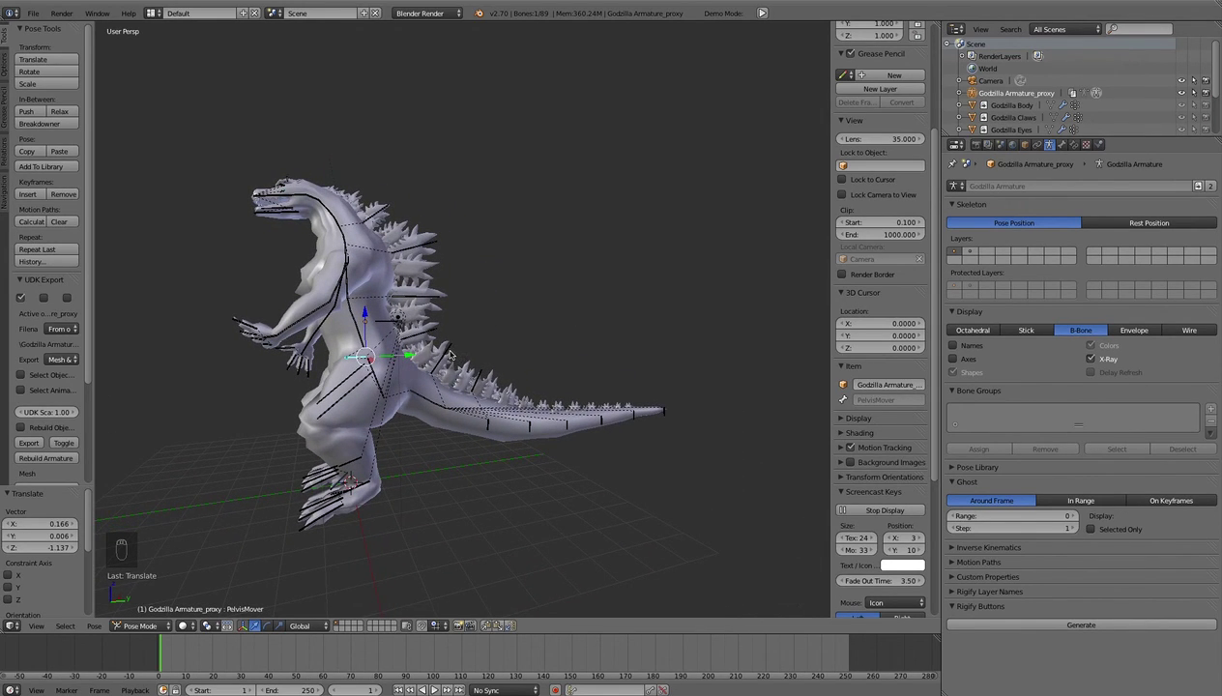
pyautogui.moveTo(392, 355); pyautogui.dragTo(347, 291, button='middle')
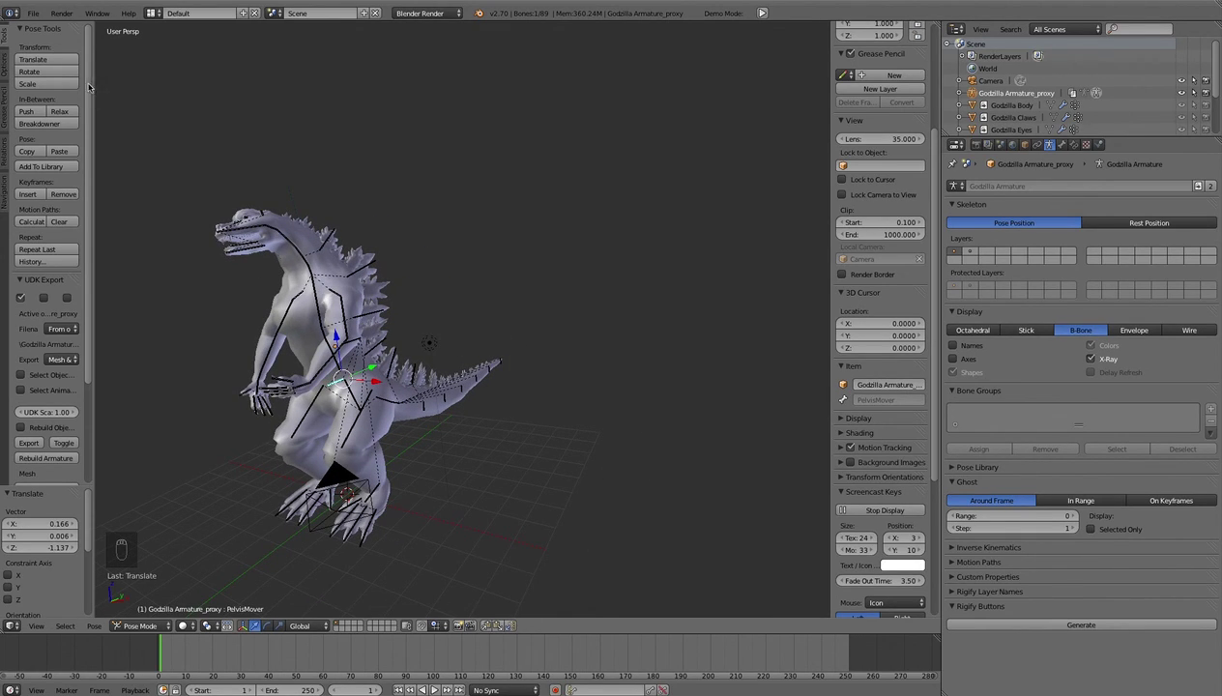
# Link the Godzilla Armature, Body, Claws, Eyes, Fins, Minifins, Teeth and Tongue objects from Godzilla v14.blend again
pyautogui.click(33, 13)
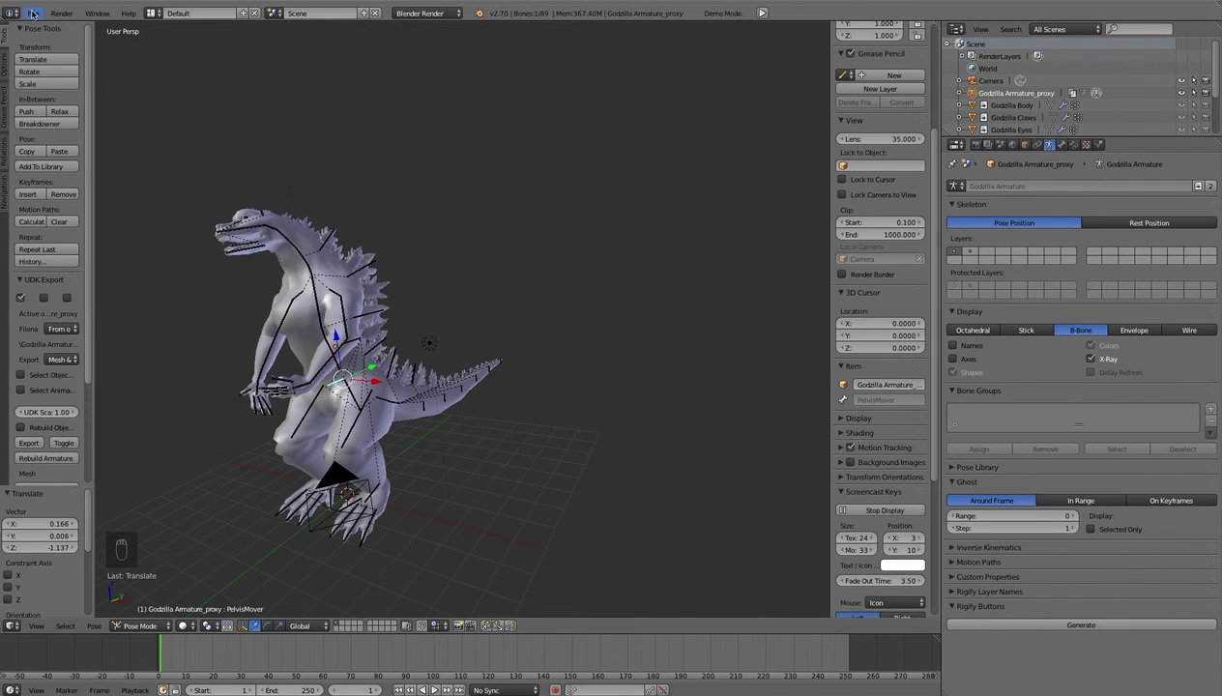
pyautogui.click(32, 12)
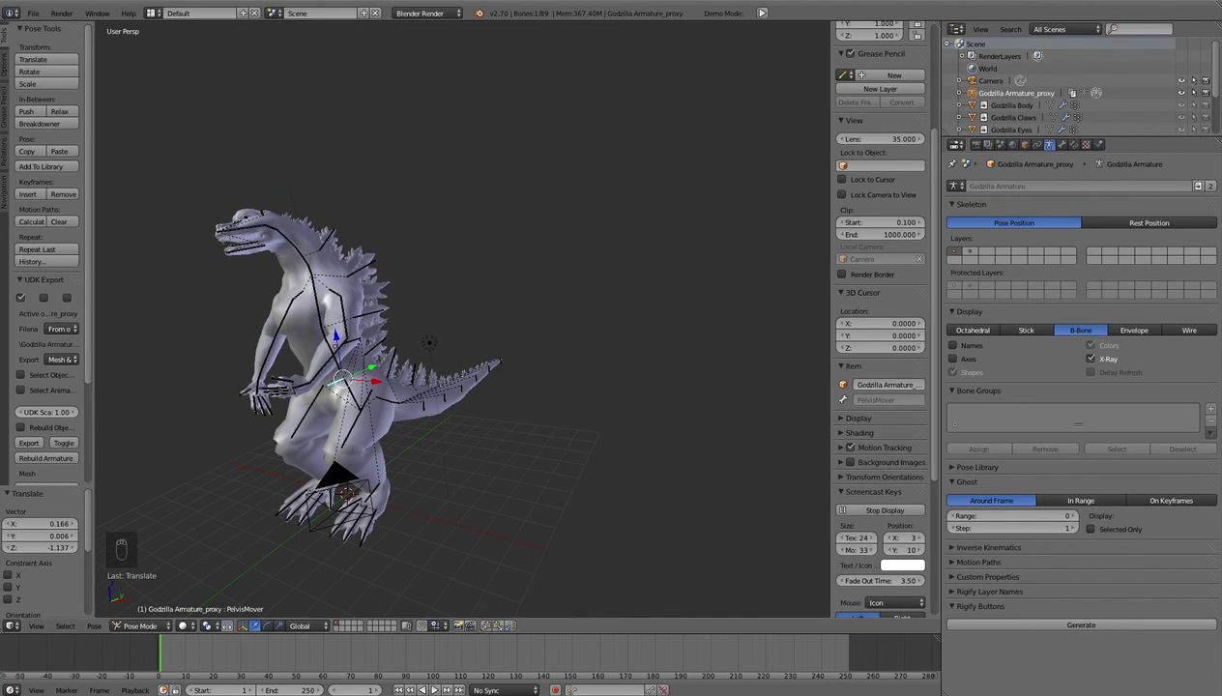
pyautogui.click(33, 13)
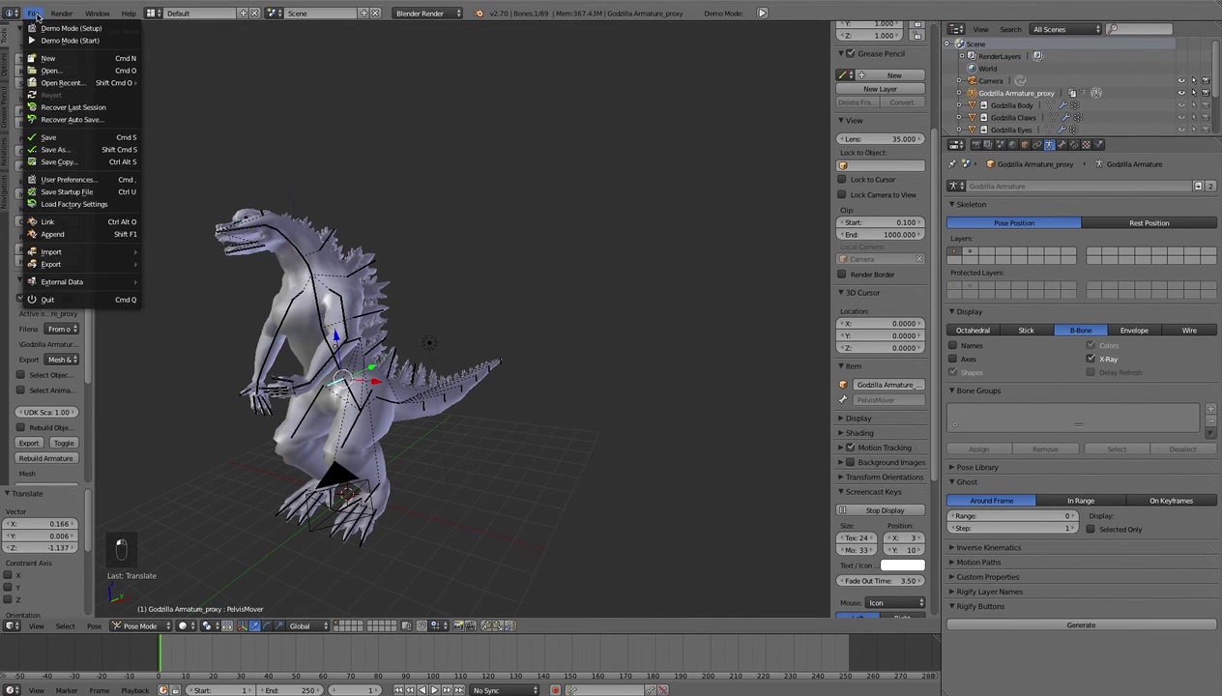
pyautogui.click(80, 225)
pyautogui.moveTo(241, 181); pyautogui.dragTo(155, 268)
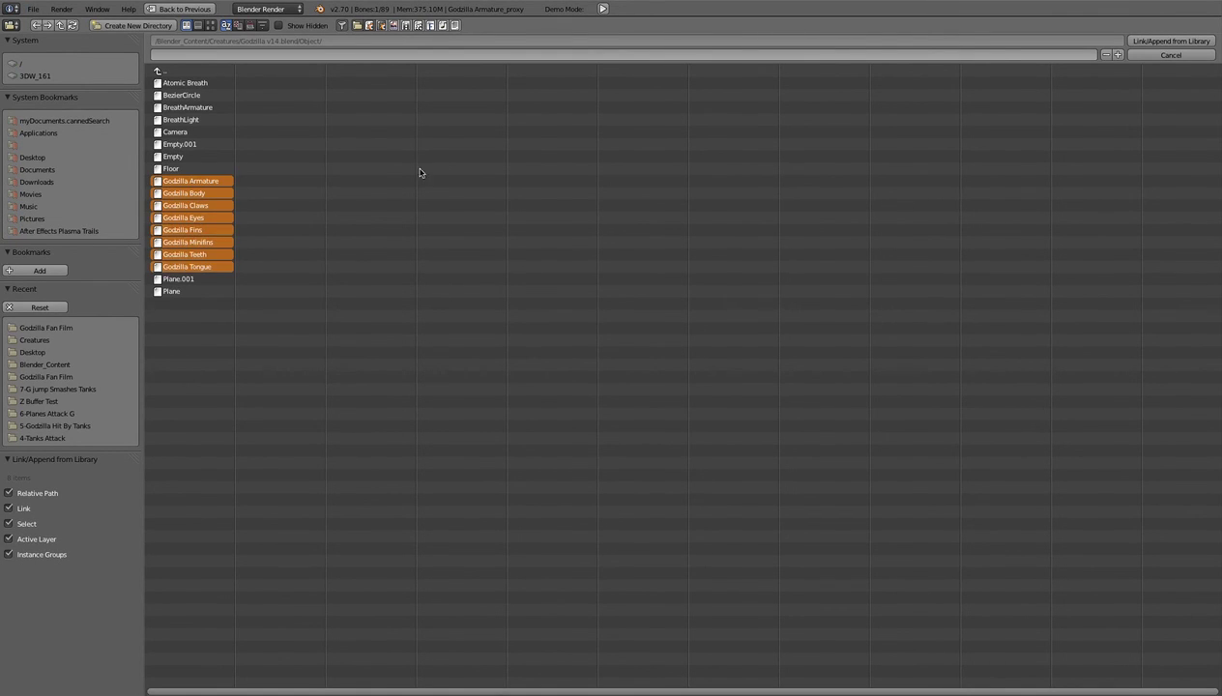
pyautogui.click(1180, 42)
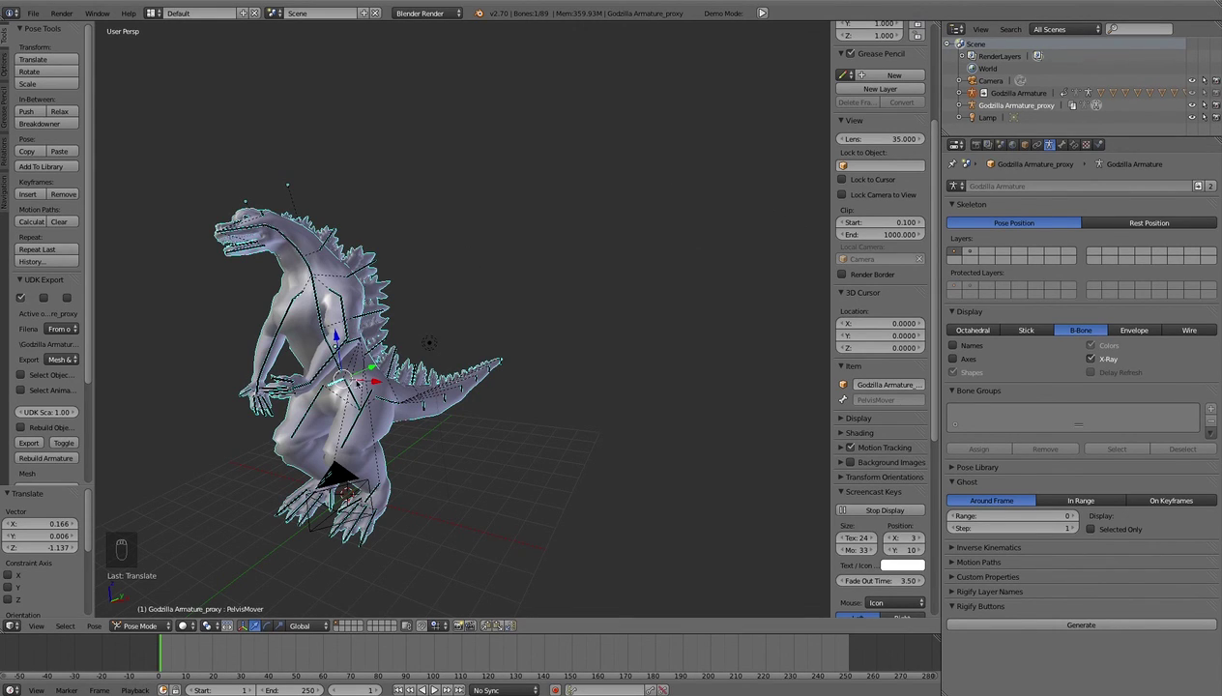
# Move the PelvisMover bone along X, and move the Torso bone about -0.04 along X
pyautogui.press('g')
pyautogui.press('x')
pyautogui.click(338, 307)
pyautogui.rightClick(338, 308)
pyautogui.press('g')
pyautogui.press('x')
pyautogui.click(333, 308)
# Expand the linked armature and its proxy in the outliner to examine the Godzilla parts beneath them
pyautogui.click(959, 106)
pyautogui.click(960, 92)
pyautogui.scroll(-5, 967, 97)
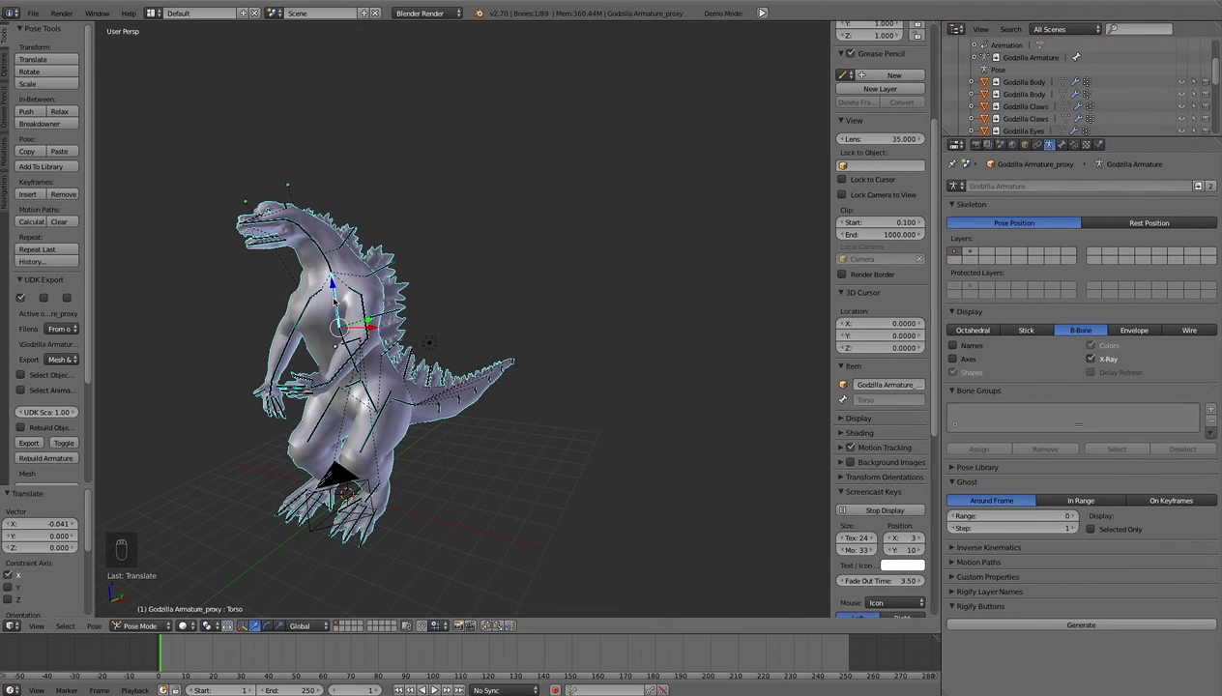
# Return the proxy armature to Object Mode and look over the available object operations
pyautogui.click(145, 625)
pyautogui.click(145, 611)
pyautogui.click(121, 626)
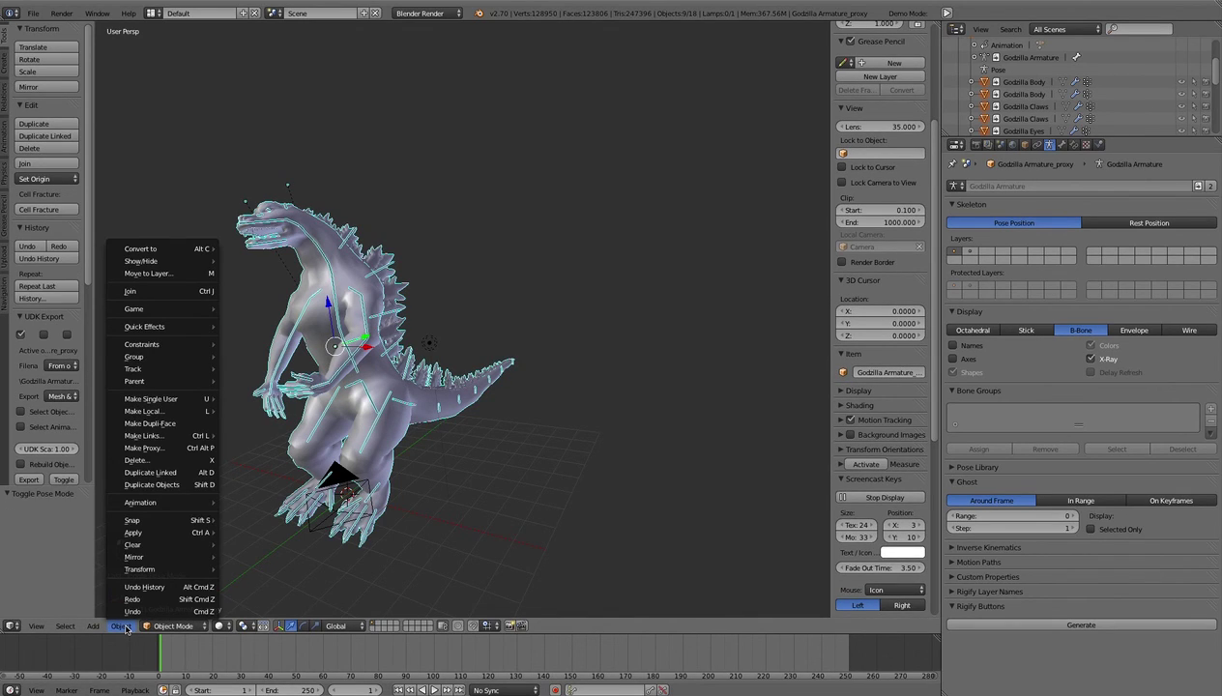
pyautogui.click(297, 486)
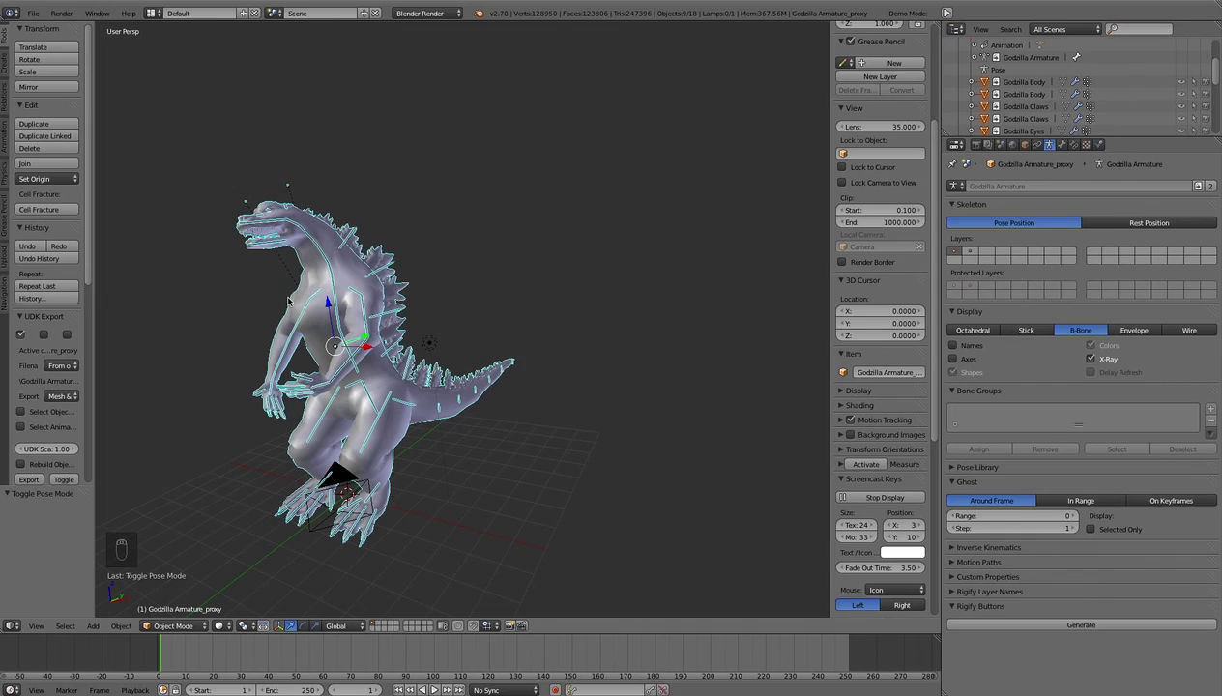
# Make the selected Godzilla objects local with the Selected Objects option, and move them about -0.23 units along X
pyautogui.click(121, 628)
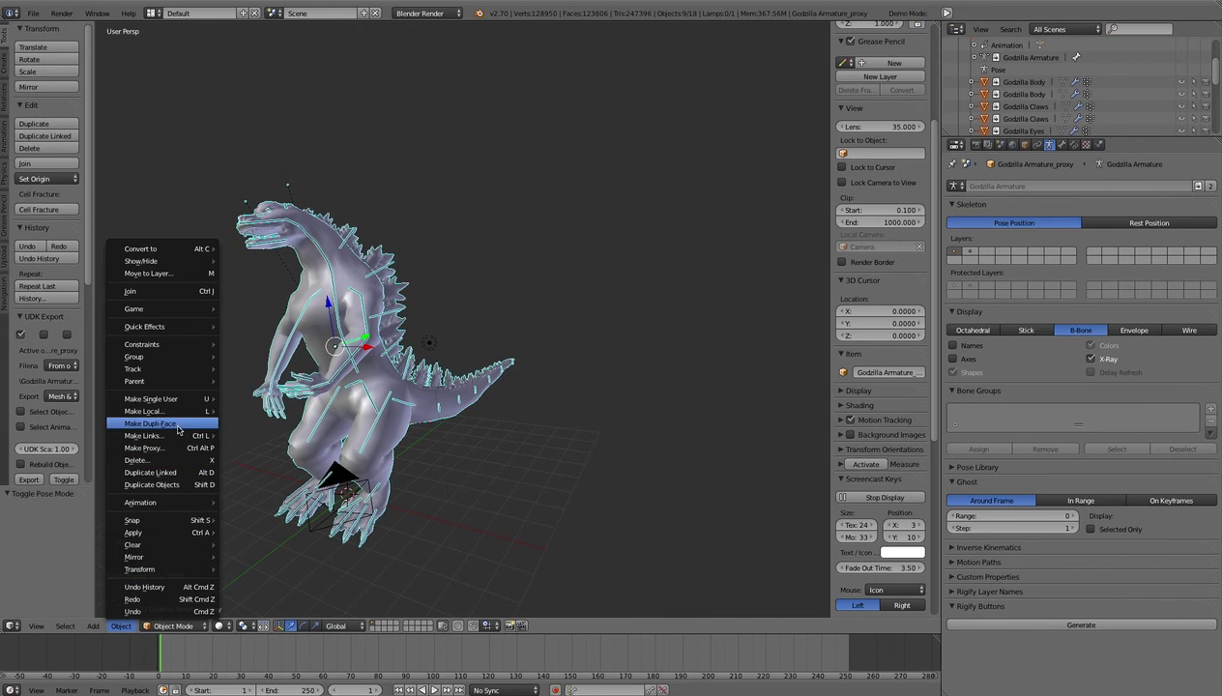
pyautogui.moveTo(177, 411)
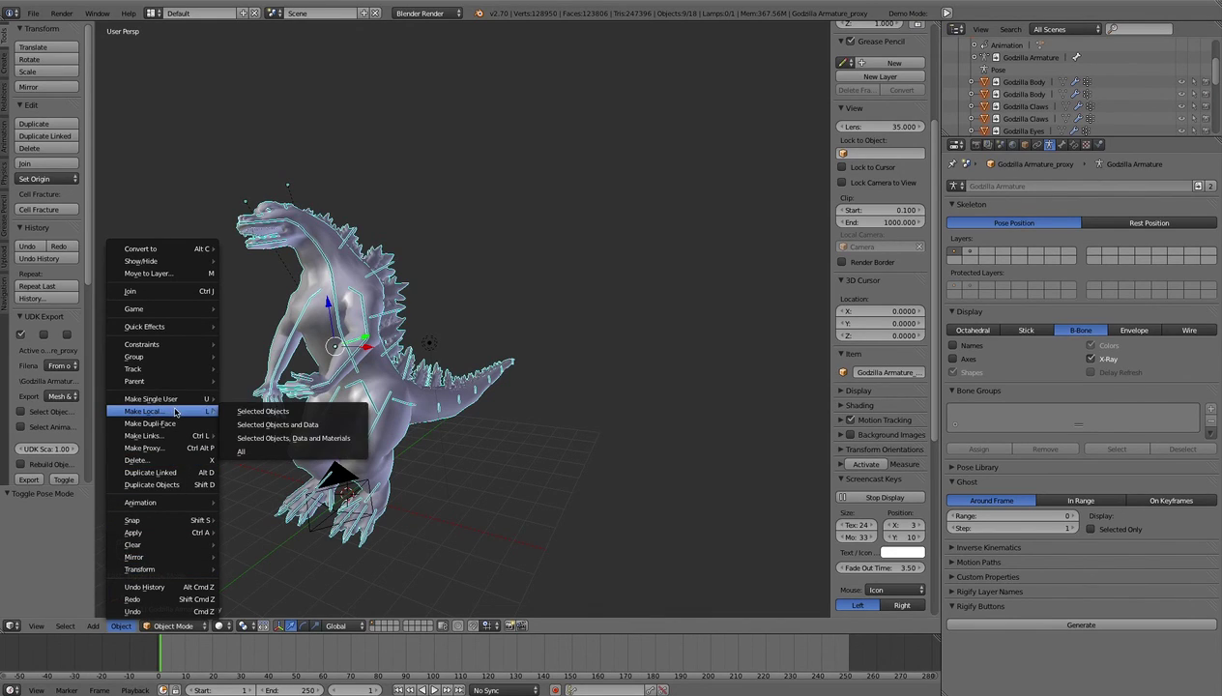
pyautogui.click(267, 412)
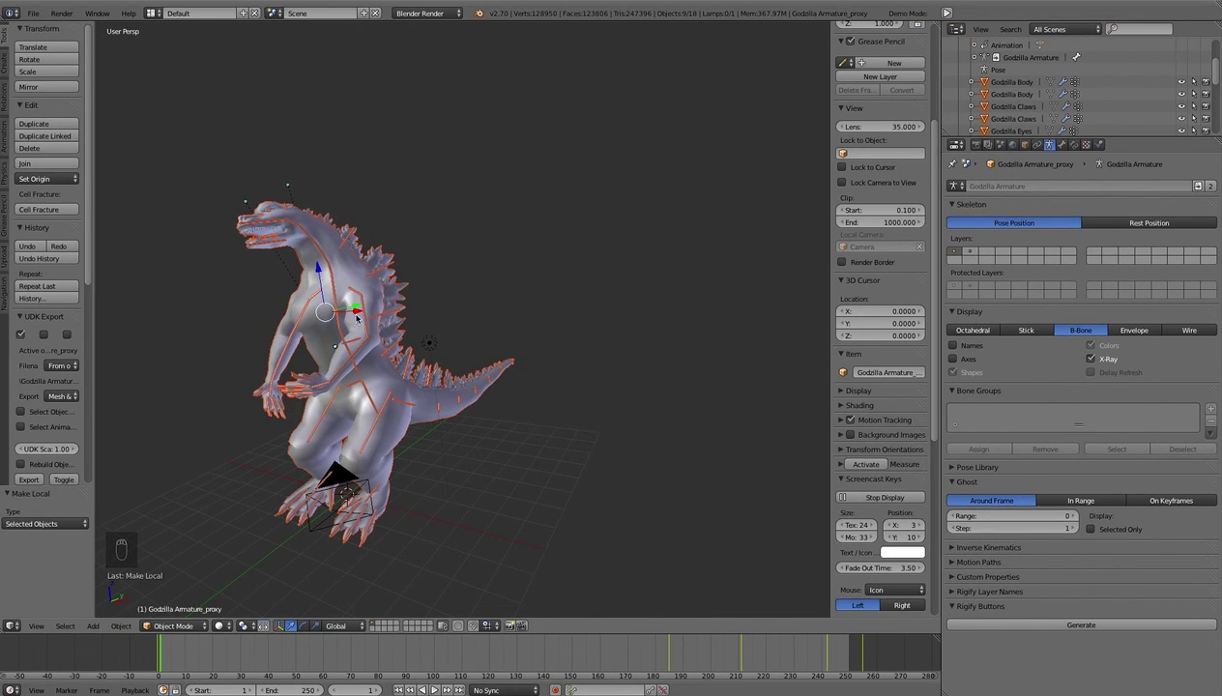
pyautogui.moveTo(356, 315); pyautogui.dragTo(341, 384)
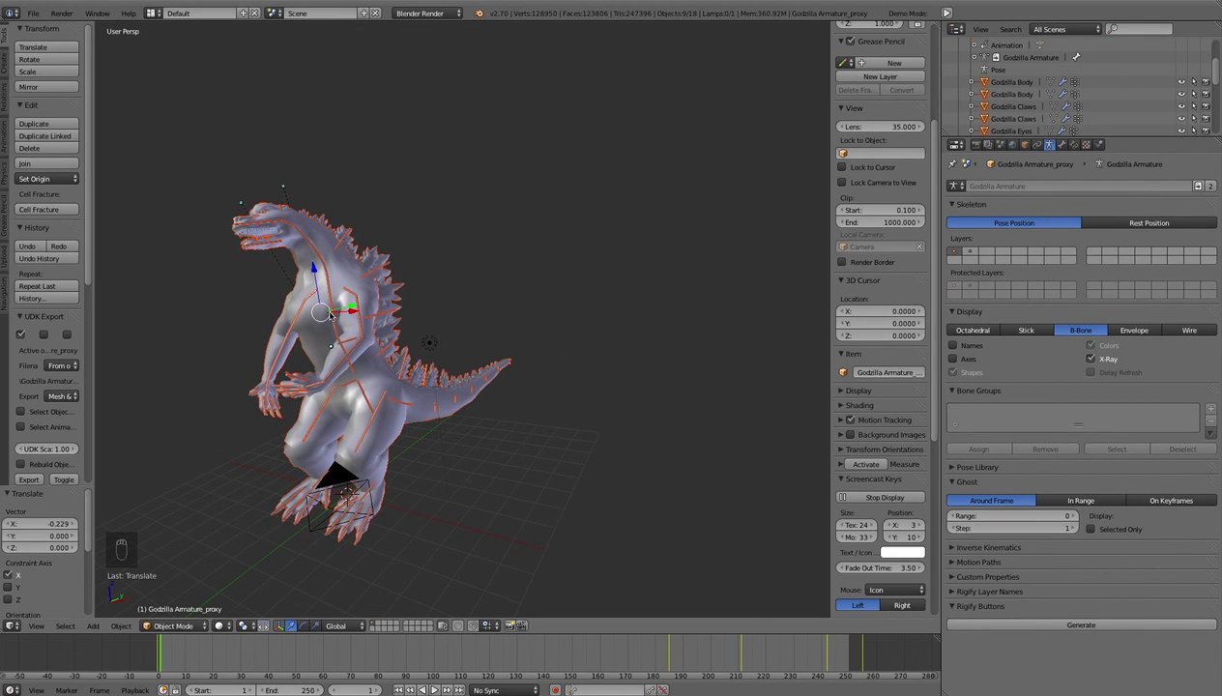
# Make the Godzilla Body local with the Selected Objects and Data option, and test a short move along X, undoing that move
pyautogui.rightClick(283, 276)
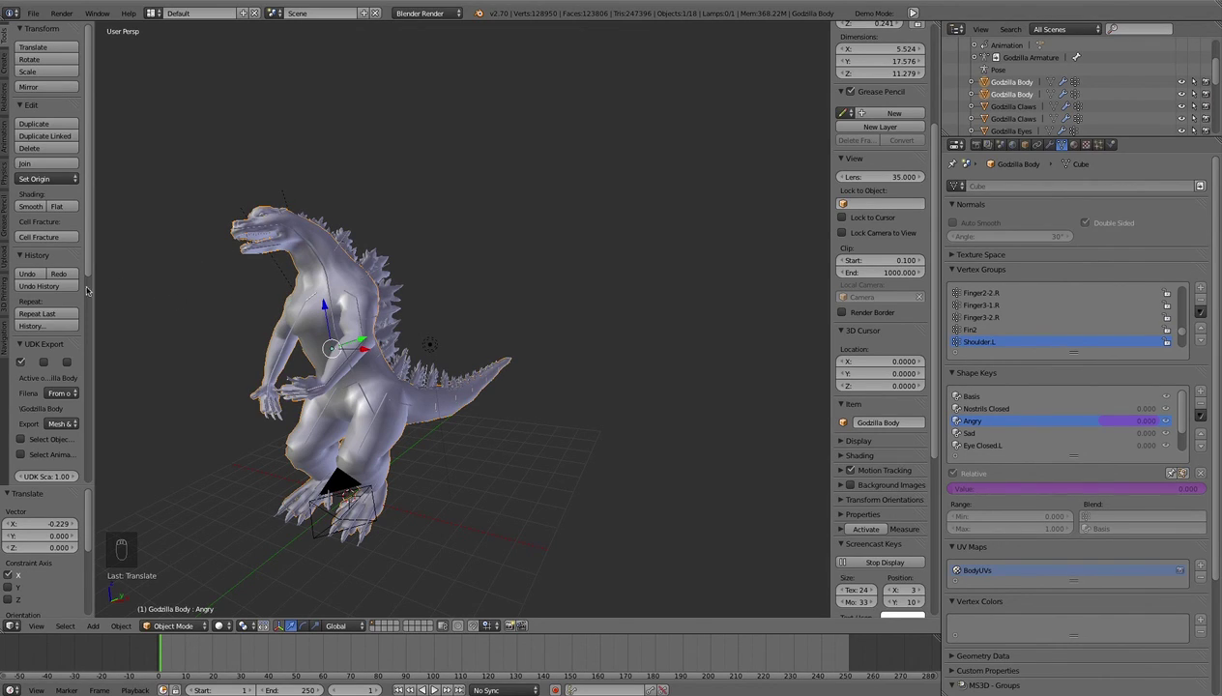
pyautogui.click(121, 625)
pyautogui.moveTo(174, 411)
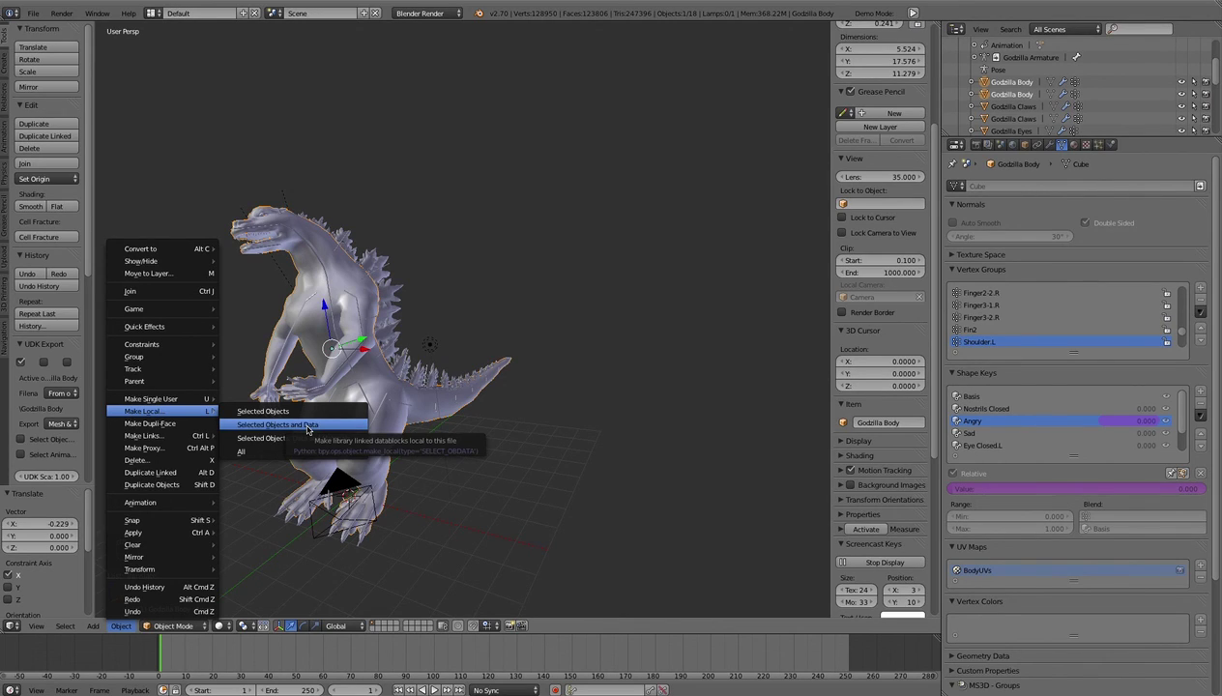
pyautogui.click(307, 428)
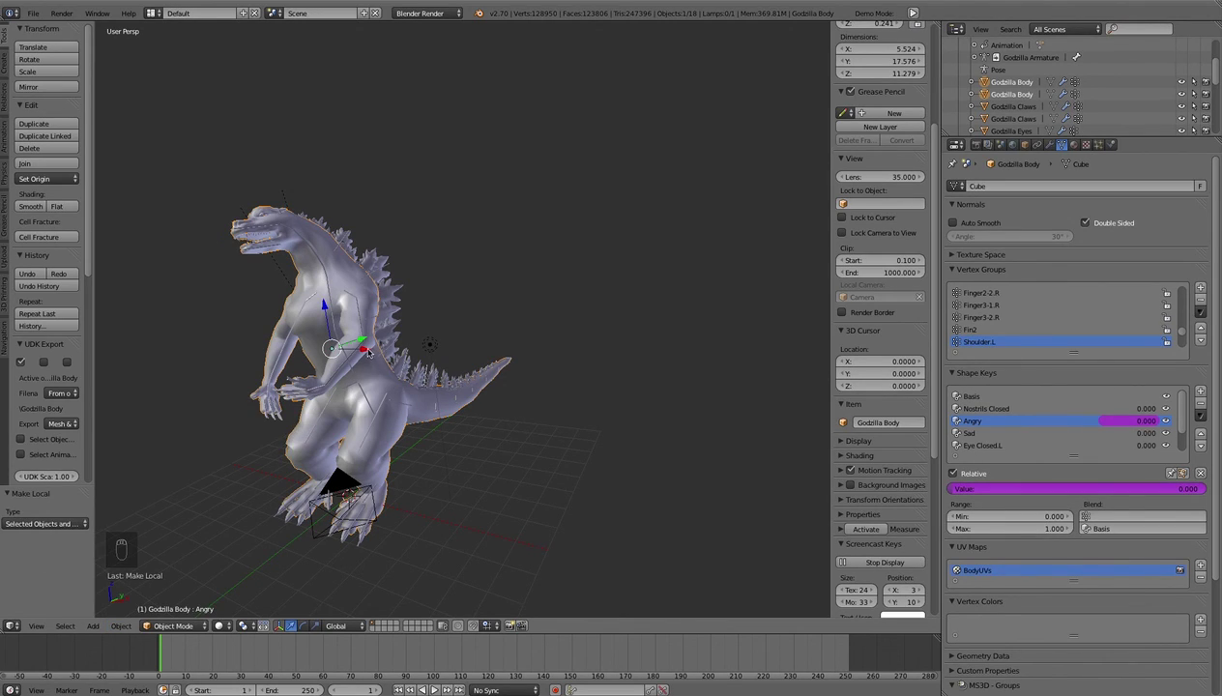
pyautogui.moveTo(368, 353); pyautogui.dragTo(377, 350)
pyautogui.press('super+z')
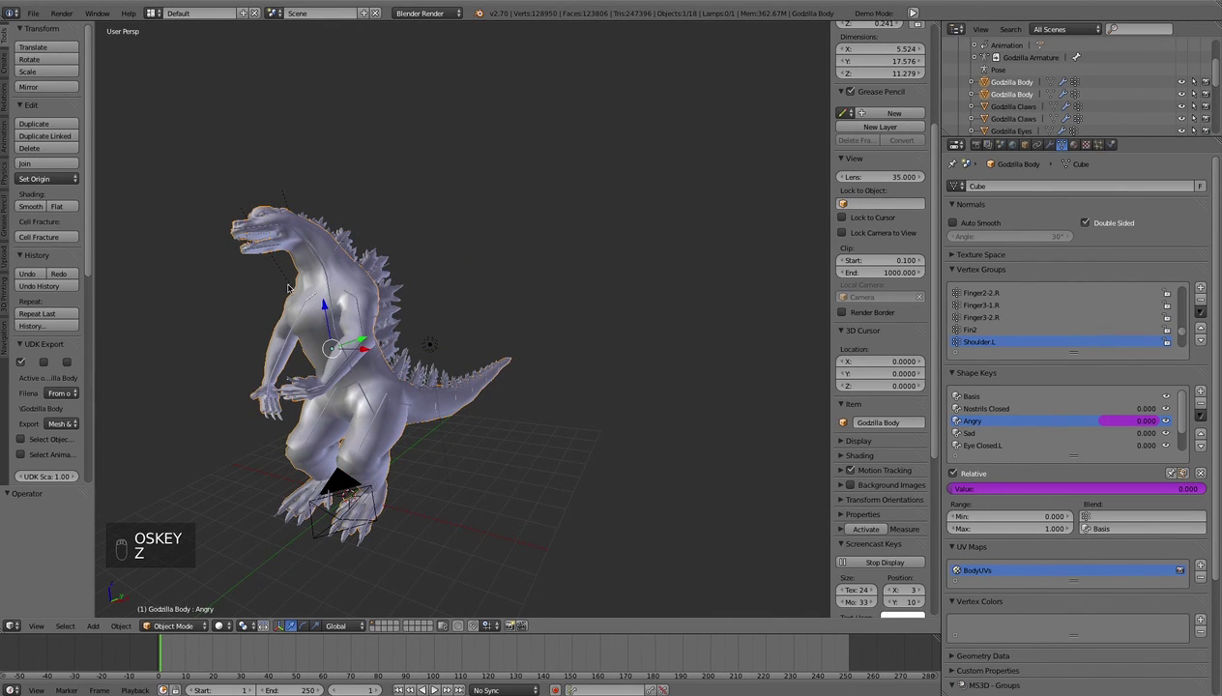
# Open the Godzilla Body in Edit Mode, deselect all its vertices and inspect the mesh
pyautogui.click(193, 625)
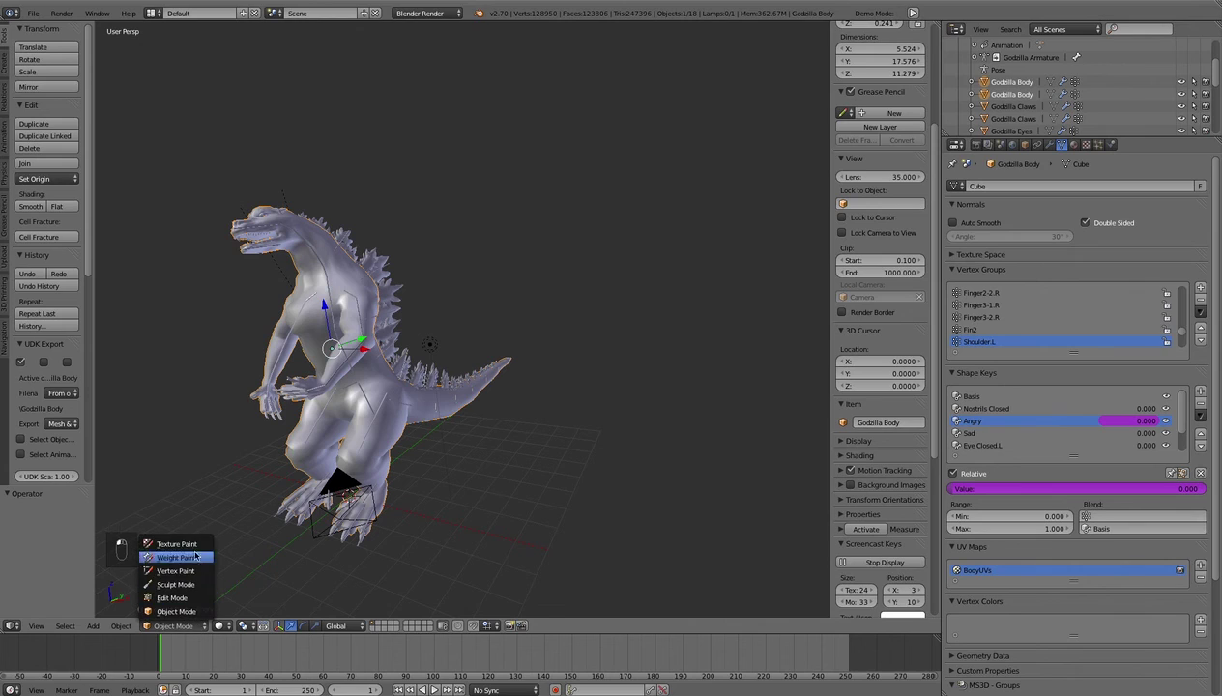
pyautogui.click(188, 600)
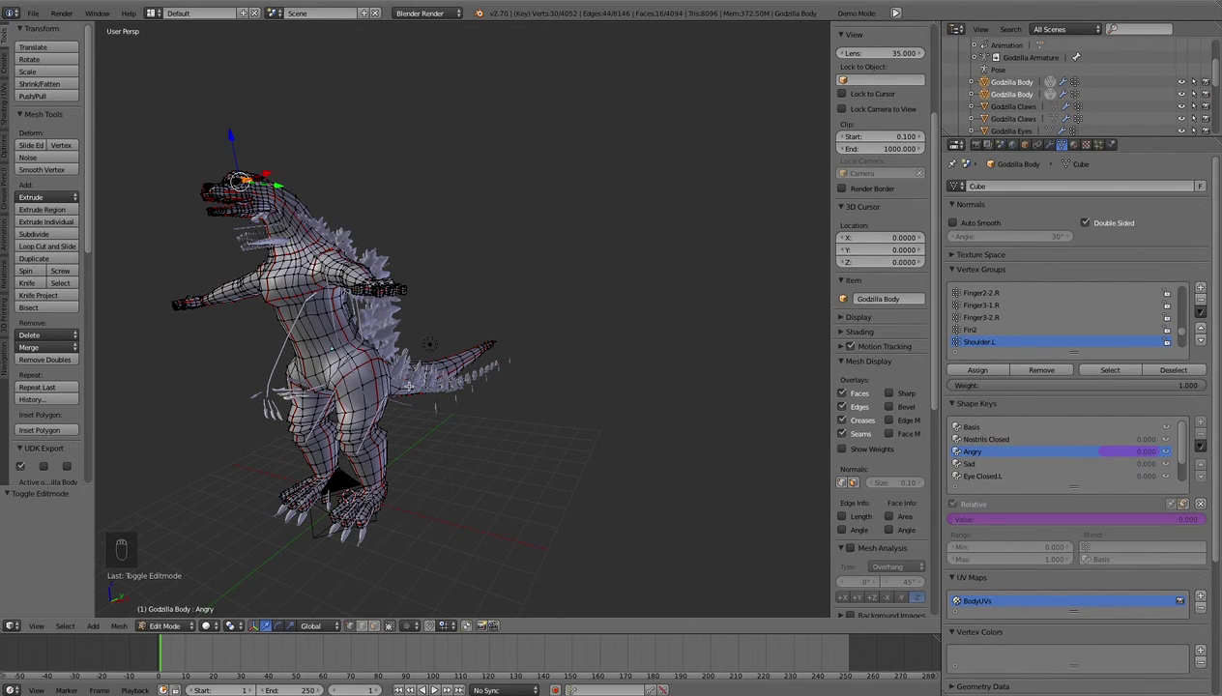
pyautogui.press('a')
pyautogui.moveTo(406, 385); pyautogui.dragTo(398, 306, button='middle')
pyautogui.scroll(3, 448, 292)
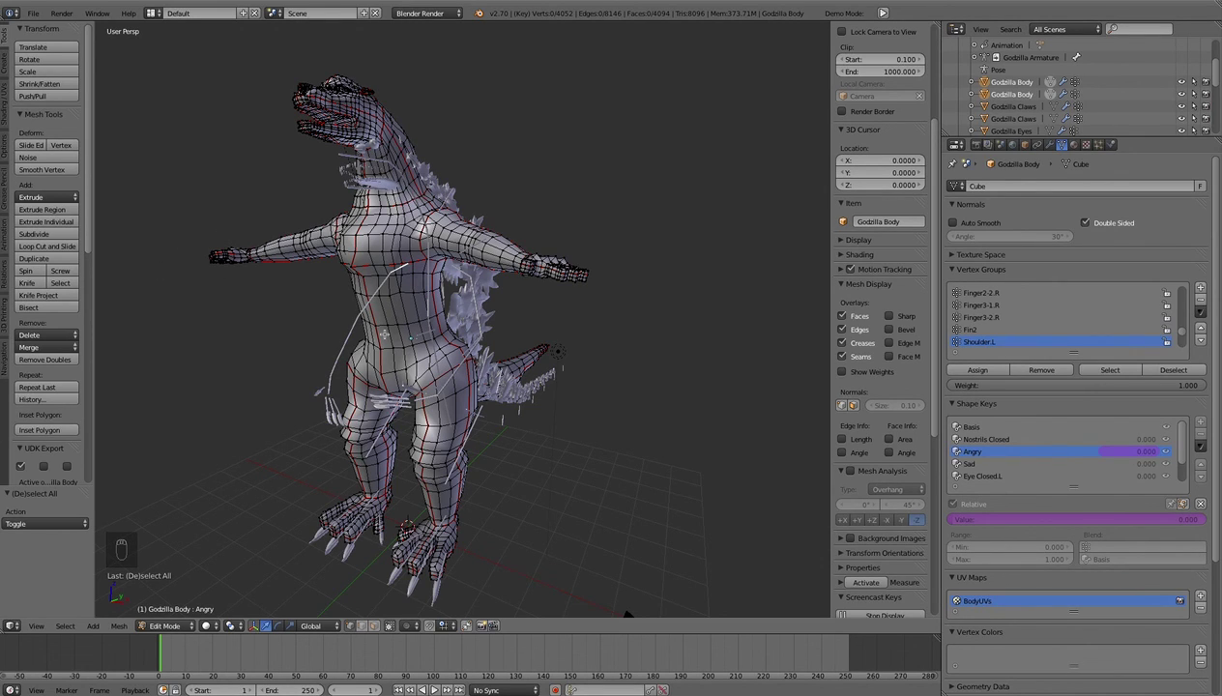
pyautogui.moveTo(416, 343)
pyautogui.mouseDown(button='middle')
pyautogui.moveTo(465, 335)
pyautogui.moveTo(438, 337)
pyautogui.mouseUp(button='middle')
pyautogui.moveTo(327, 278); pyautogui.dragTo(301, 278, button='middle')
# Return the Godzilla Body to Object Mode and look over the posed model
pyautogui.click(34, 13)
pyautogui.press('Escape')
pyautogui.press('Tab')
pyautogui.moveTo(441, 255); pyautogui.dragTo(444, 273, button='middle')
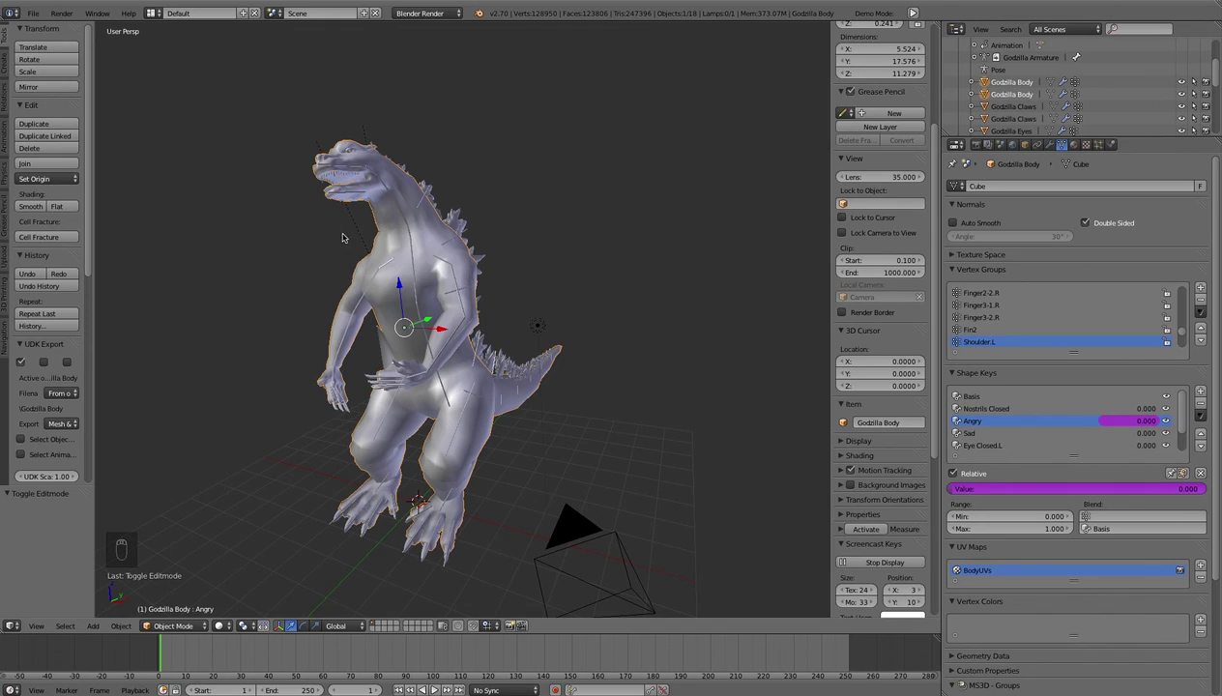
pyautogui.moveTo(449, 248); pyautogui.dragTo(463, 246, button='middle')
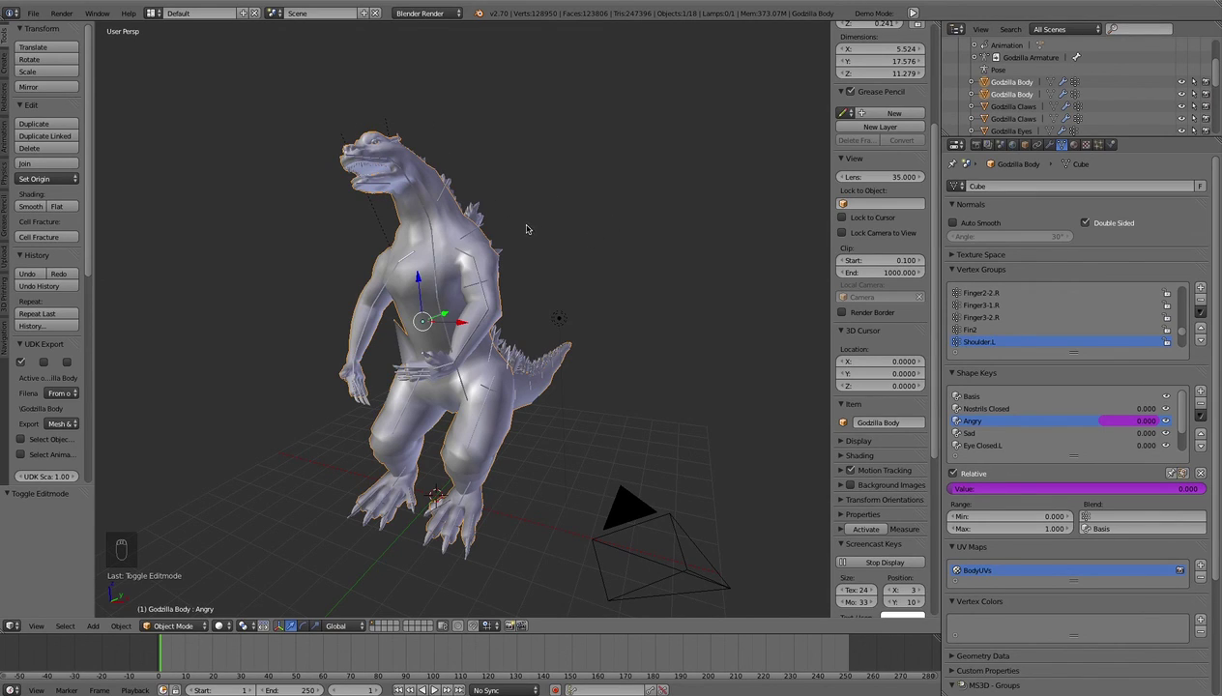
pyautogui.moveTo(525, 229); pyautogui.dragTo(489, 214, button='middle')
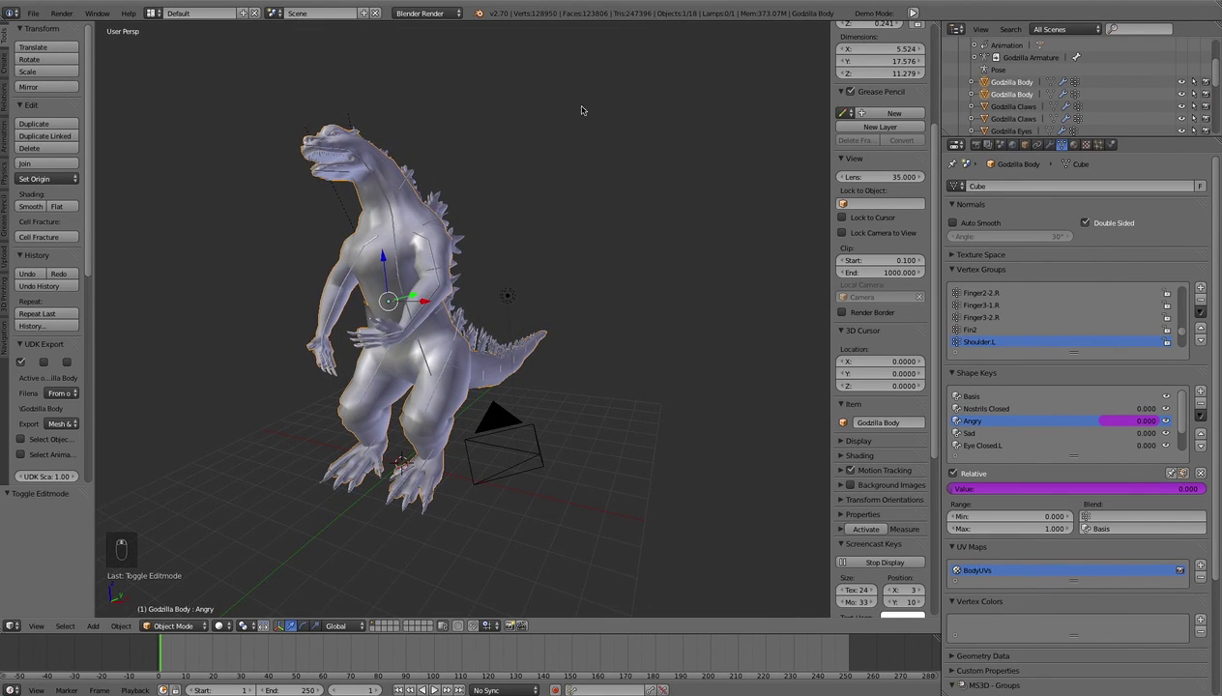